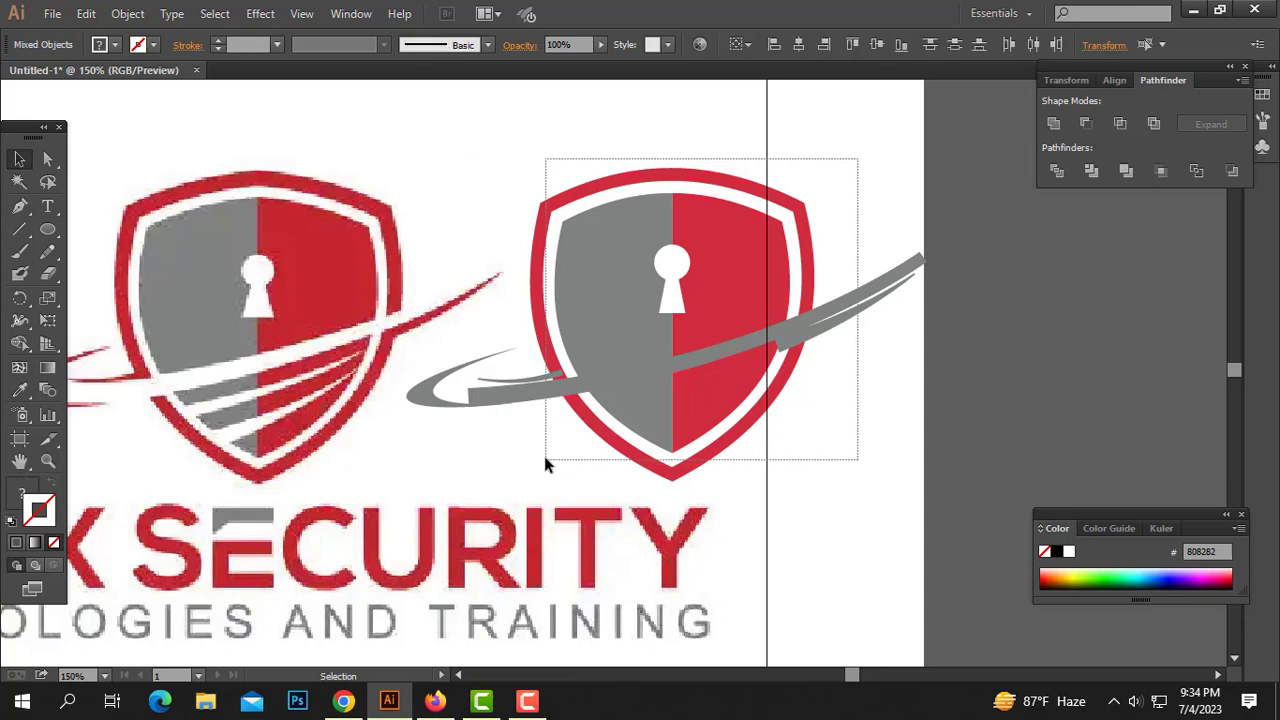
Divide the overlapping shield, keyhole and swoosh shapes at their intersections and ungroup the resulting pieces.
click(1057, 173)
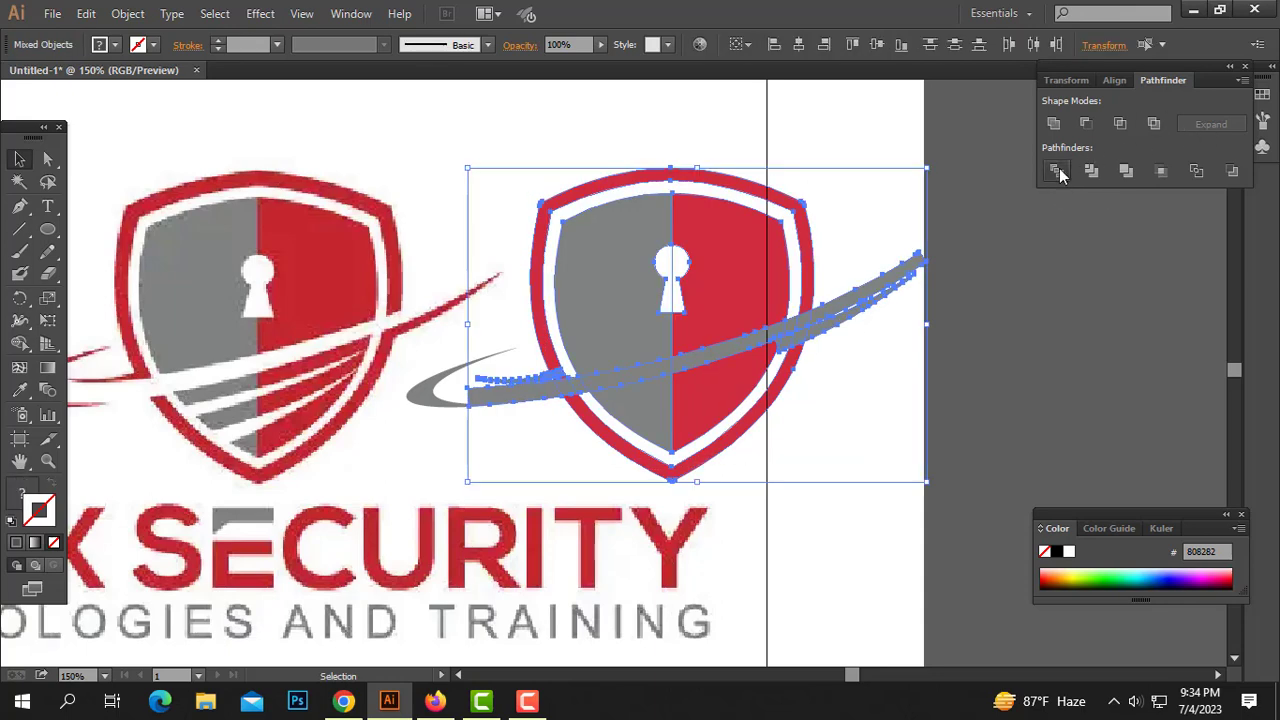
right_click(854, 233)
click(892, 341)
click(892, 340)
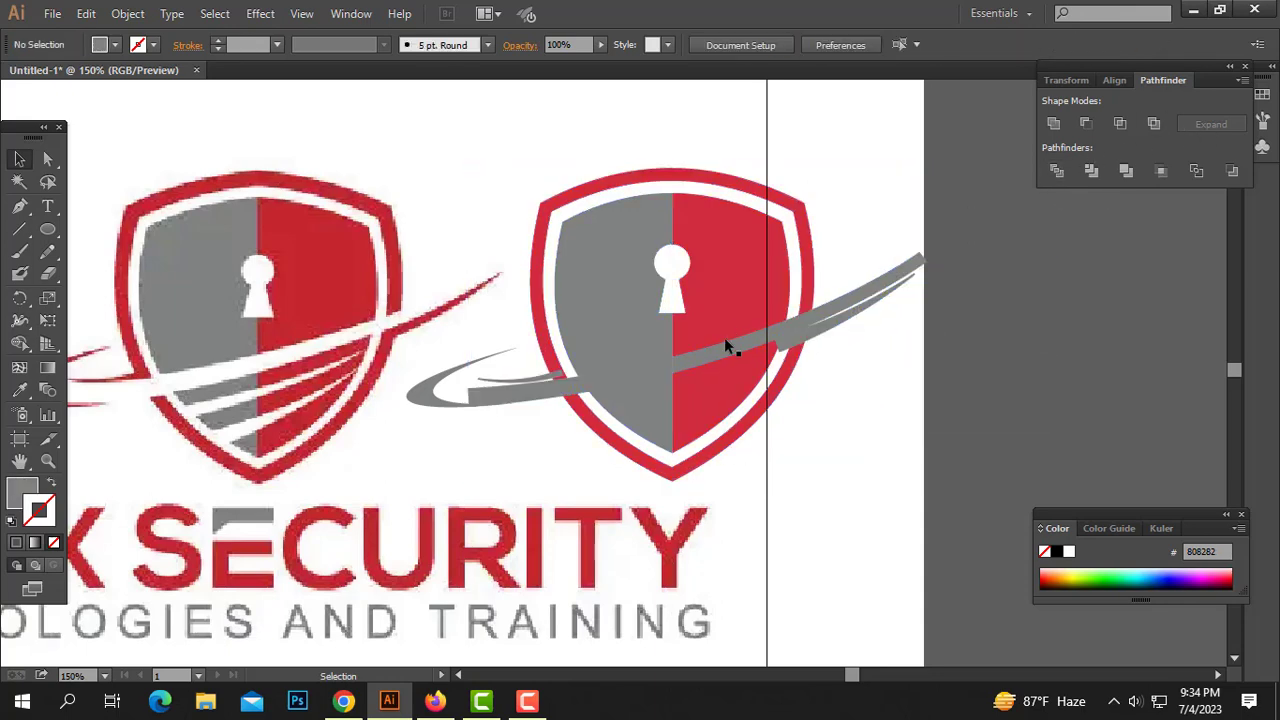
Delete the grey band pieces that cross the red and grey halves of the shield's interior.
drag(727, 346, 703, 151)
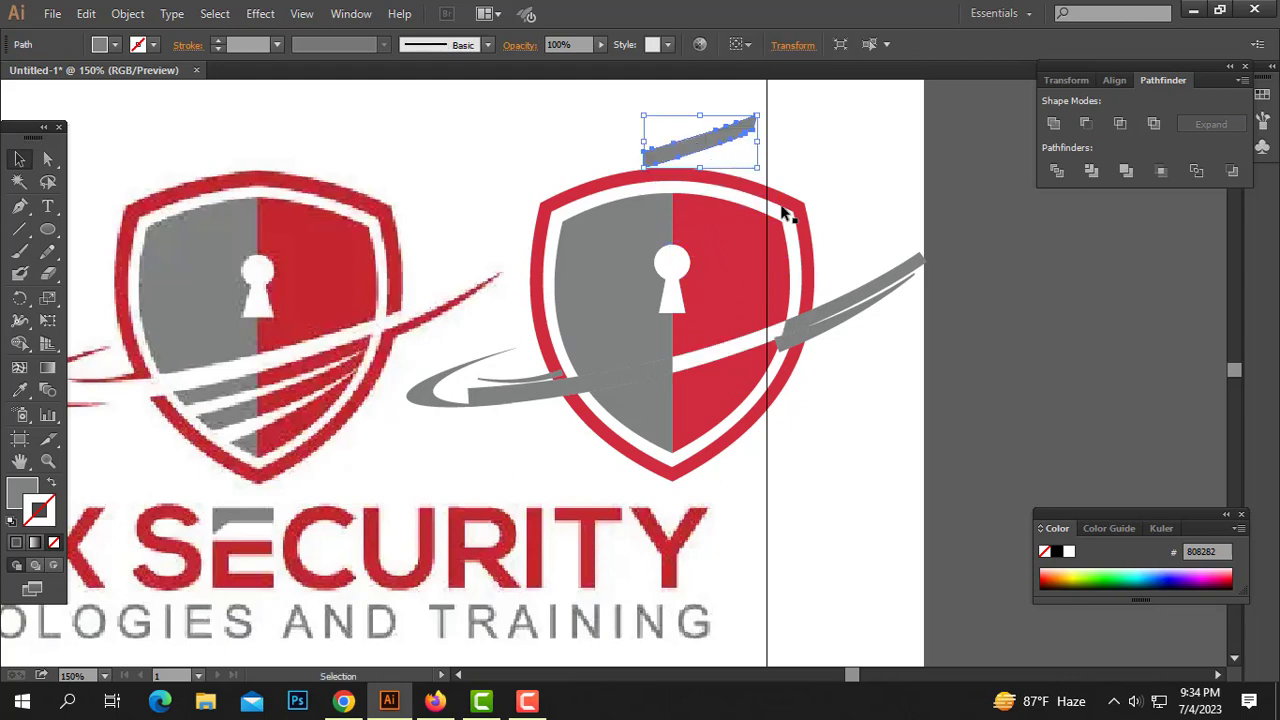
key(Delete)
drag(650, 371, 887, 208)
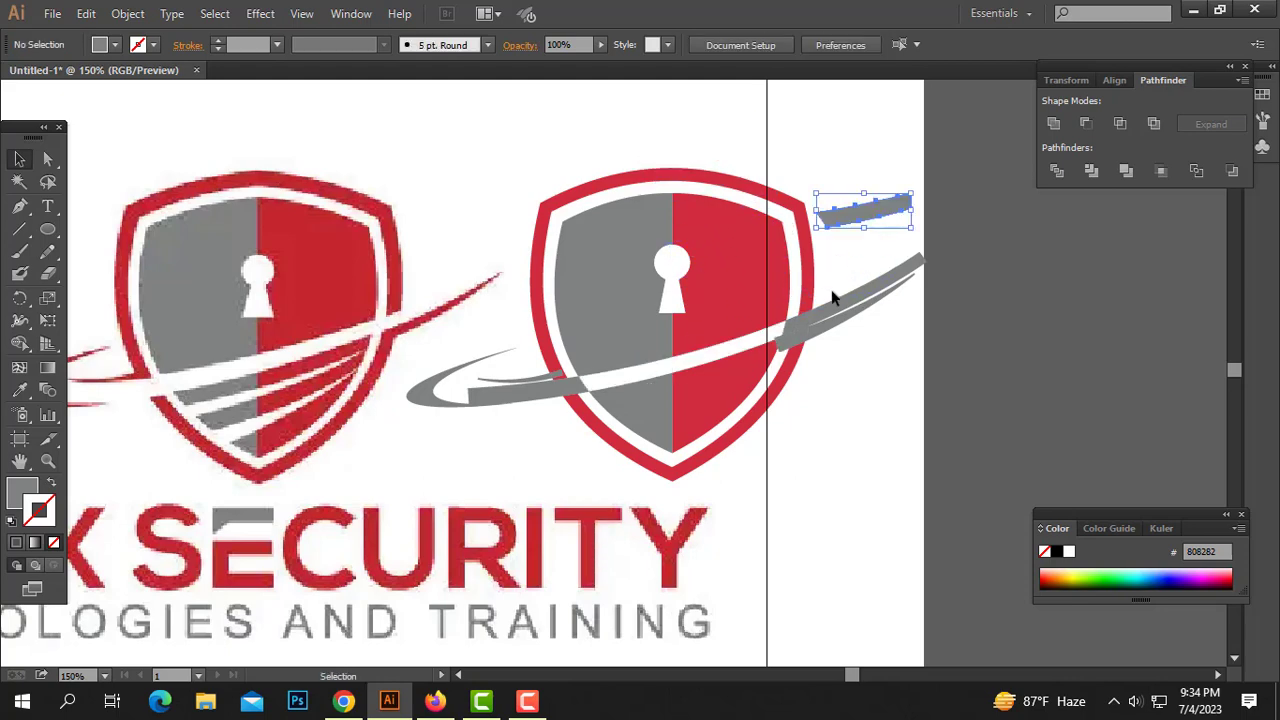
key(Delete)
Delete the surplus grey band pieces above the right swoosh and across the shield's right border.
drag(830, 318, 863, 232)
key(Delete)
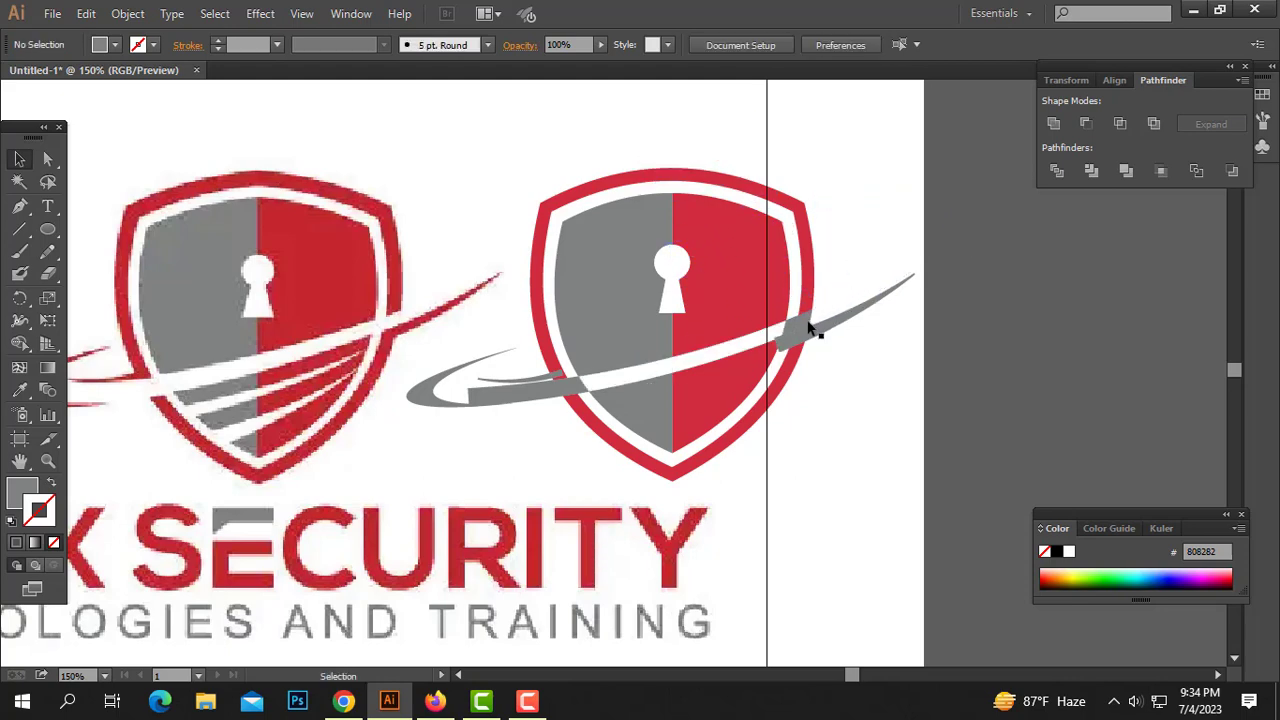
drag(806, 327, 857, 266)
key(Delete)
drag(797, 329, 855, 263)
key(Delete)
Delete the grey band pieces crossing the shield's left border and extending beyond it toward the left swoosh.
drag(541, 395, 512, 418)
key(Delete)
key(Delete)
key(Delete)
Delete the small leftover slivers in the white gap where the right swoosh meets the shield border.
click(789, 350)
key(Delete)
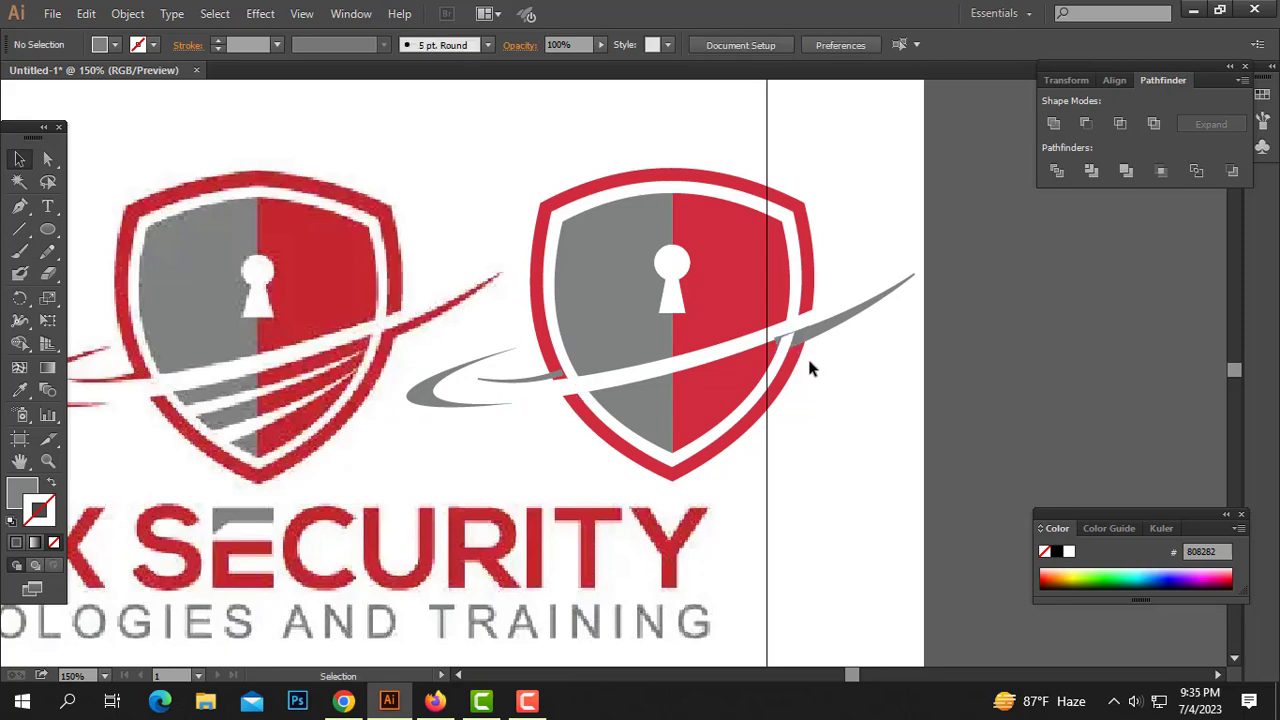
click(788, 338)
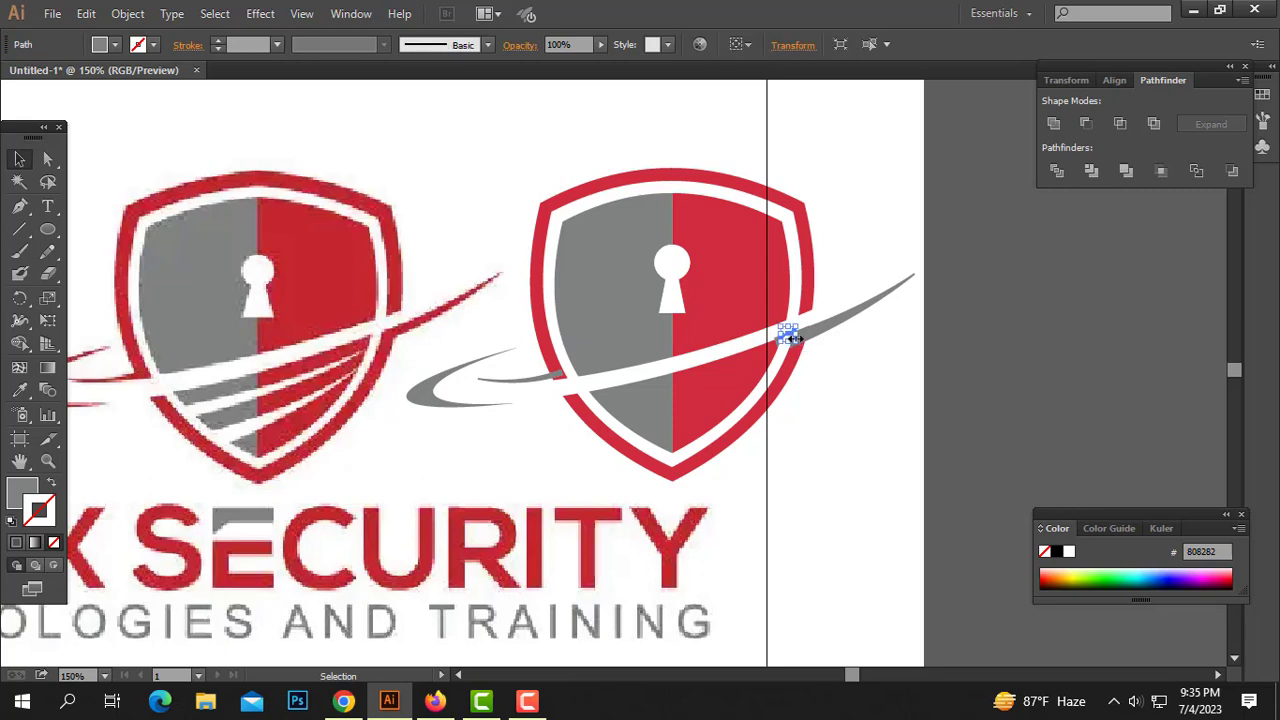
key(Delete)
click(782, 328)
key(Delete)
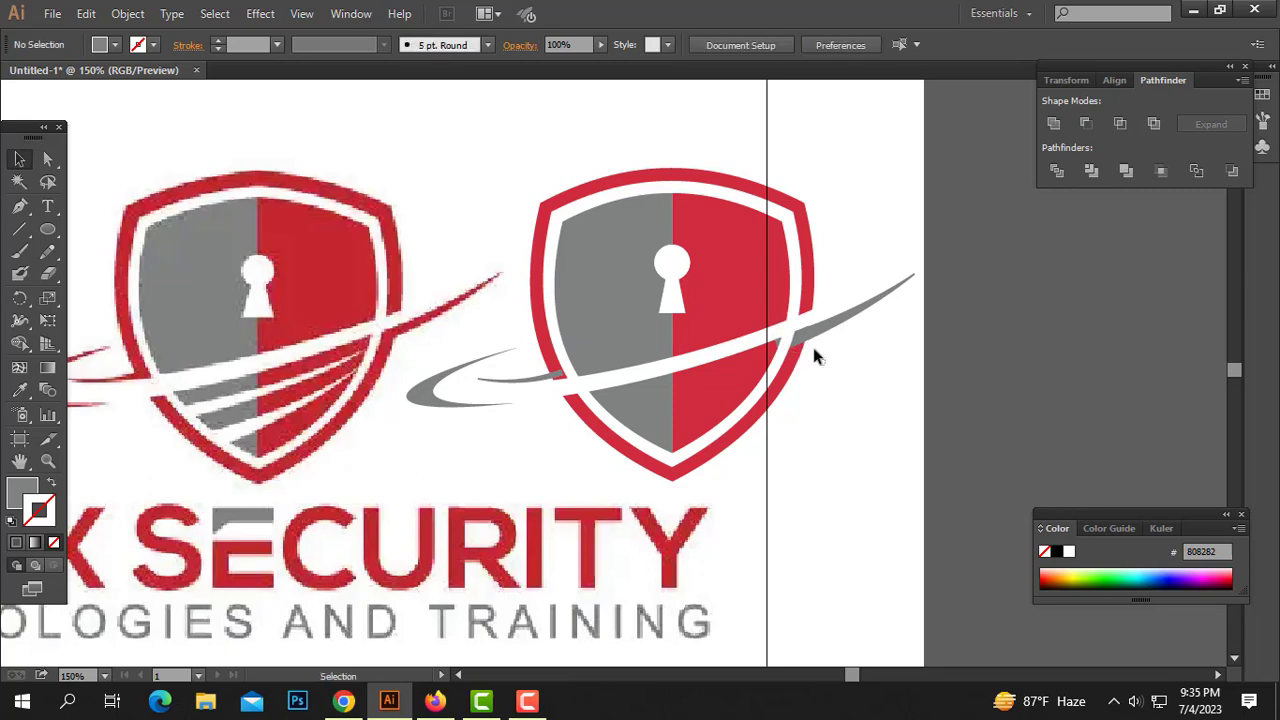
Unite the right swoosh with the lower part of the shield's outer border.
click(800, 338)
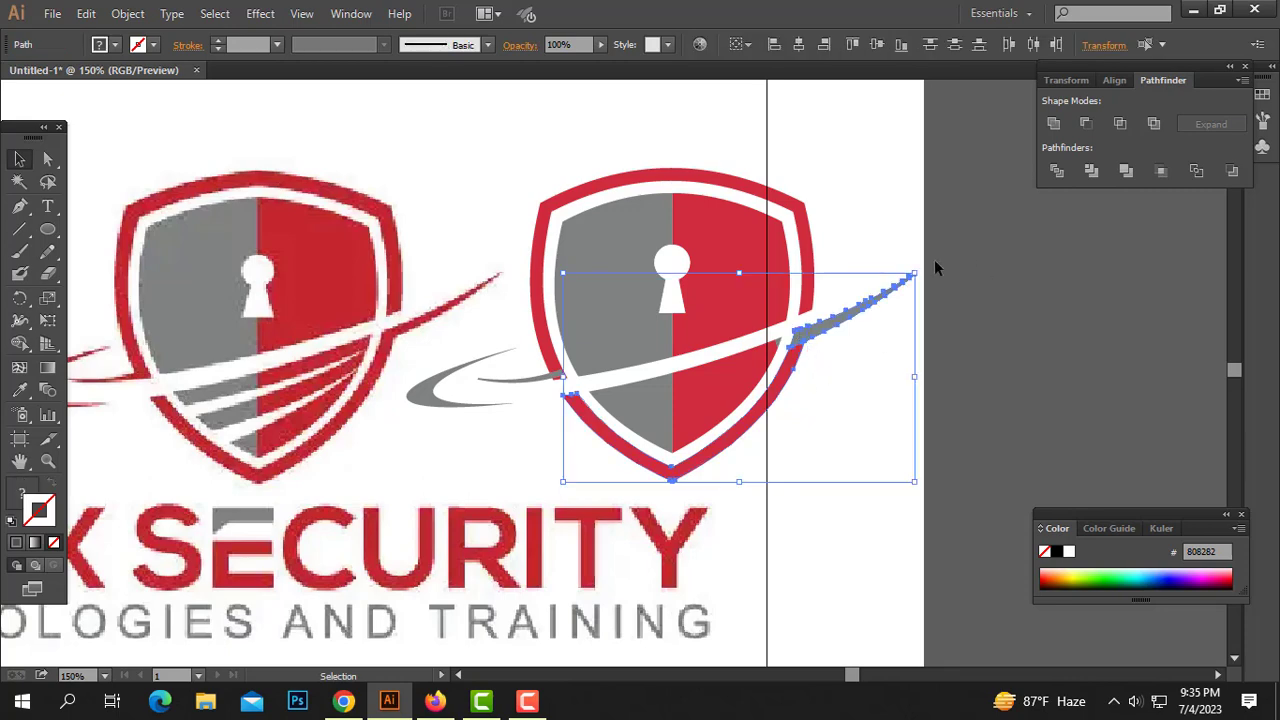
click(1053, 124)
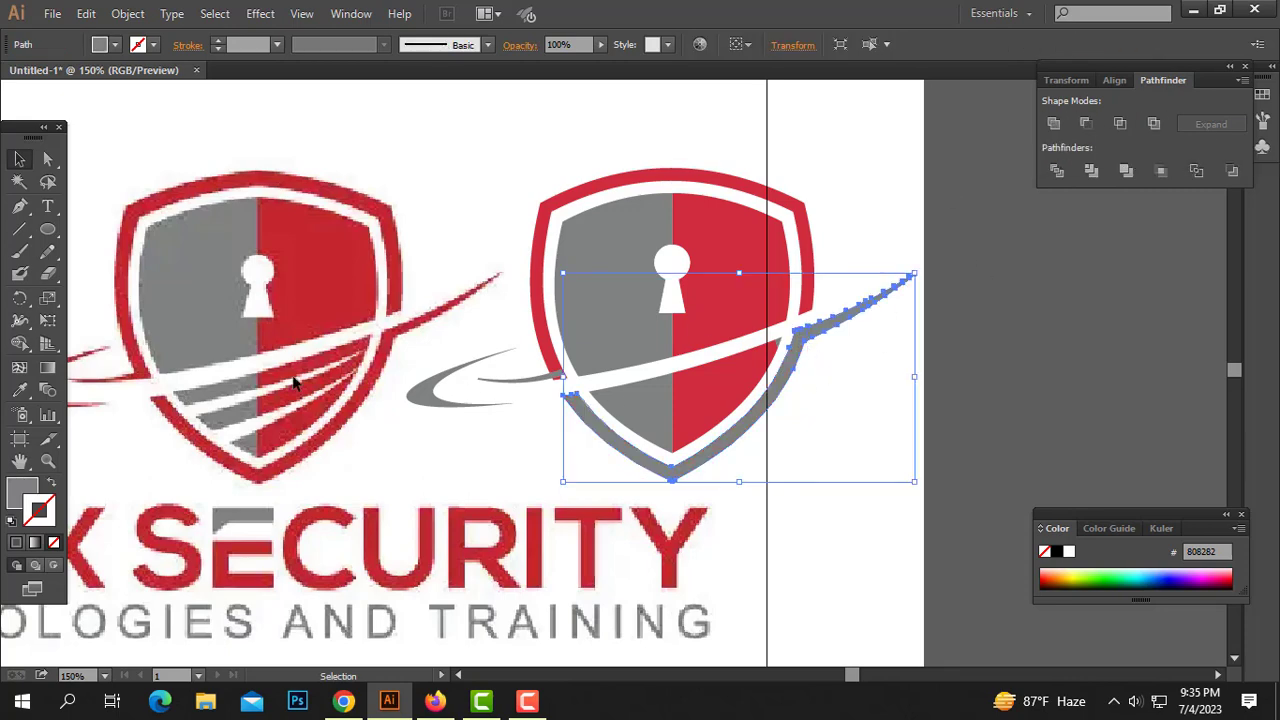
click(524, 402)
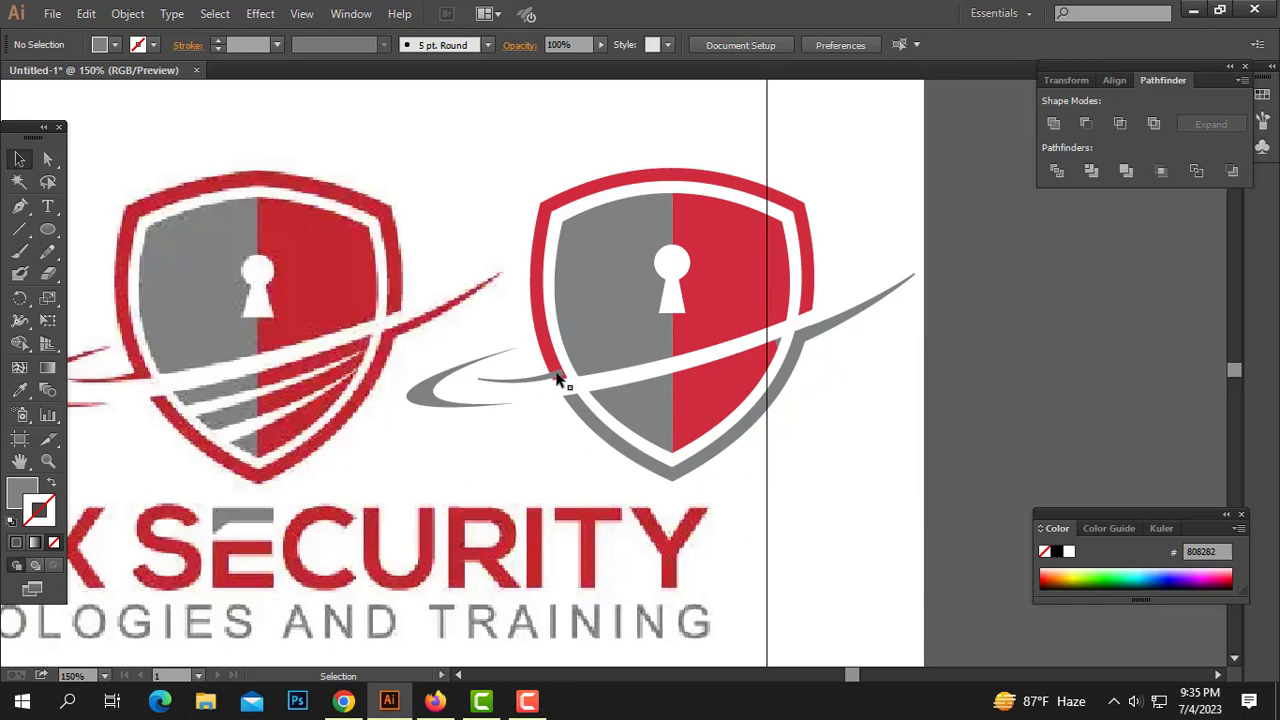
Delete the leftover fragments where the thin left swoosh meets the shield's left border.
click(560, 376)
key(Delete)
ctrl+click(620, 360)
ctrl+click(620, 360)
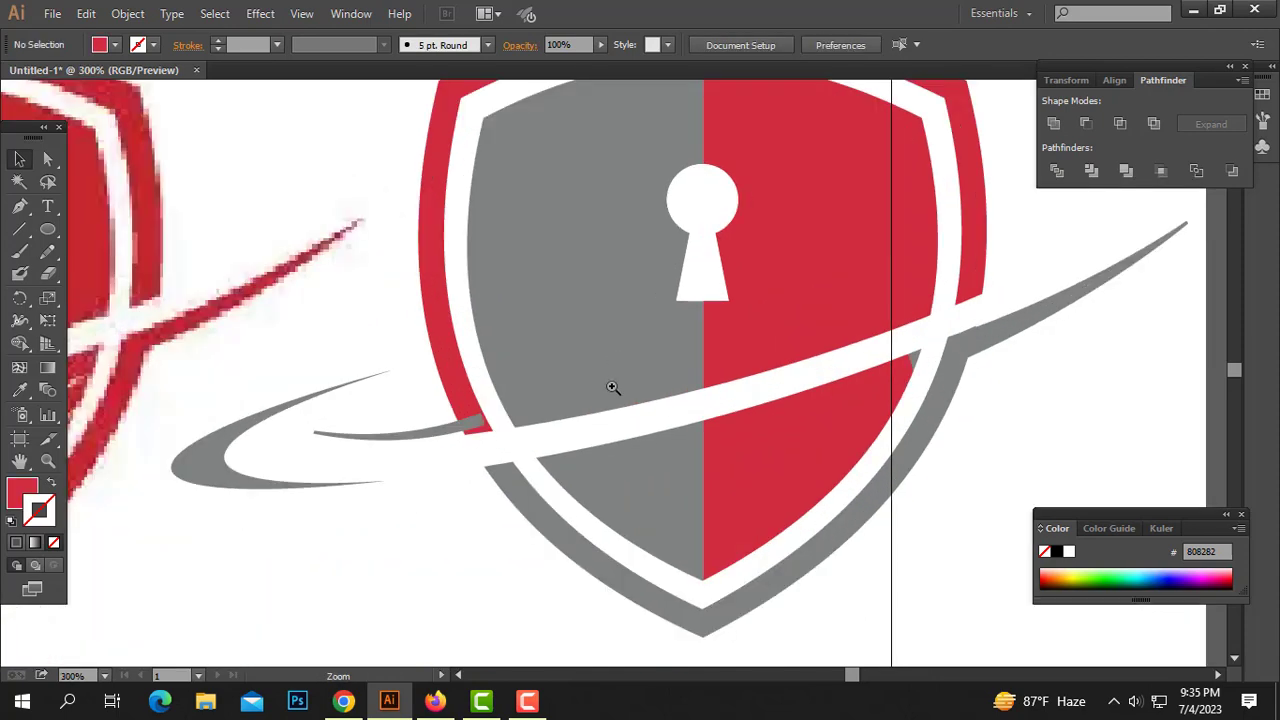
click(497, 432)
click(497, 432)
key(Delete)
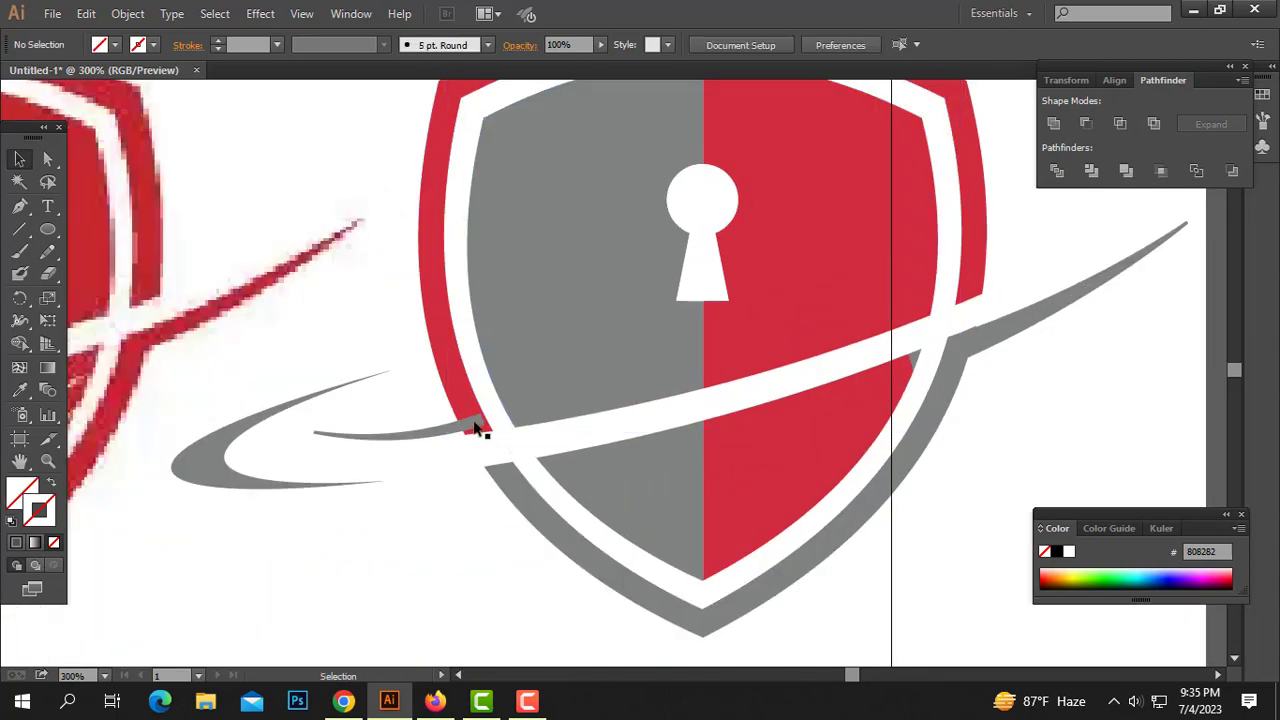
Unite the thin left swoosh with the upper part of the shield's outer border.
click(436, 430)
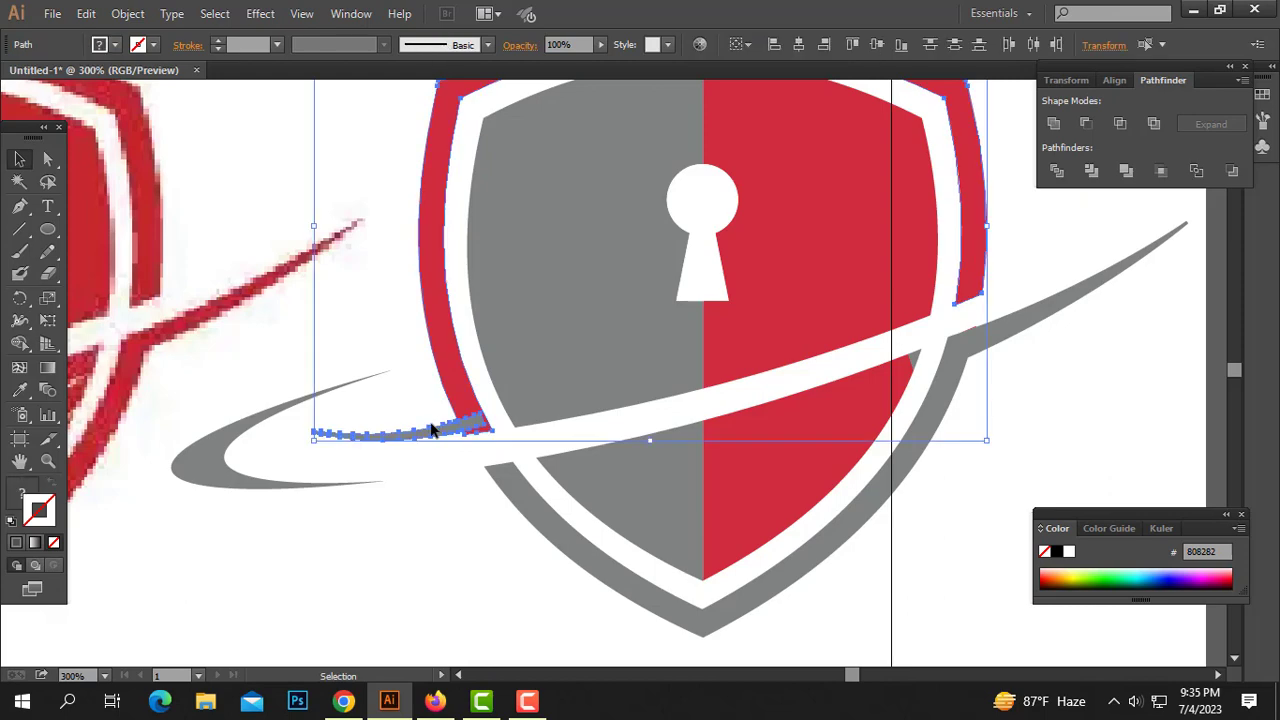
click(1058, 173)
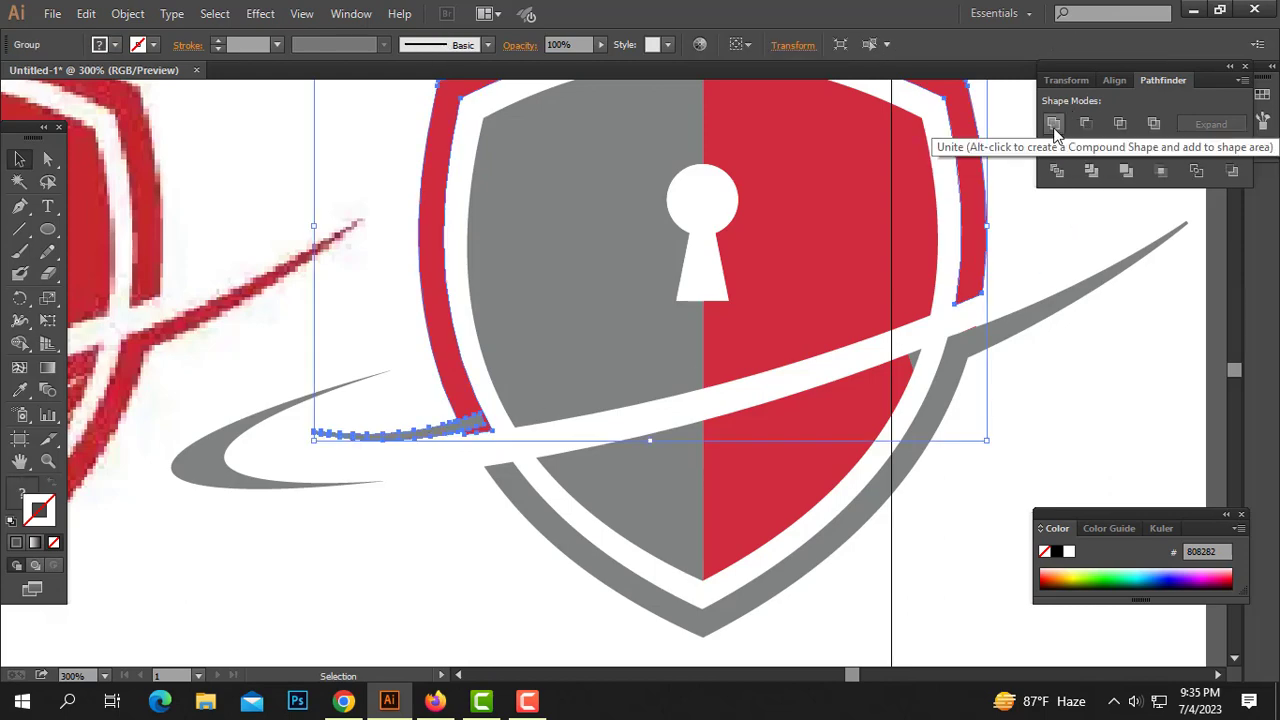
click(1054, 127)
click(473, 458)
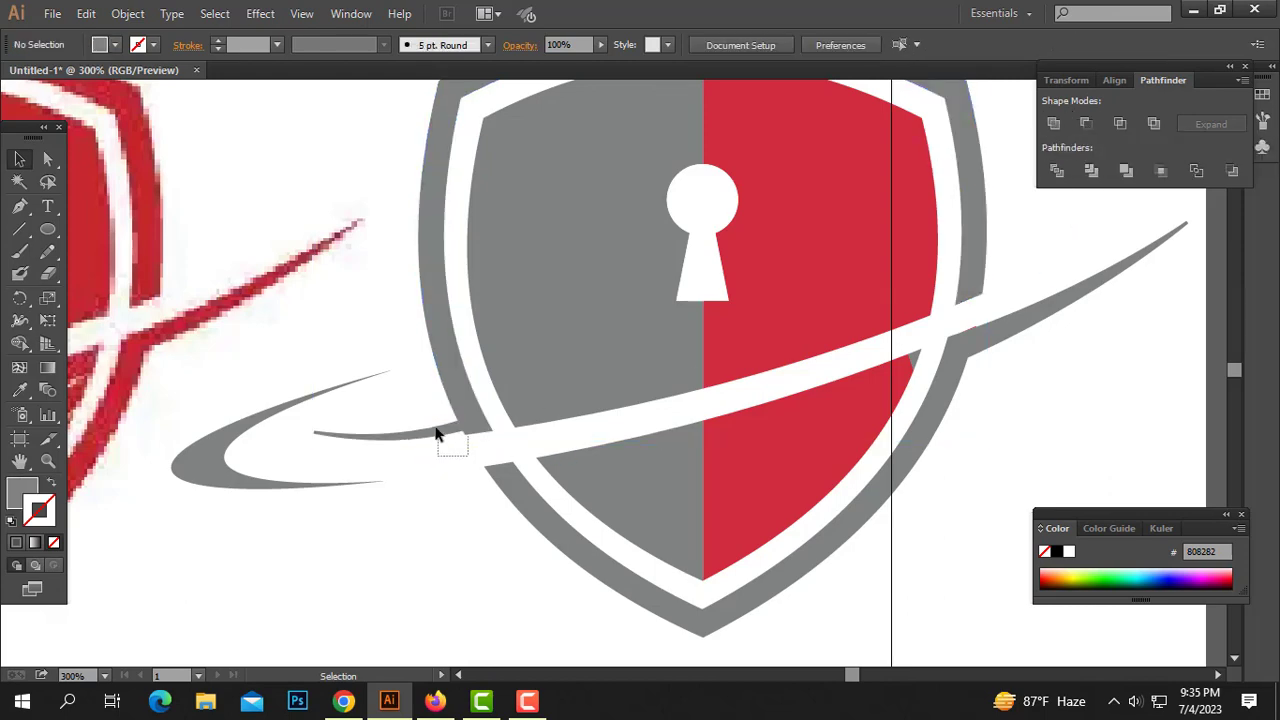
Remove surplus anchor points from the underside of the joint between the thin left swoosh and shield border.
drag(436, 432, 438, 434)
key(p)
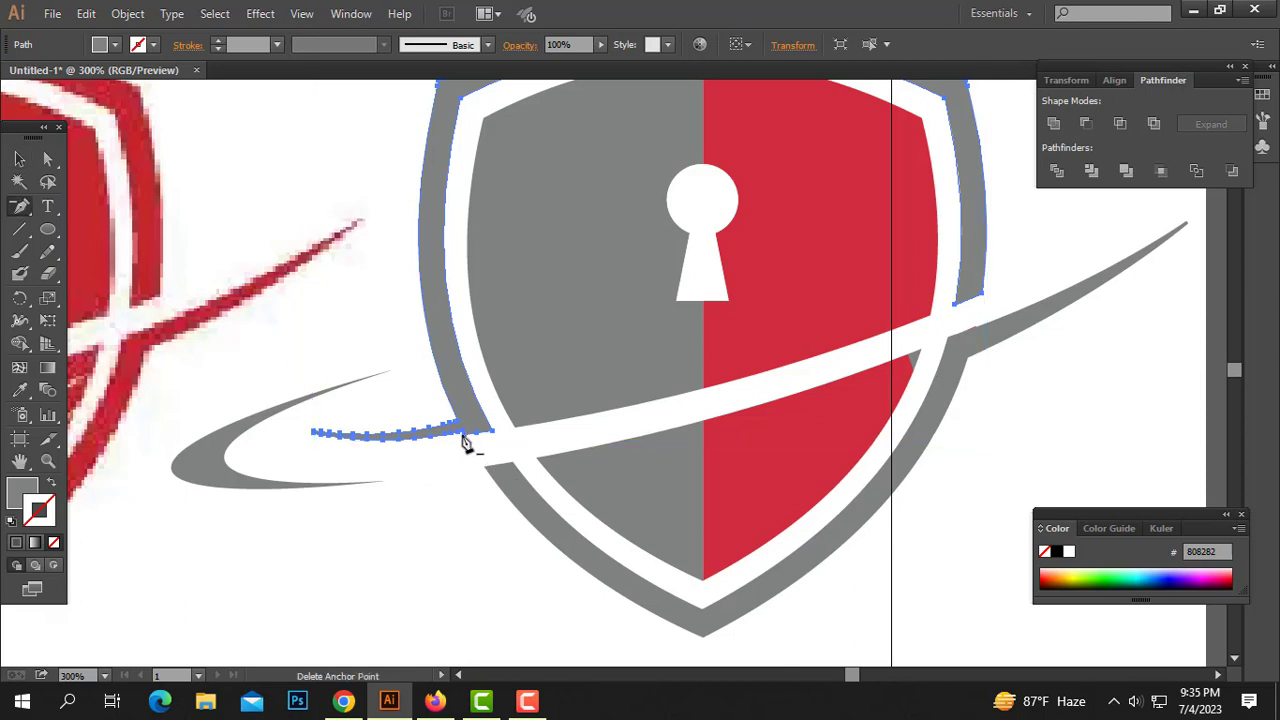
click(464, 443)
click(807, 375)
click(463, 436)
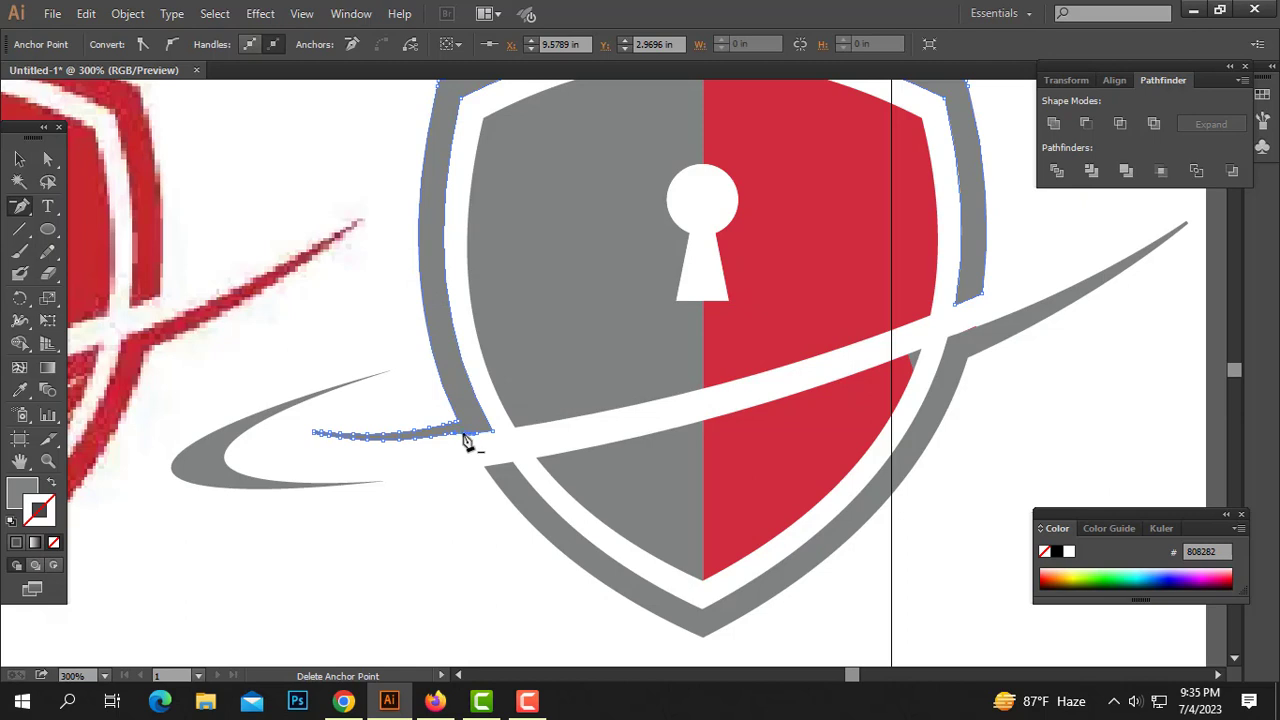
drag(464, 441, 457, 443)
click(478, 440)
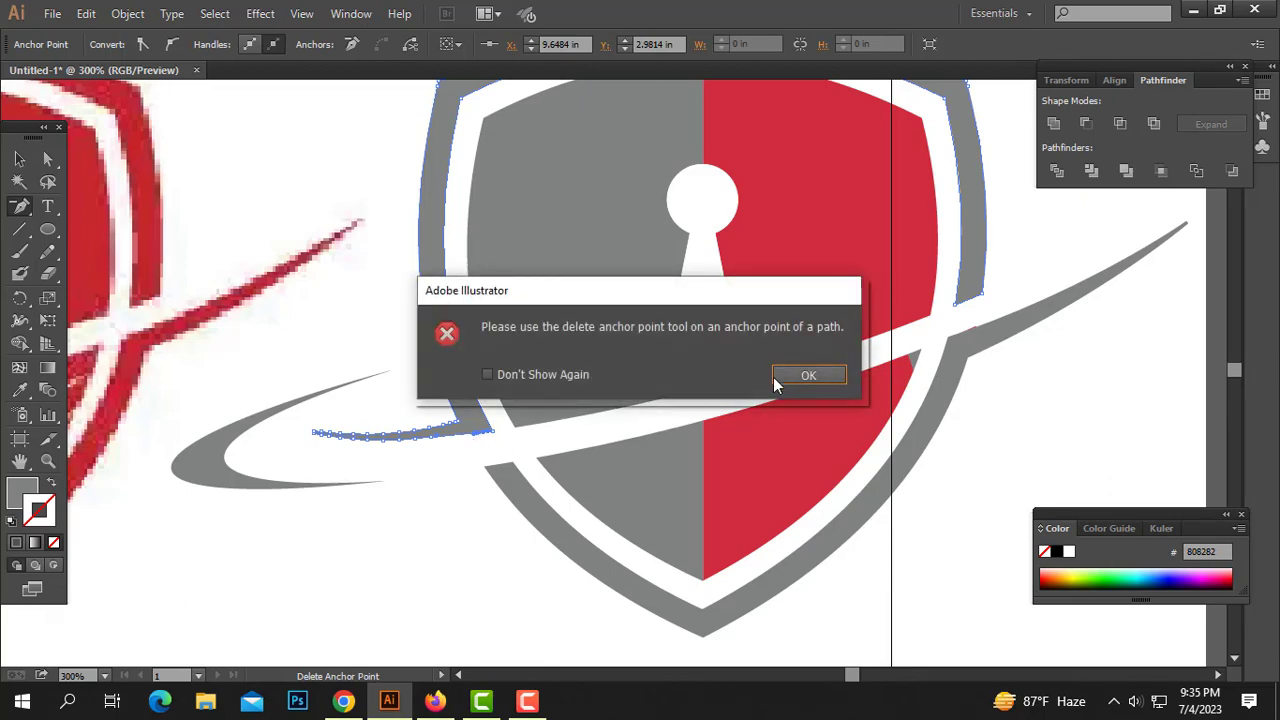
key(Return)
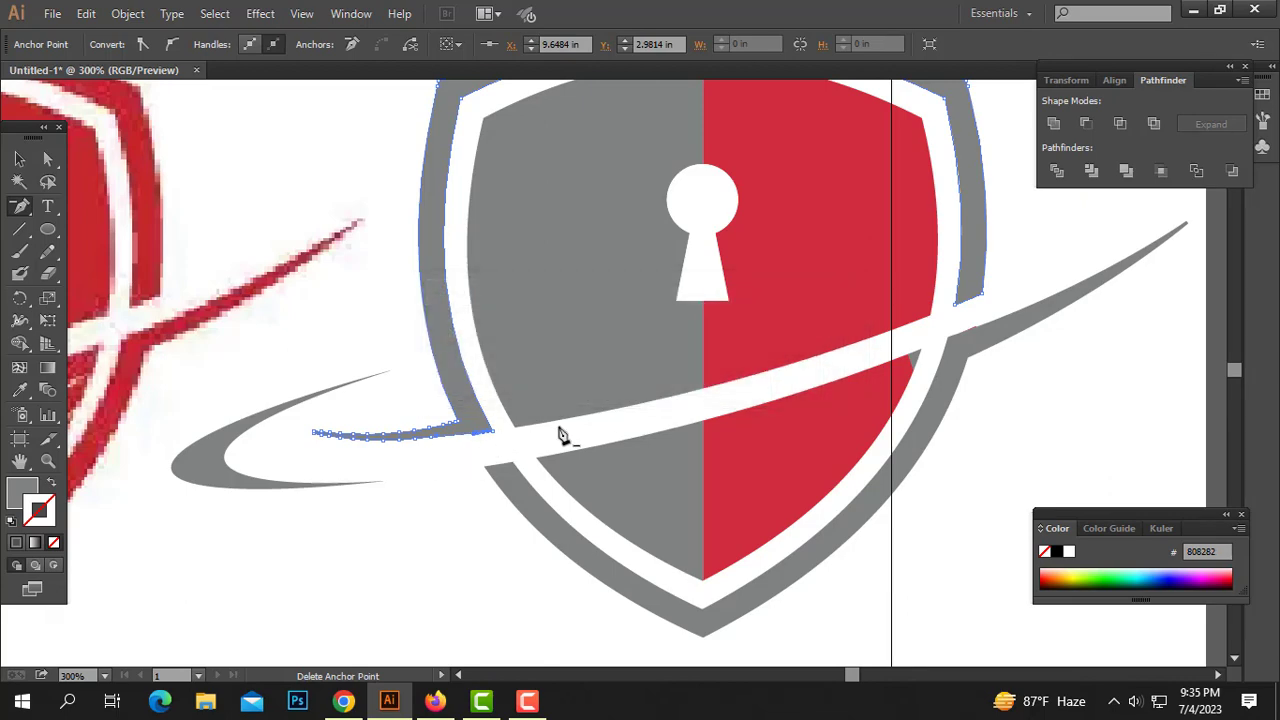
Remove the remaining stray anchor points along the lower edge between the thin left swoosh and the border's corner.
ctrl+click(551, 416)
ctrl+click(560, 410)
ctrl+click(568, 406)
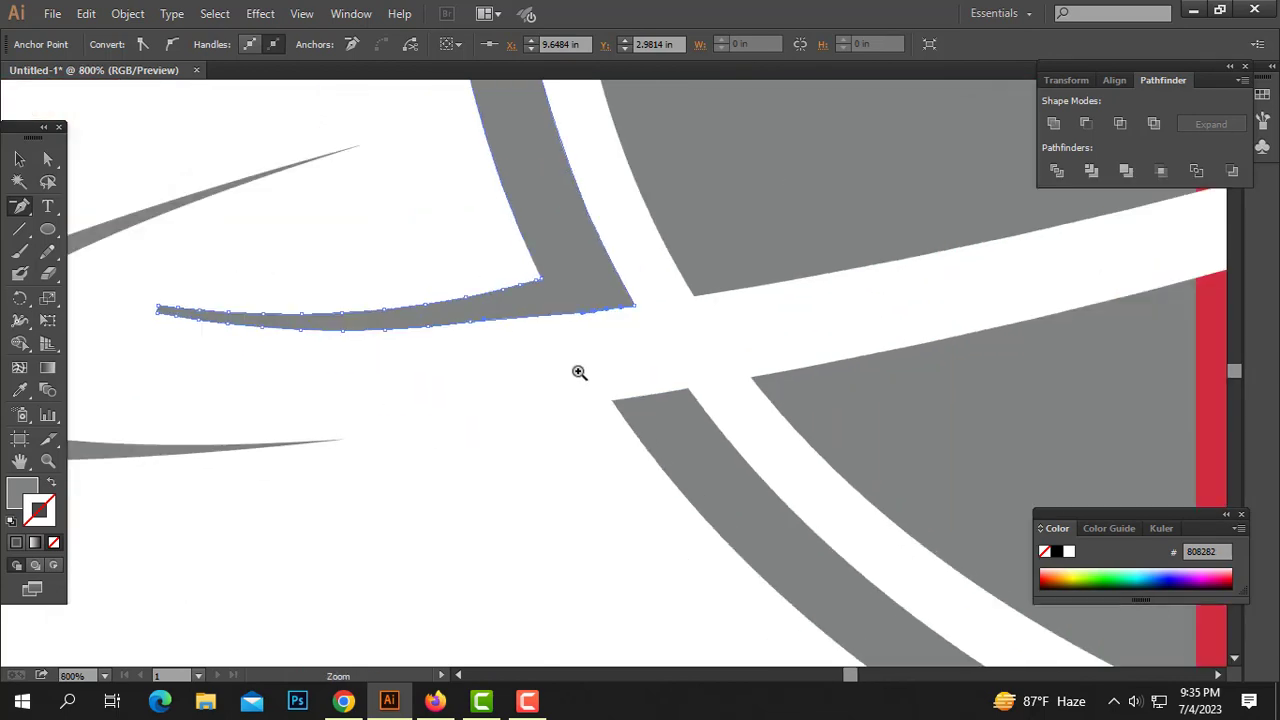
ctrl+click(581, 373)
ctrl+click(625, 353)
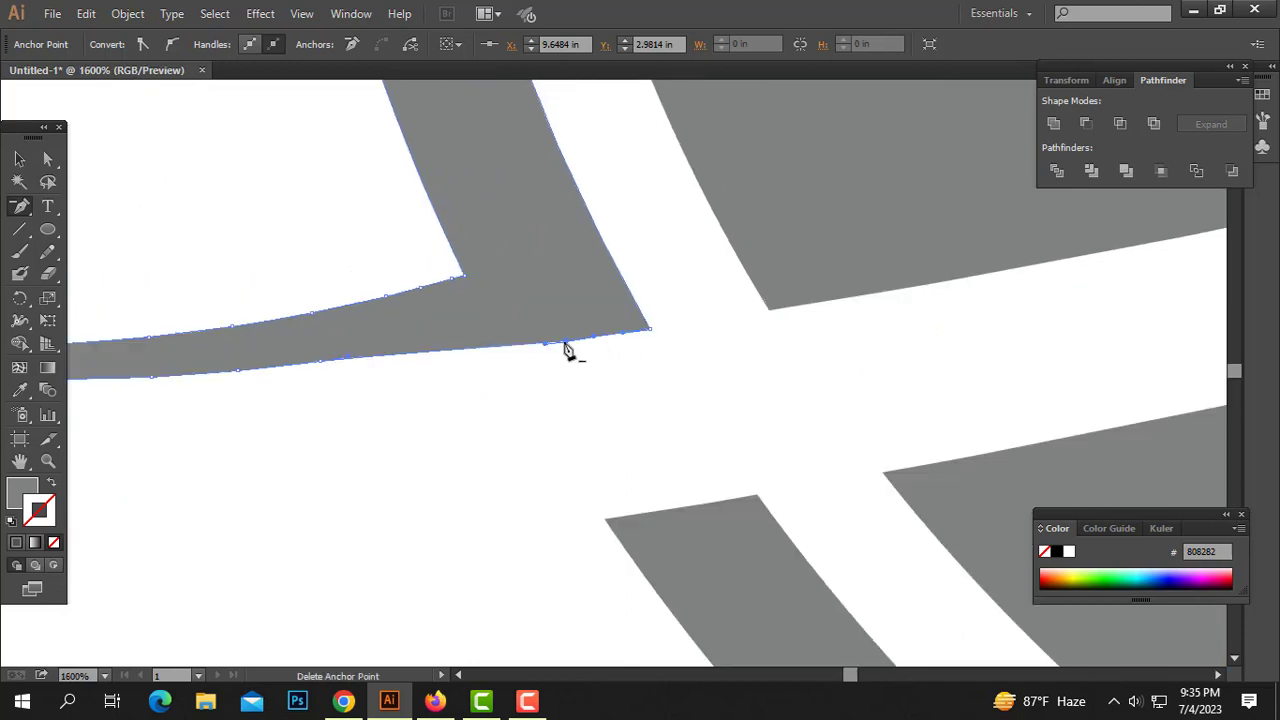
click(564, 344)
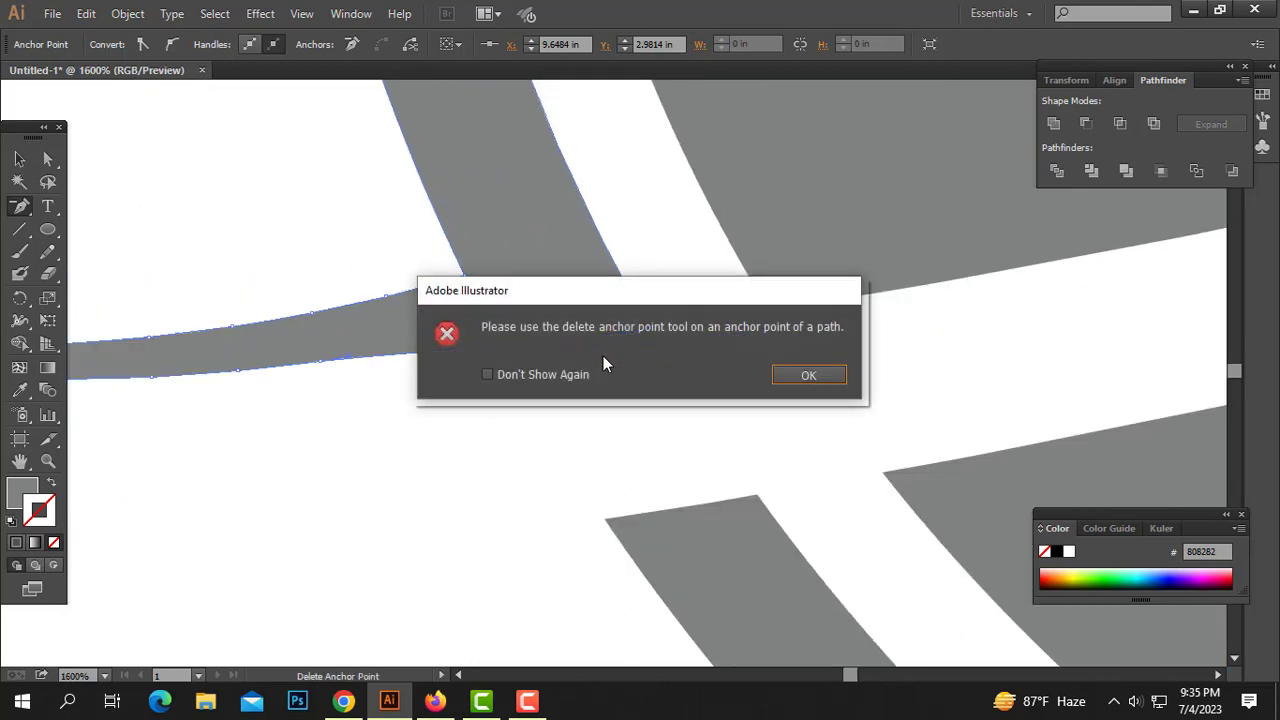
click(808, 376)
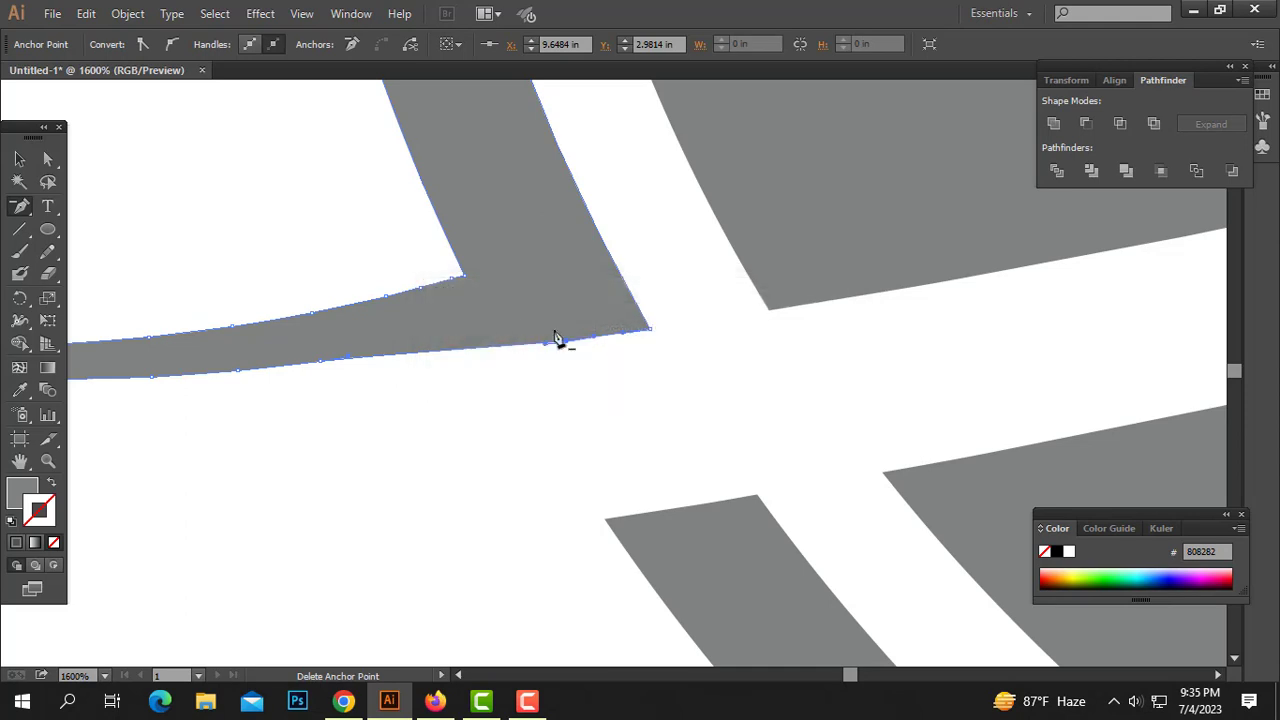
click(564, 344)
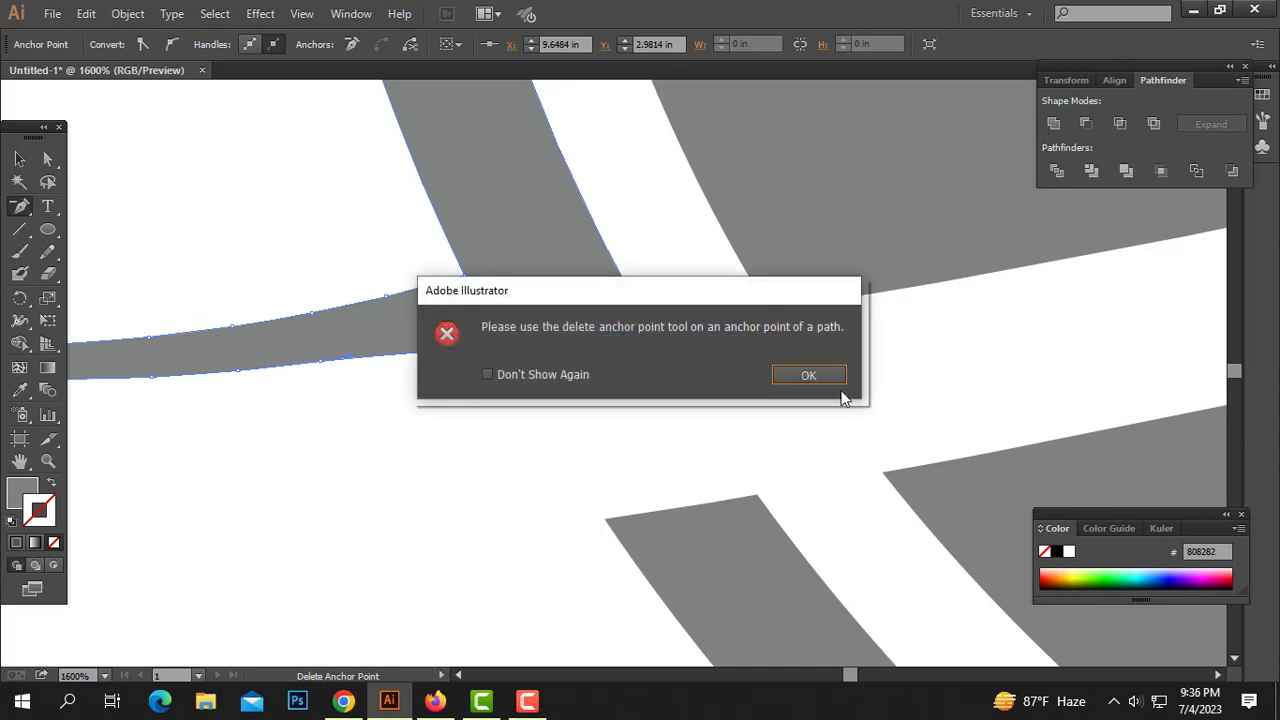
click(789, 381)
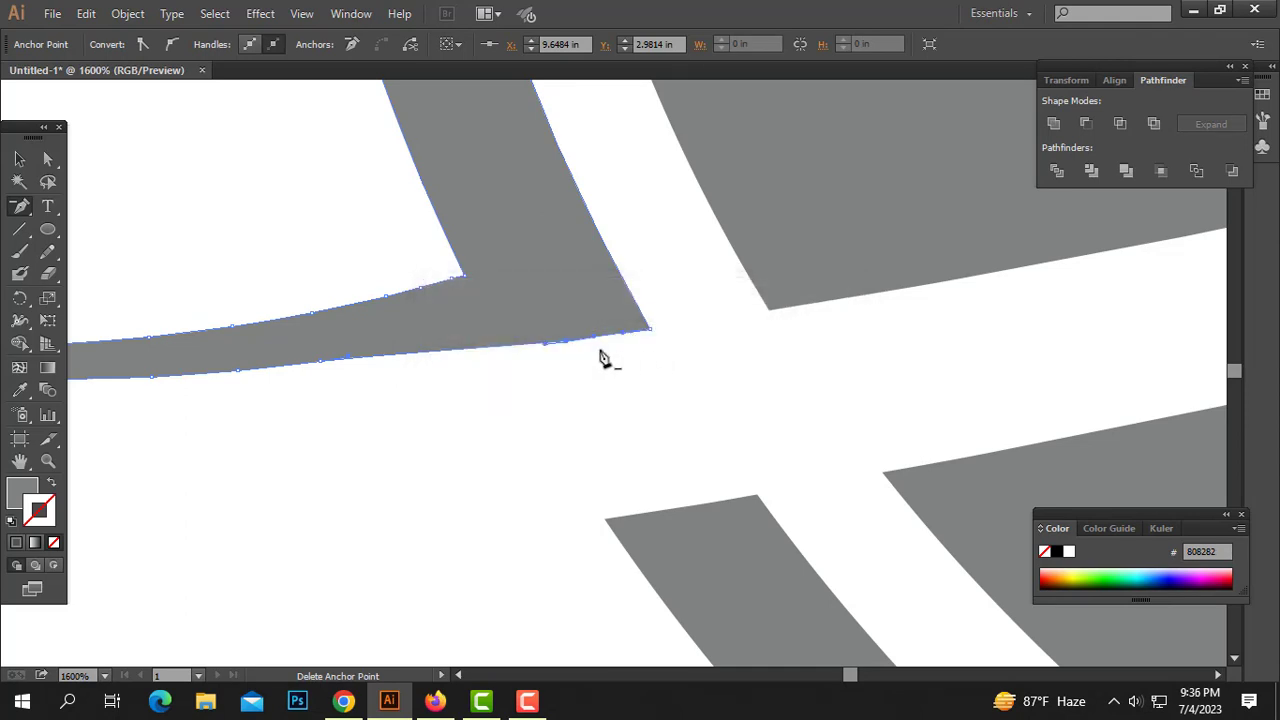
click(592, 340)
click(810, 374)
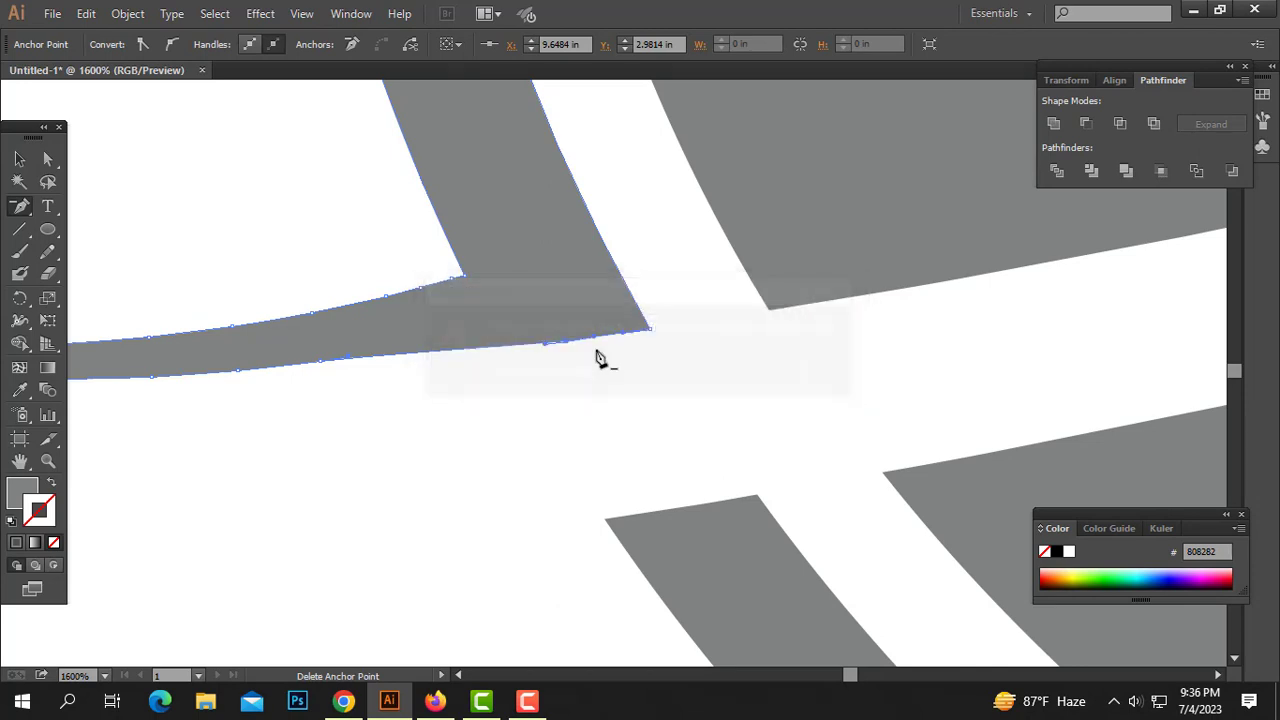
click(566, 347)
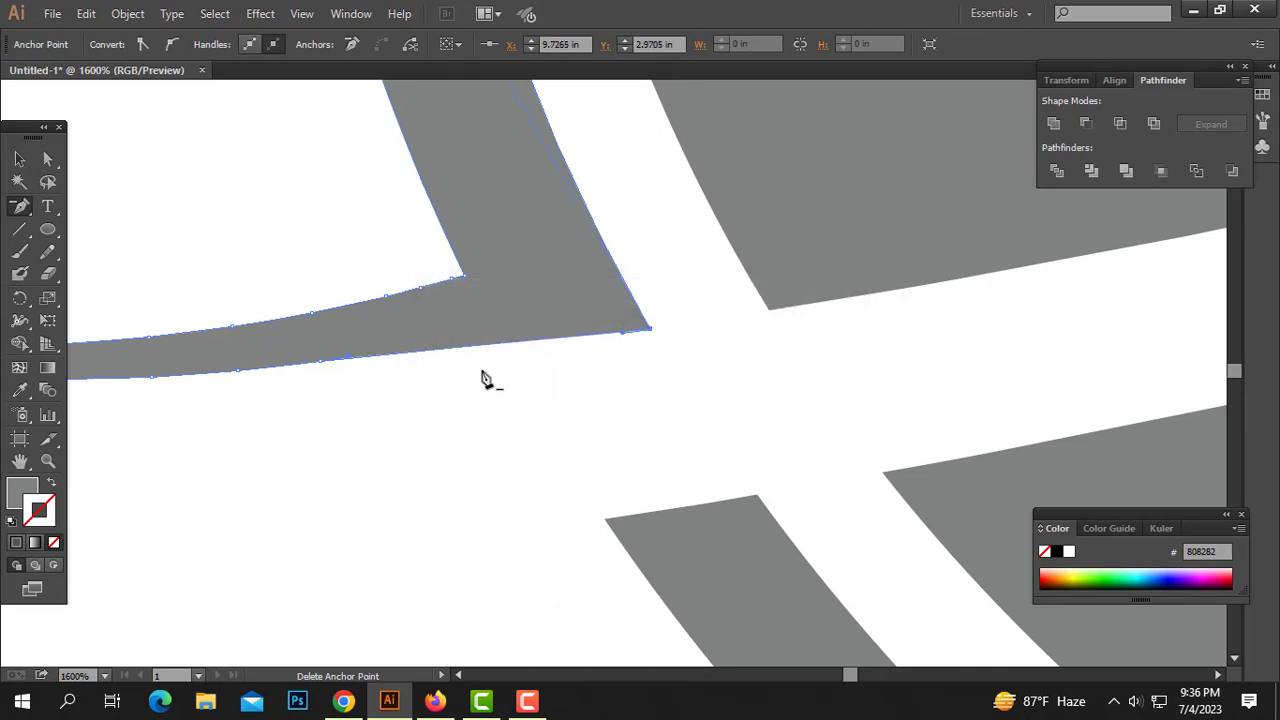
click(323, 366)
Adjust the curve handle at the border's lower-left corner to smooth the underside of the thin left swoosh.
click(48, 158)
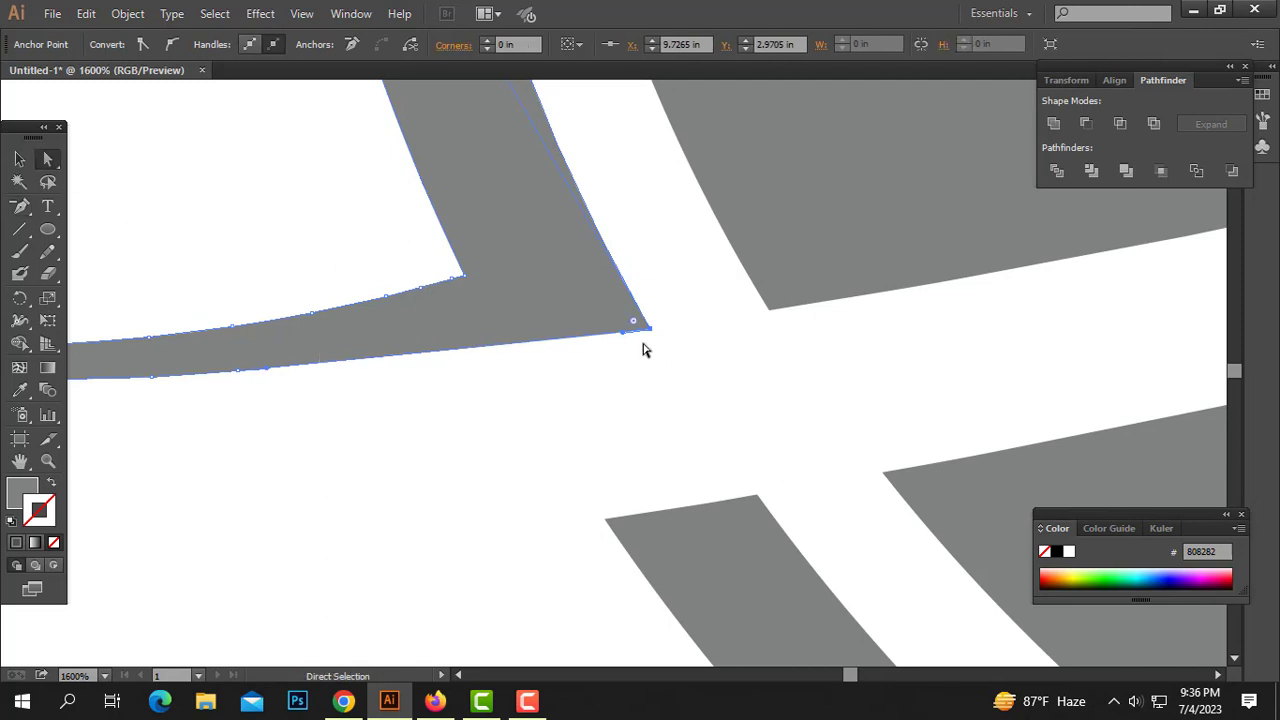
drag(560, 340, 457, 360)
click(456, 399)
Select the blunt left end of the thin left swoosh and remove its lower corner anchor points, tapering it to a point.
ctrl+alt+click(761, 323)
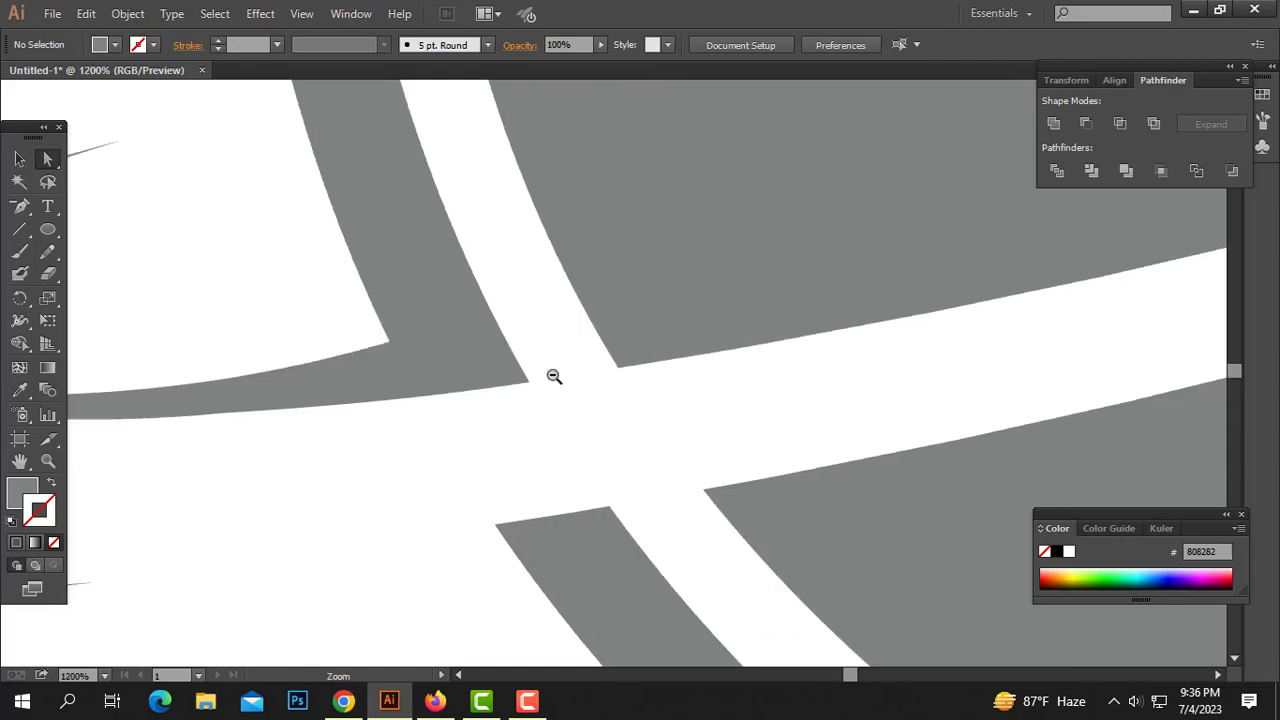
ctrl+alt+click(554, 375)
ctrl+alt+click(556, 375)
ctrl+alt+click(661, 380)
ctrl+alt+click(648, 370)
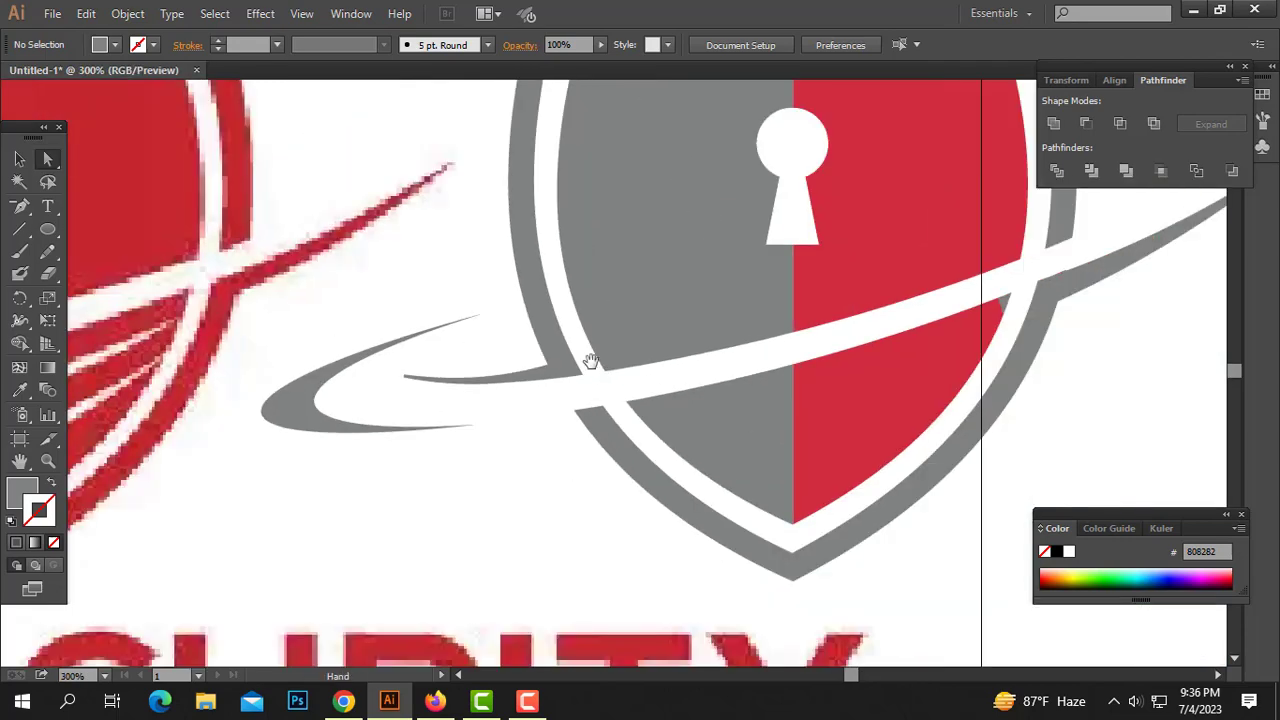
ctrl+click(507, 354)
ctrl+click(507, 354)
ctrl+click(643, 409)
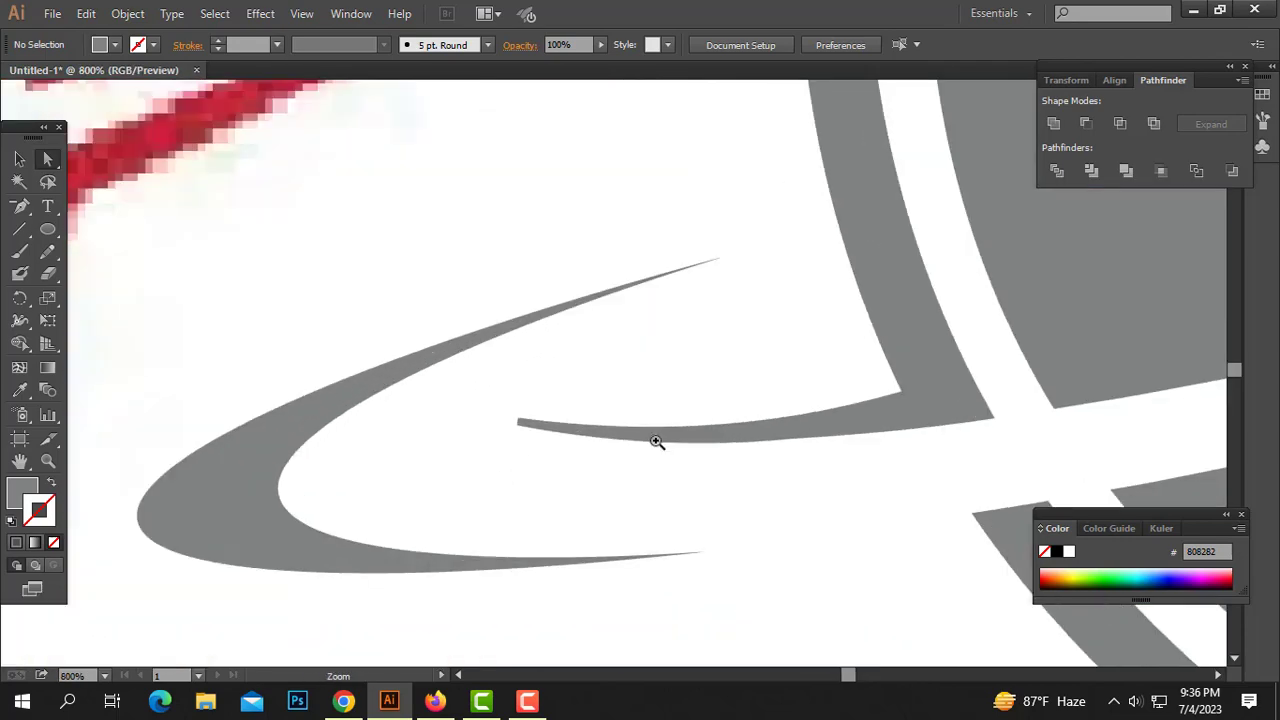
ctrl+click(657, 437)
drag(489, 406, 360, 355)
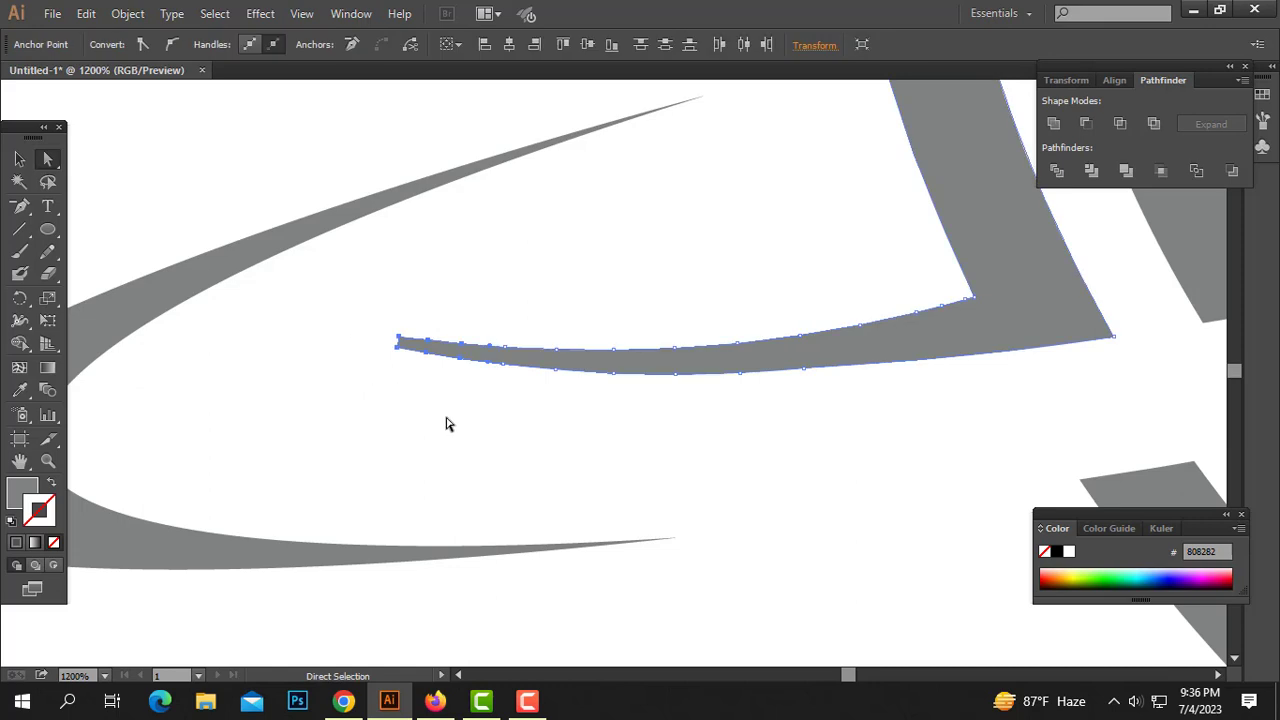
key(minus)
click(398, 352)
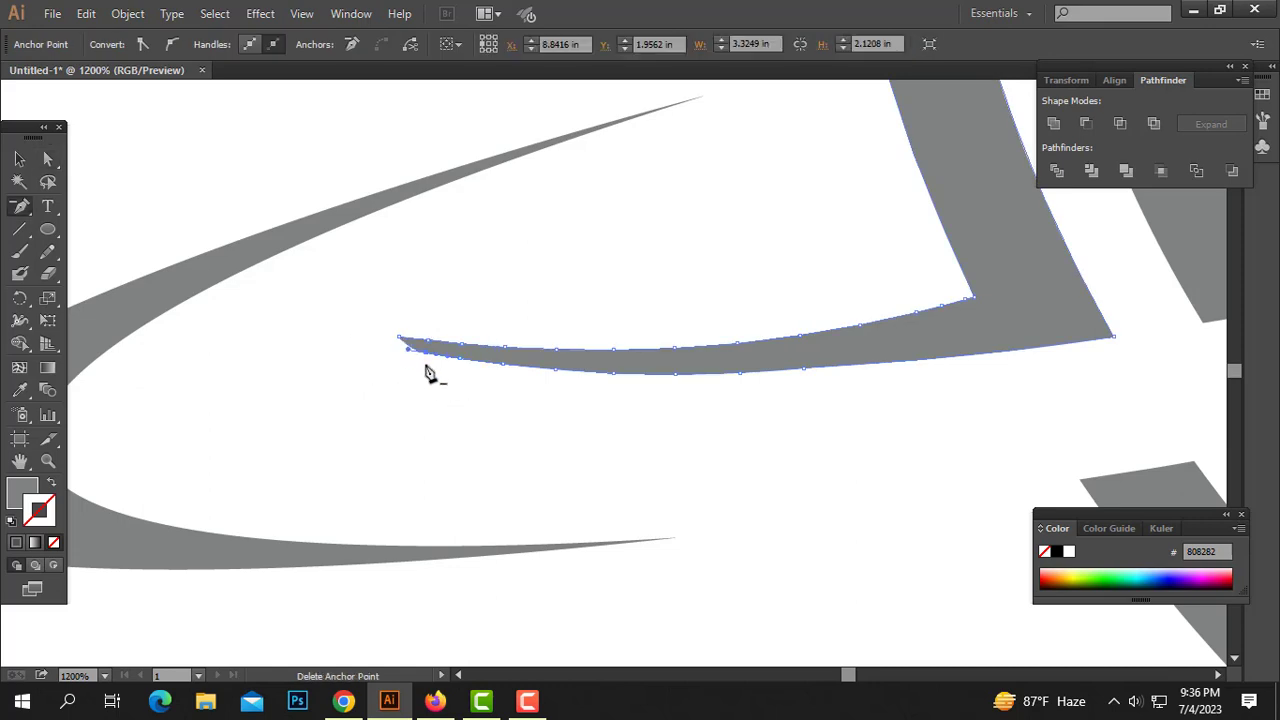
click(428, 360)
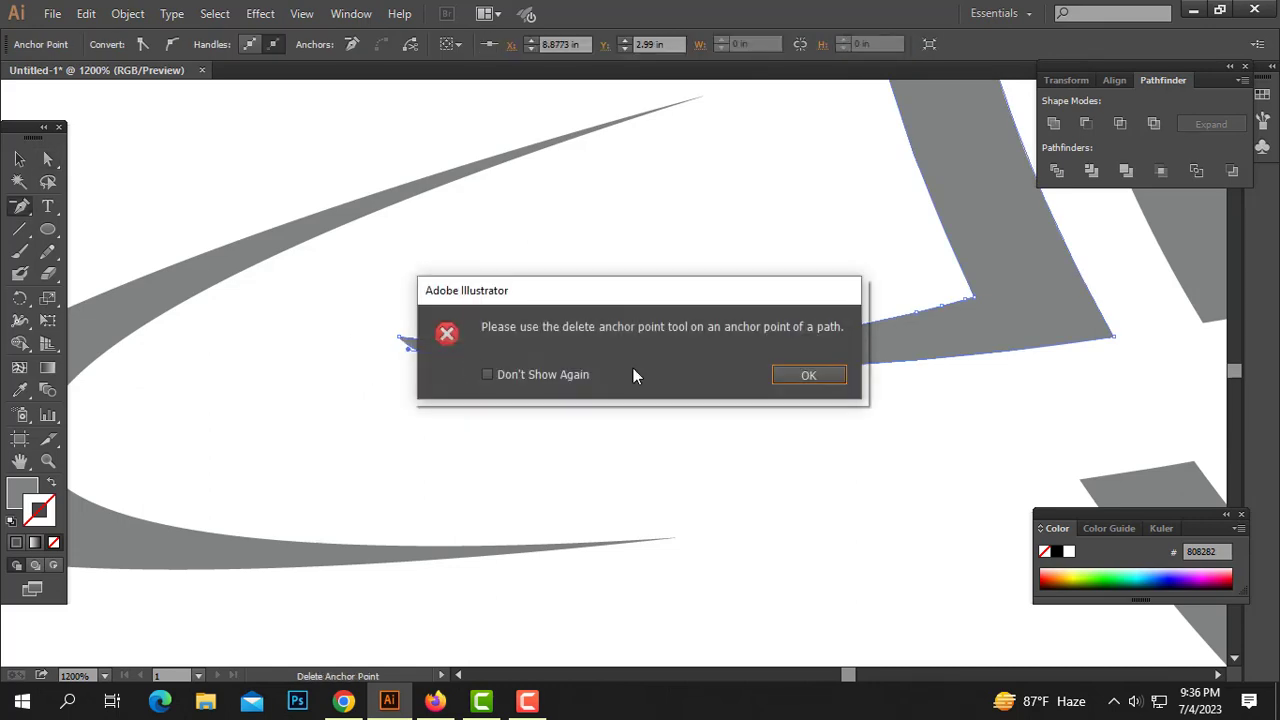
click(810, 371)
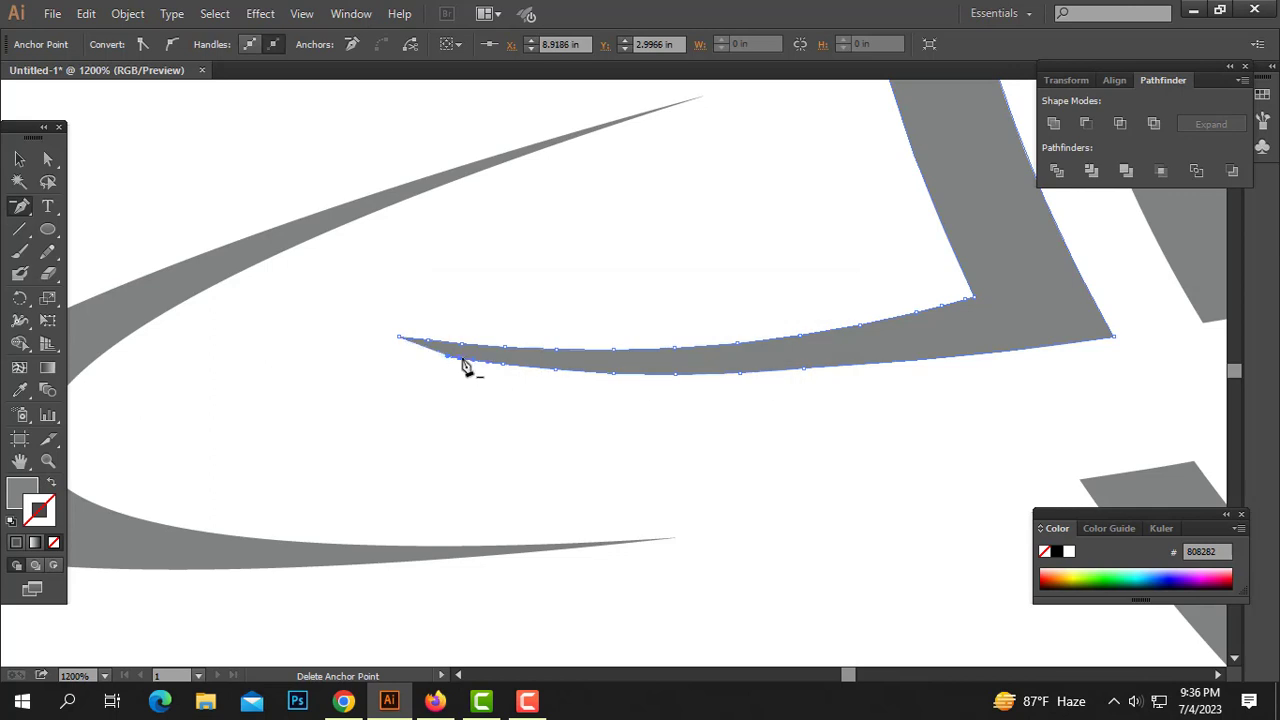
Delete the next surplus anchor points along the underside just behind the thin left swoosh's tip to lengthen its taper.
click(465, 361)
click(806, 375)
click(460, 361)
click(518, 373)
click(803, 390)
click(507, 370)
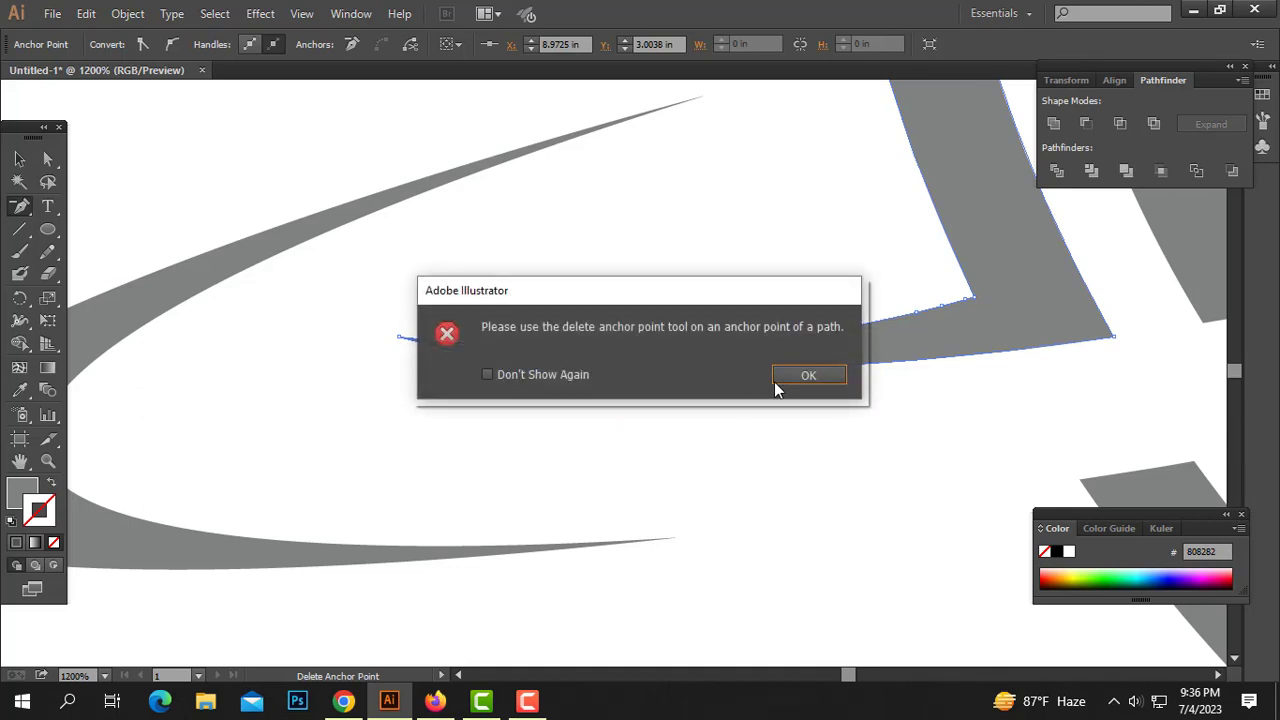
click(785, 388)
click(504, 366)
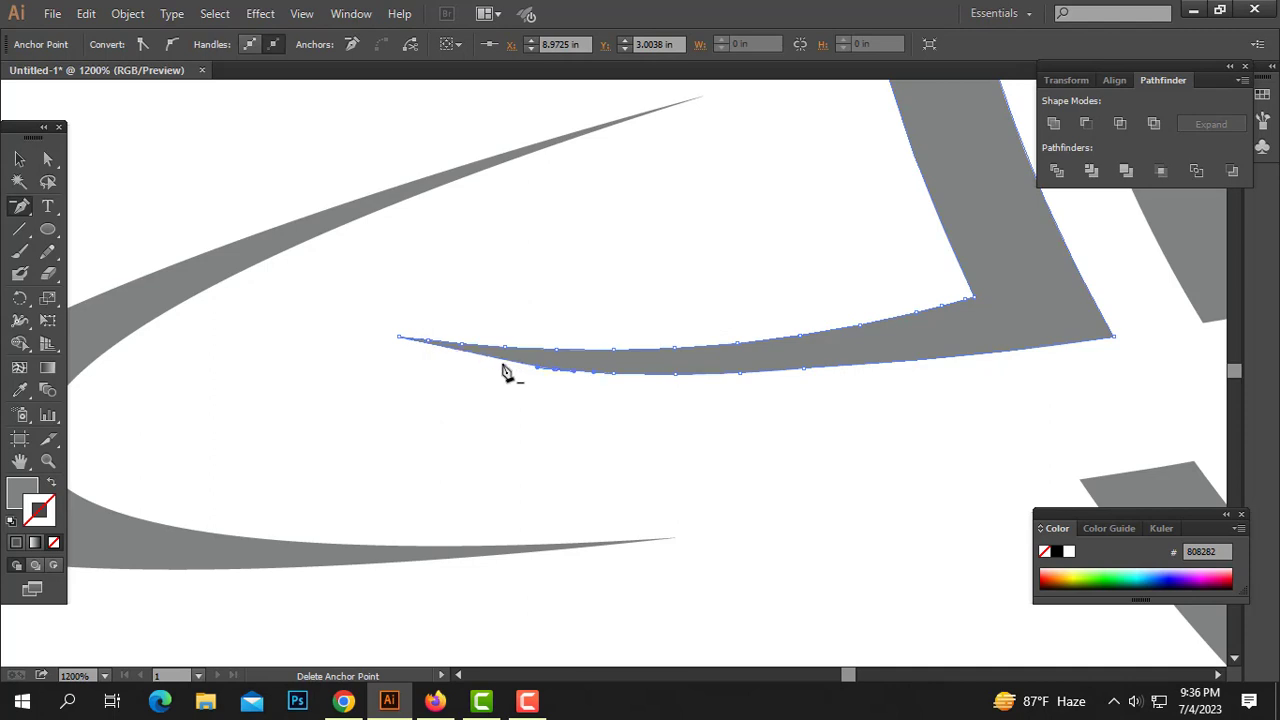
Extend the curve handle of the first underside anchor toward the thin left swoosh's tip to smooth its lower edge.
click(47, 159)
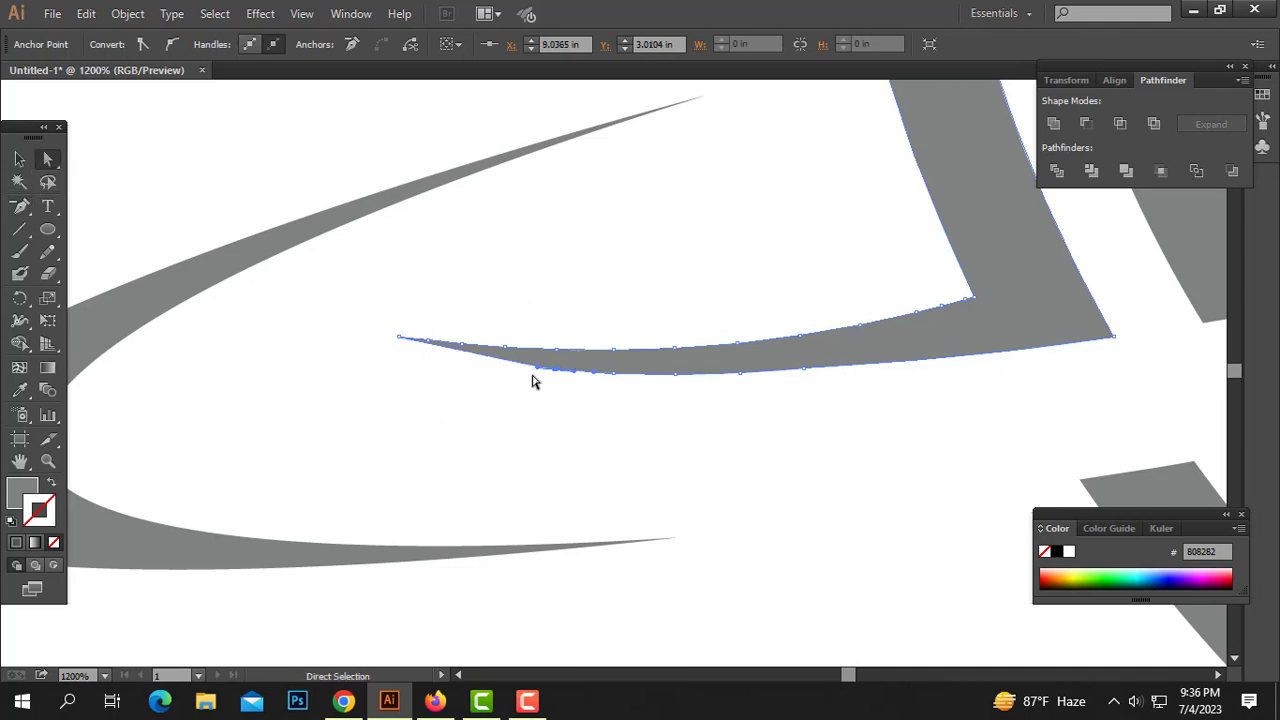
click(535, 371)
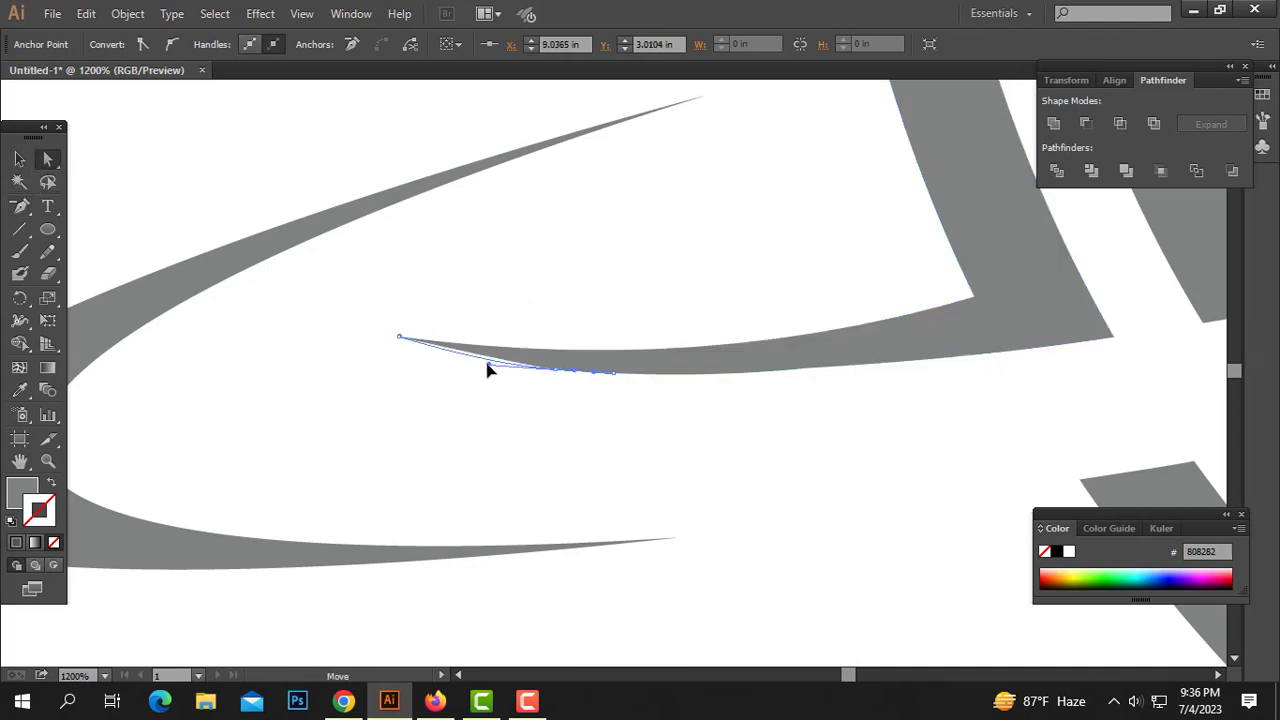
drag(478, 363, 478, 363)
click(511, 298)
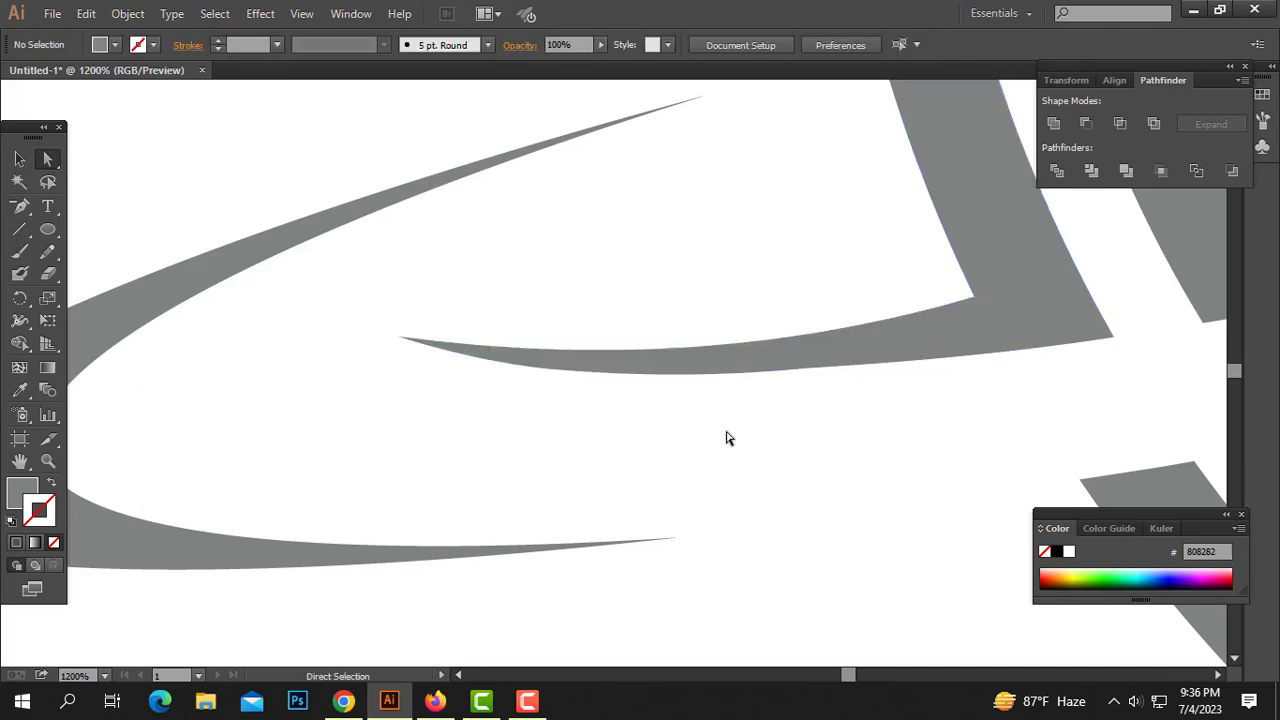
Remove the surplus lower anchor points at the blunt end of the right swoosh so that it tapers to a sharp tip.
ctrl+alt+click(706, 367)
ctrl+alt+click(706, 367)
ctrl+alt+click(706, 367)
ctrl+alt+click(734, 392)
ctrl+alt+click(675, 378)
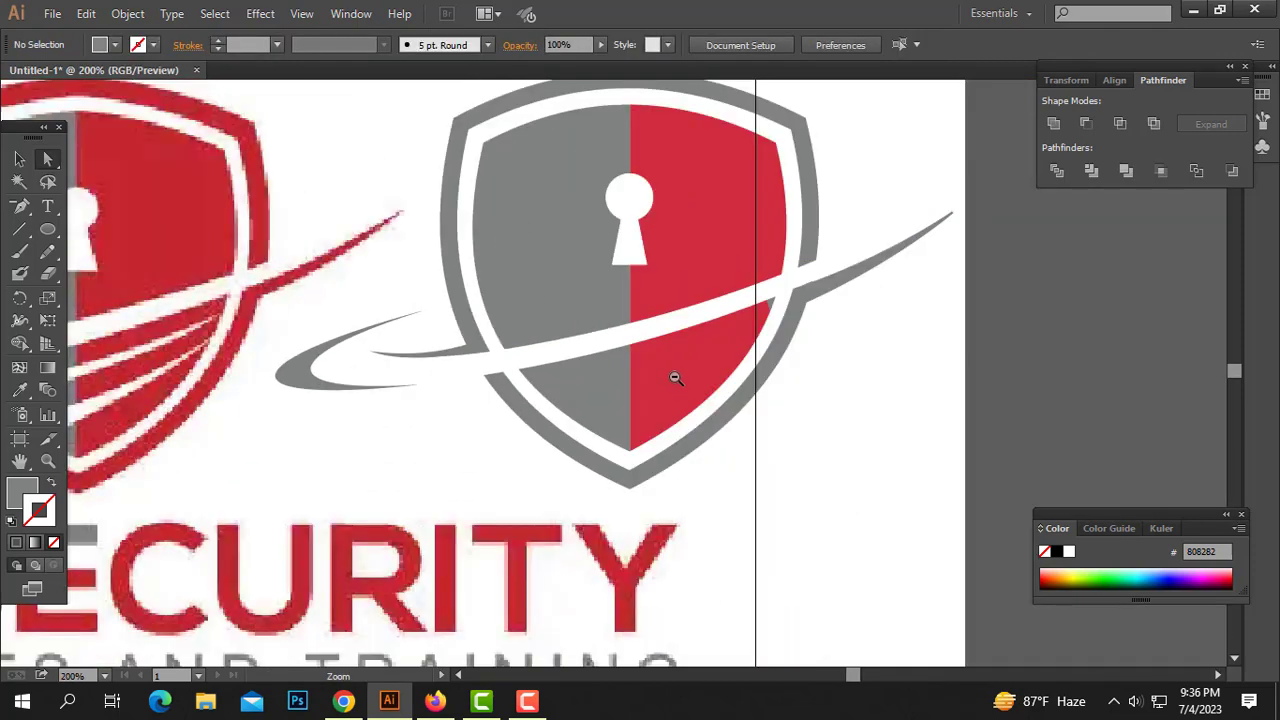
drag(779, 304, 685, 356)
ctrl+click(726, 334)
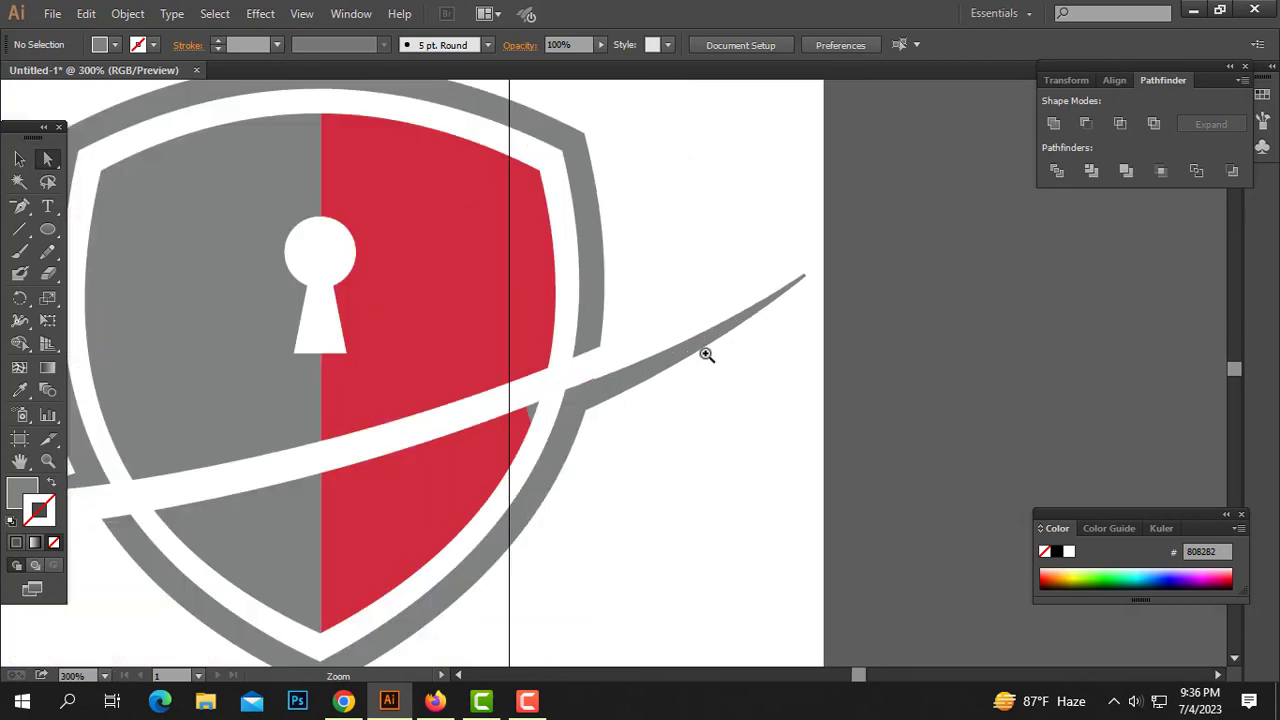
ctrl+click(706, 352)
ctrl+click(716, 304)
ctrl+click(651, 337)
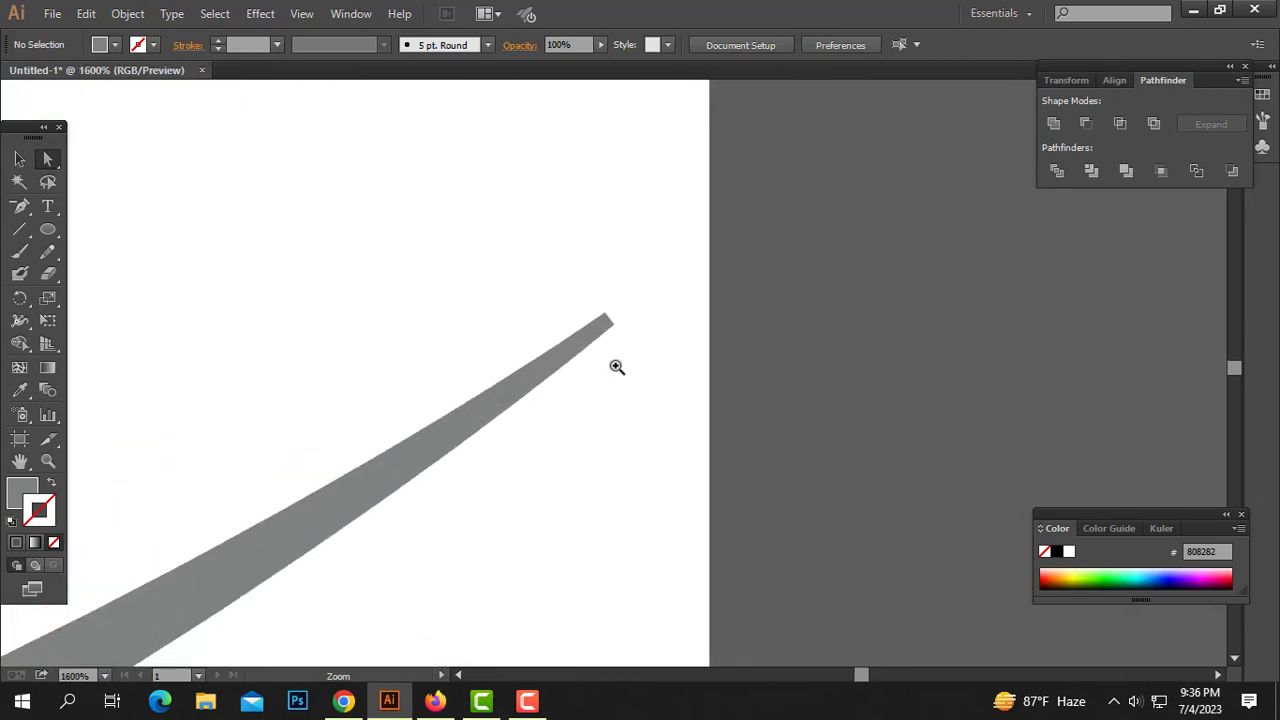
click(614, 310)
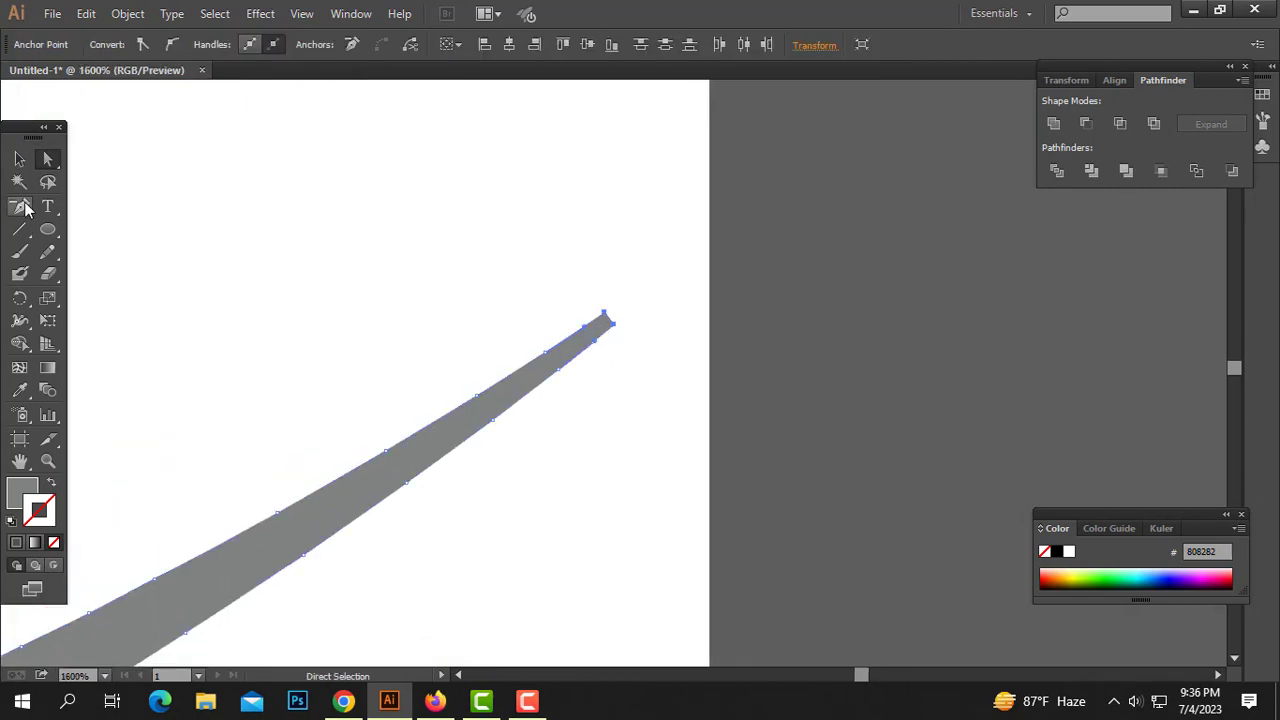
drag(20, 206, 142, 252)
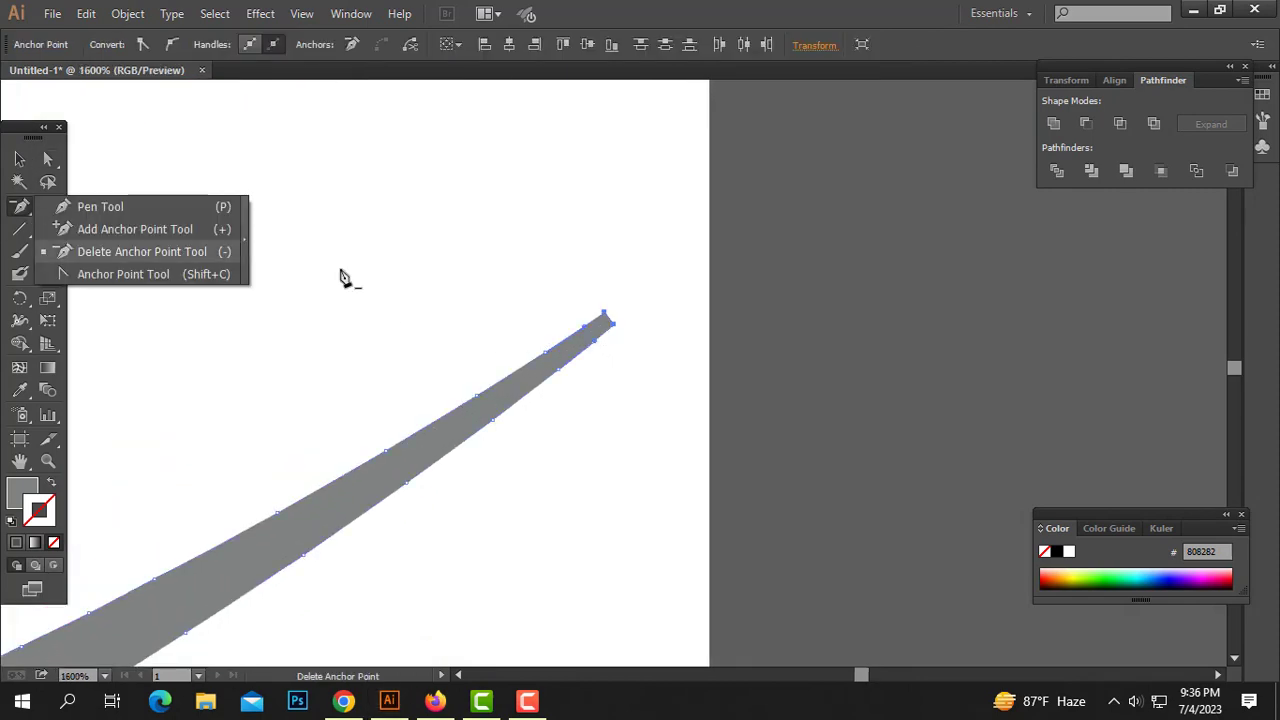
click(613, 326)
click(558, 375)
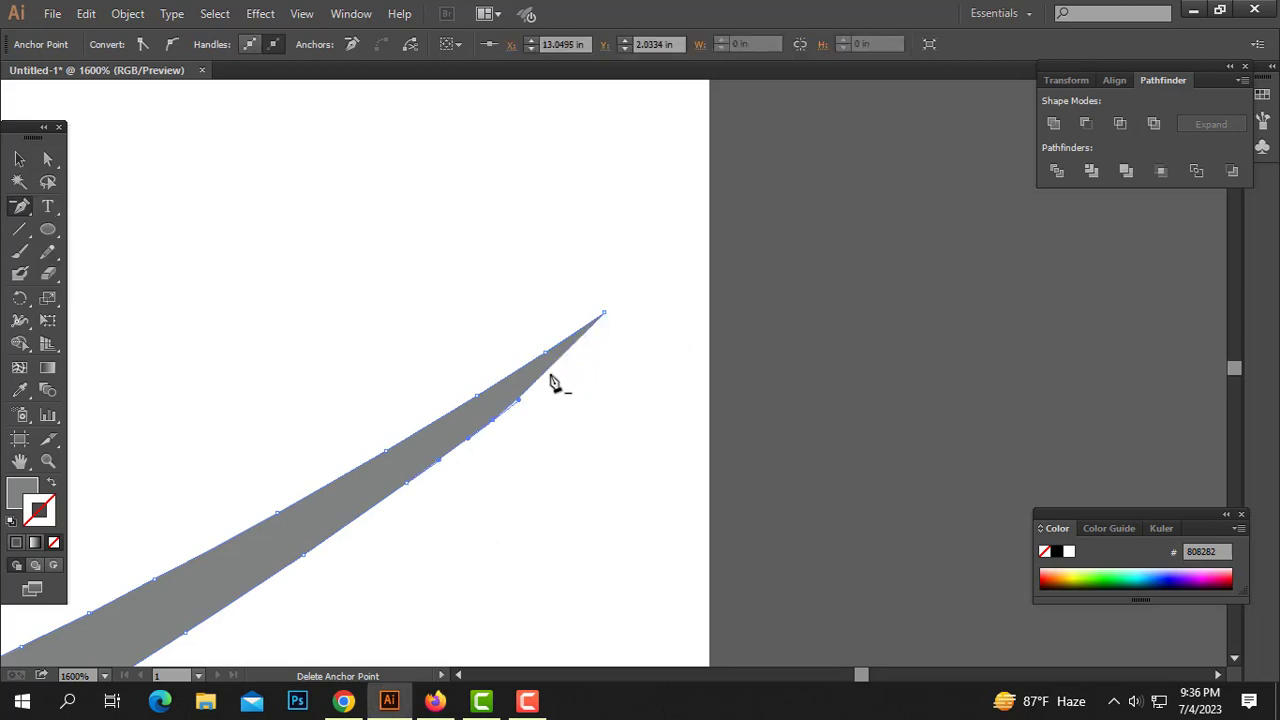
click(495, 423)
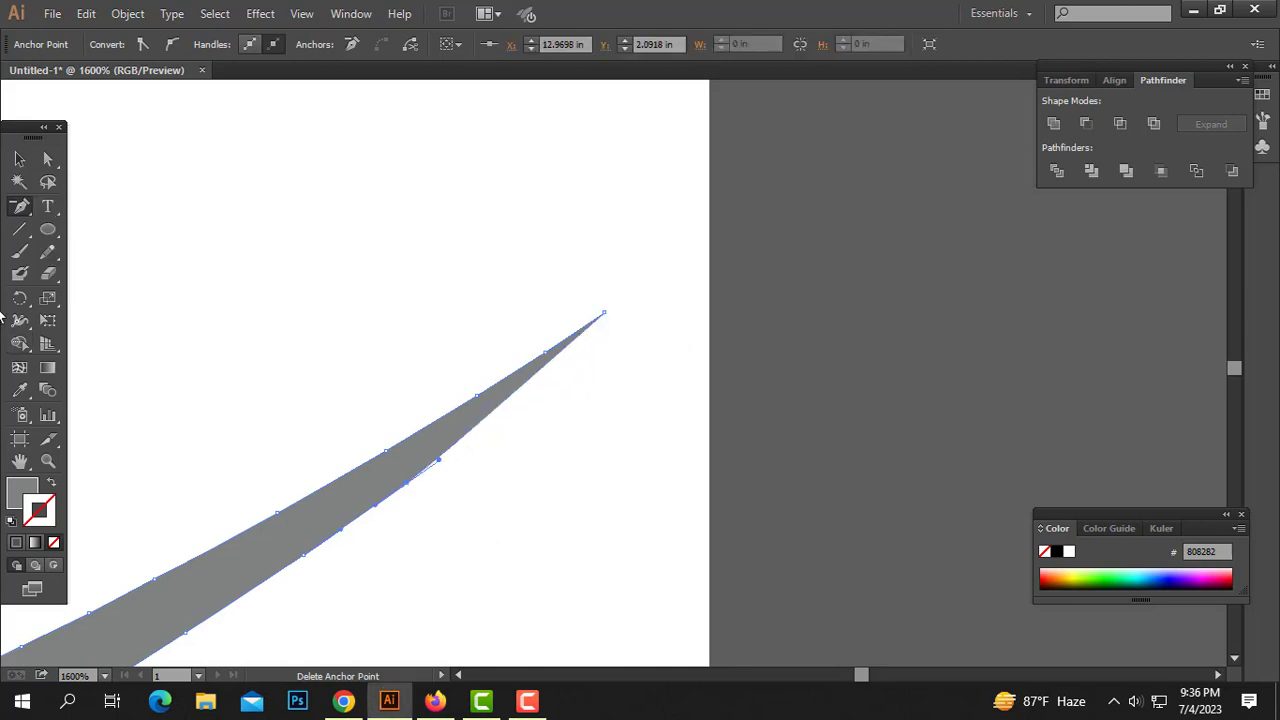
click(47, 159)
key(ctrl+shift+a)
Recolor the small grey sliver at the right corner of the shield's lower red section with the shield's red, keeping the inner band white.
ctrl+alt+click(543, 446)
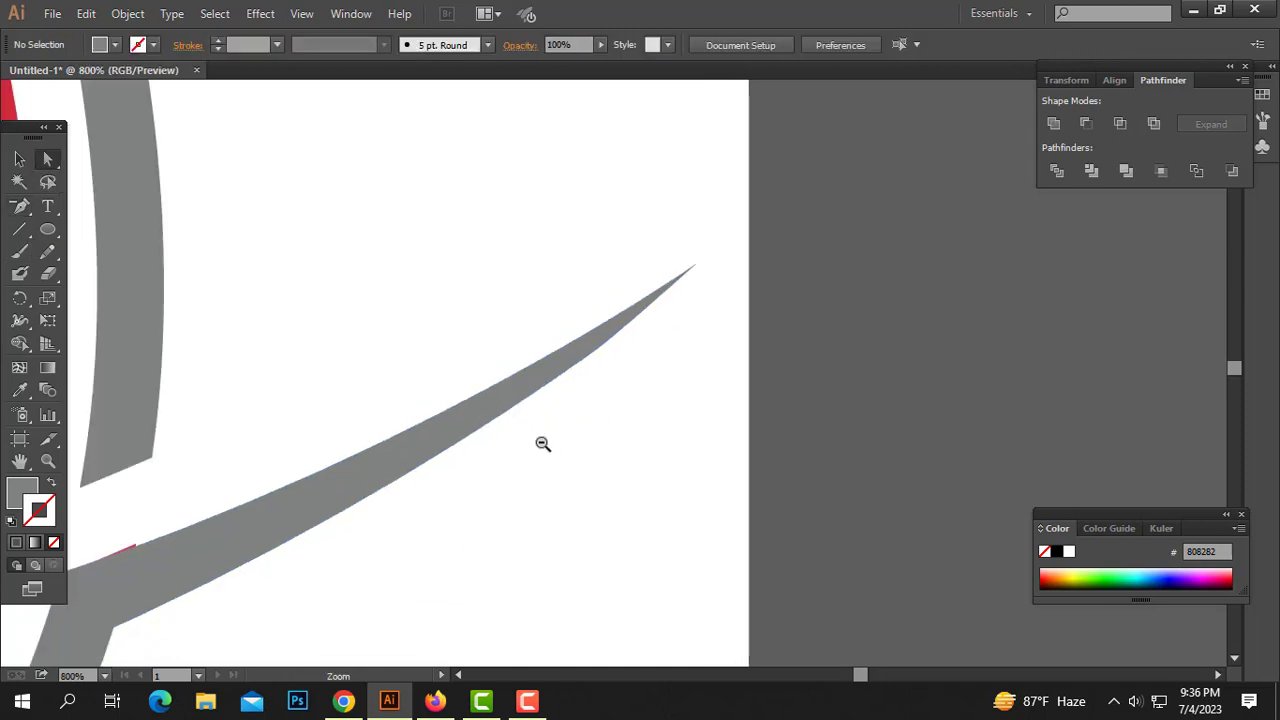
ctrl+alt+click(531, 420)
ctrl+alt+click(527, 418)
ctrl+alt+click(527, 418)
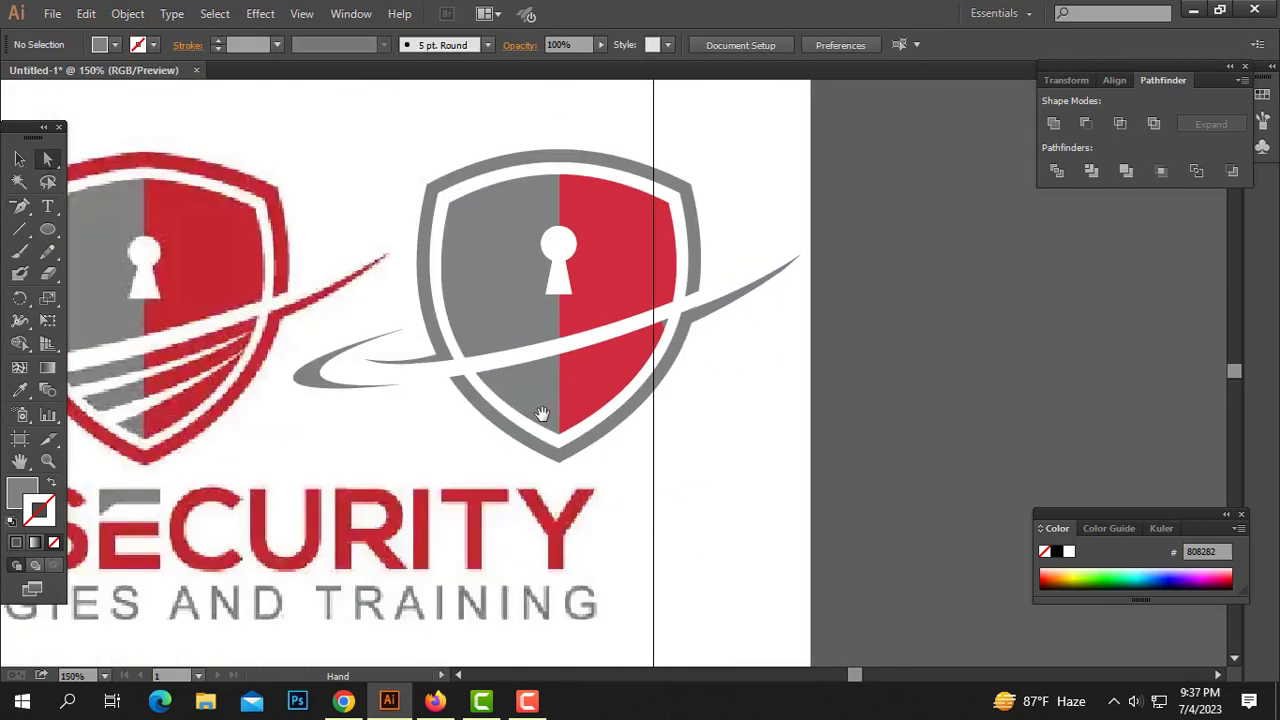
click(661, 345)
key(ctrl+shift+a)
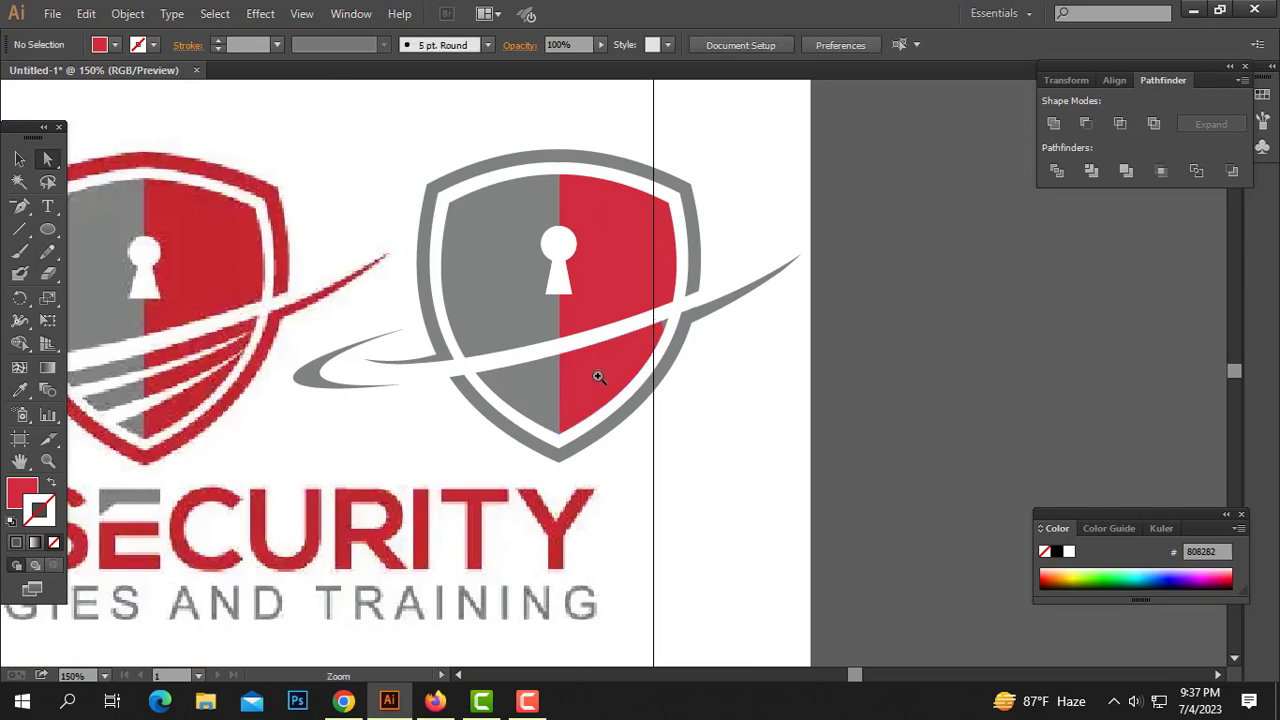
key(ctrl+equal)
key(ctrl+equal)
key(ctrl+equal)
drag(783, 241, 712, 300)
click(19, 390)
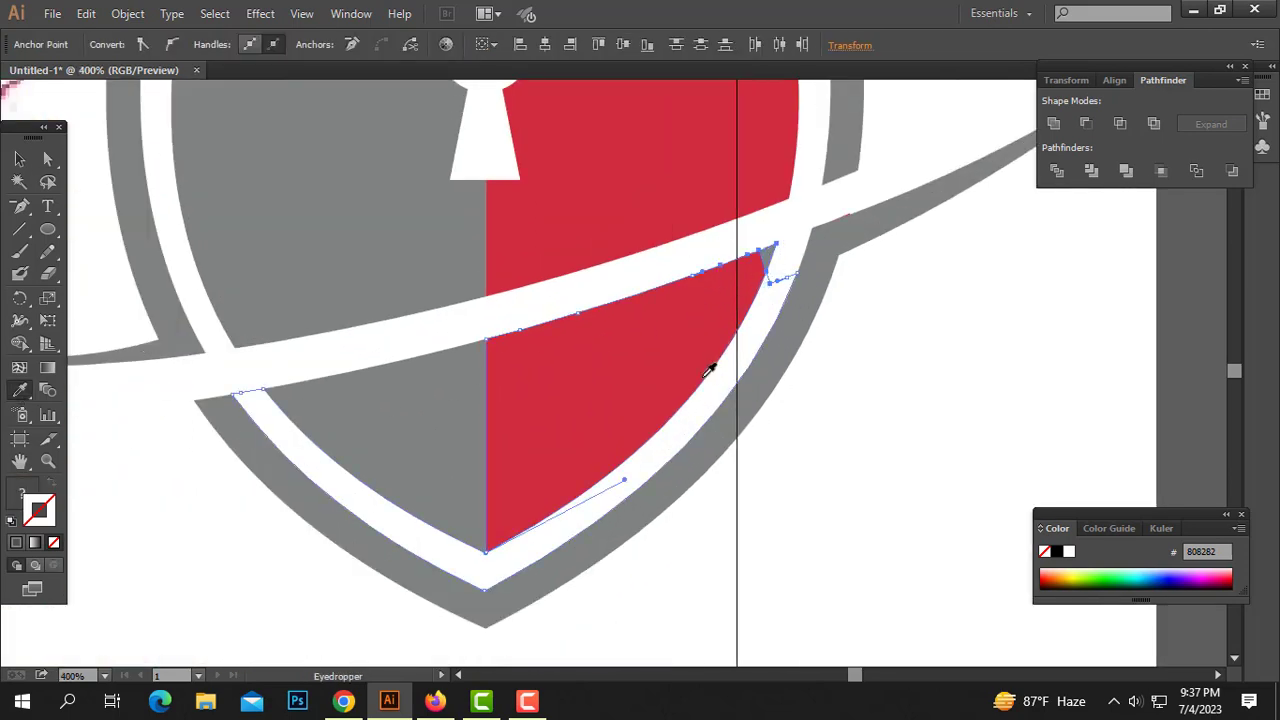
click(707, 368)
click(21, 159)
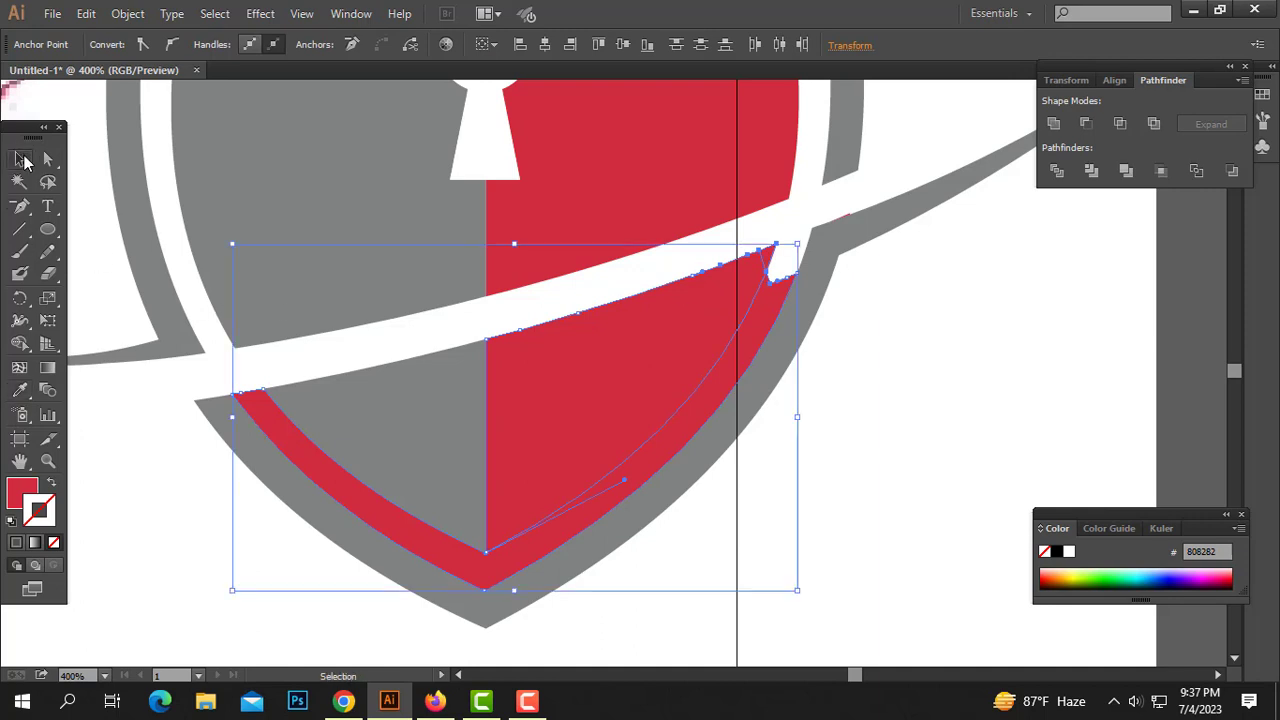
click(787, 394)
key(ctrl+z)
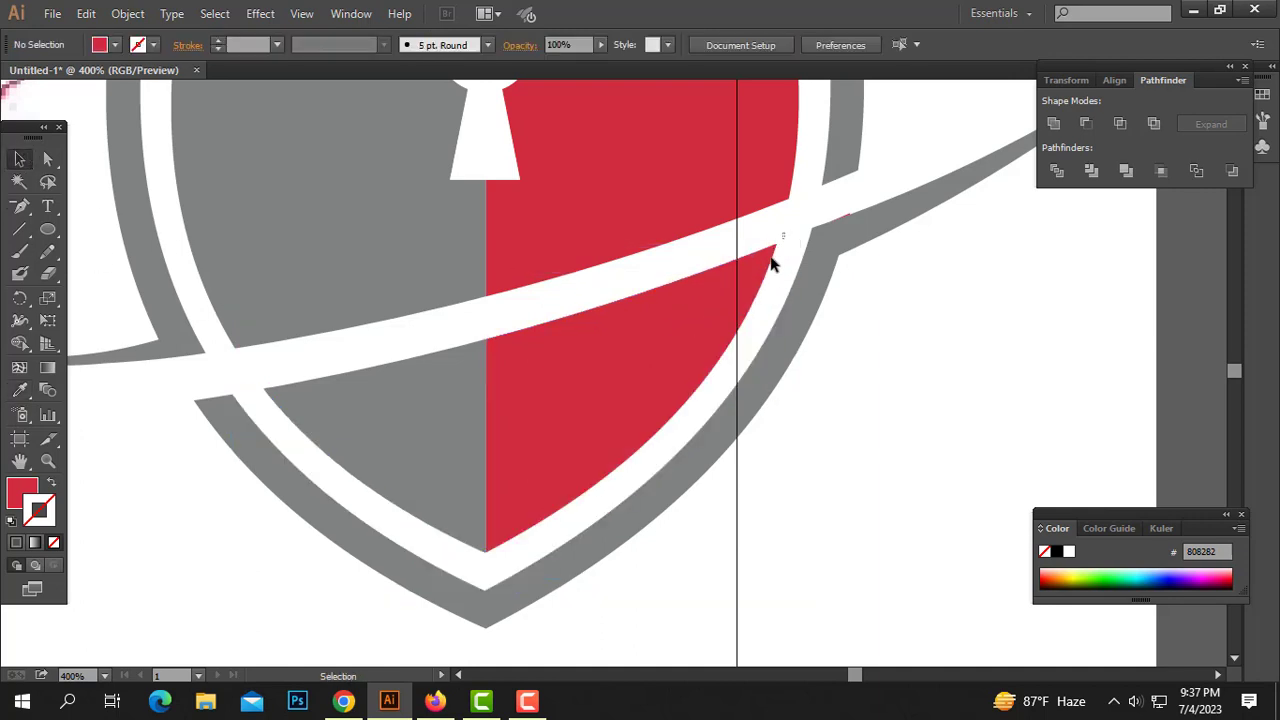
Unite the recolored corner sliver with the lower red section of the shield.
click(740, 289)
click(1054, 125)
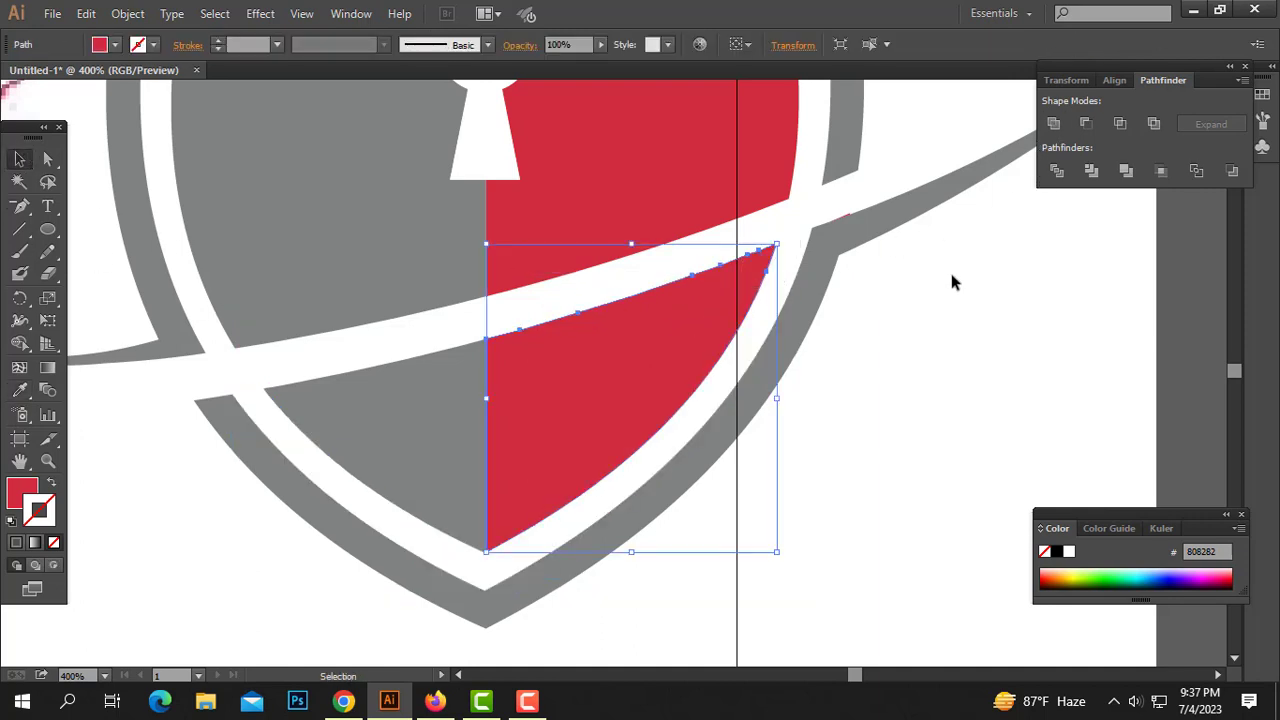
click(949, 268)
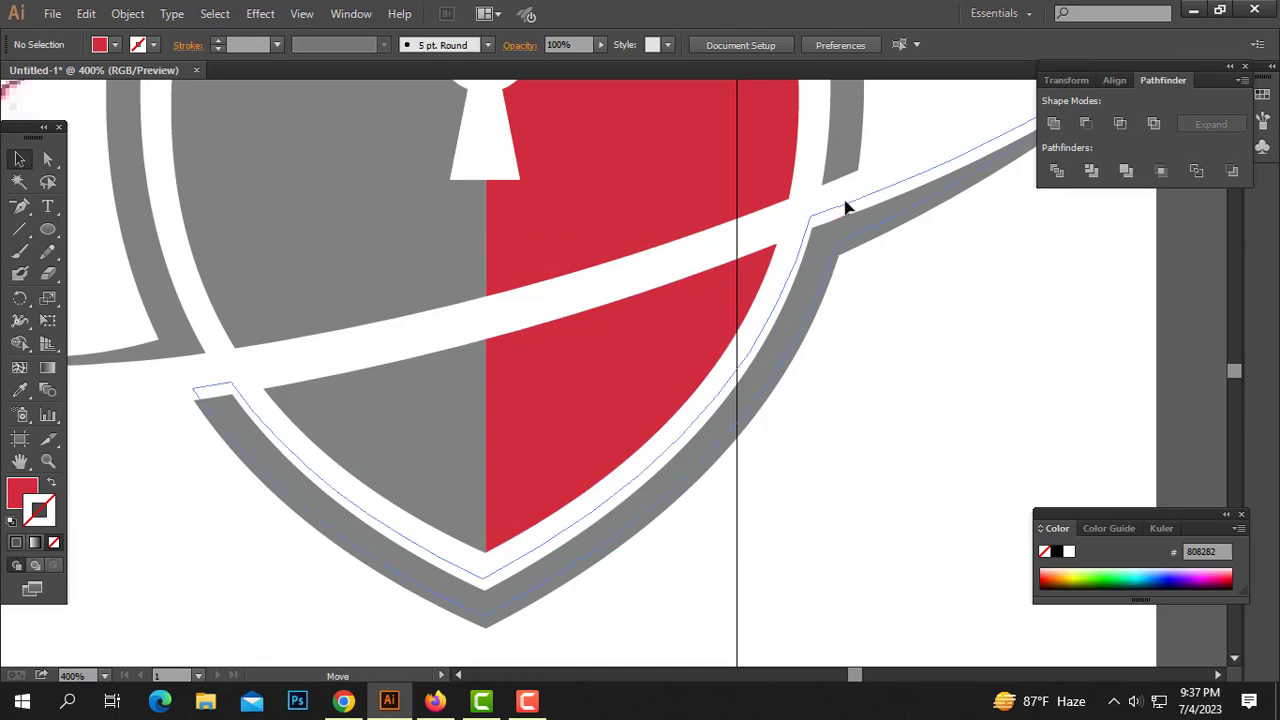
Lock the lower border with its right swoosh and delete the stray red sliver where the swoosh meets the border.
click(847, 214)
click(883, 306)
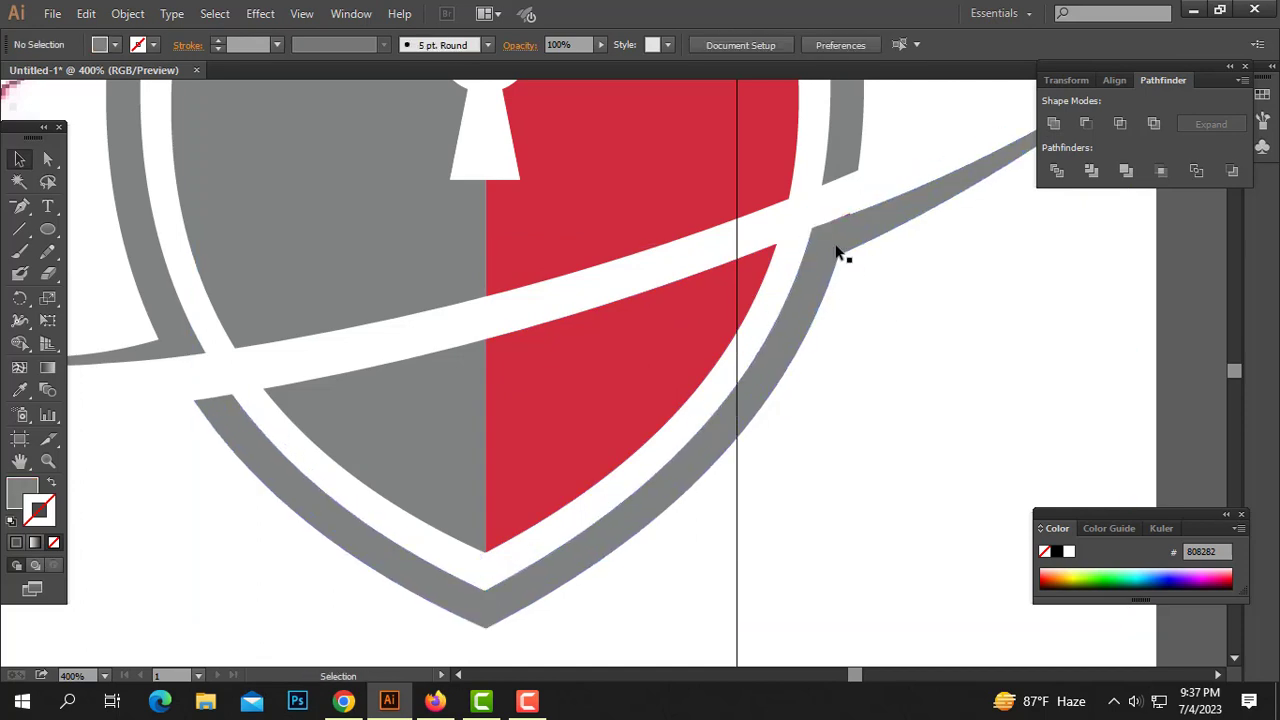
click(838, 246)
key(ctrl+2)
drag(838, 198, 877, 254)
key(Delete)
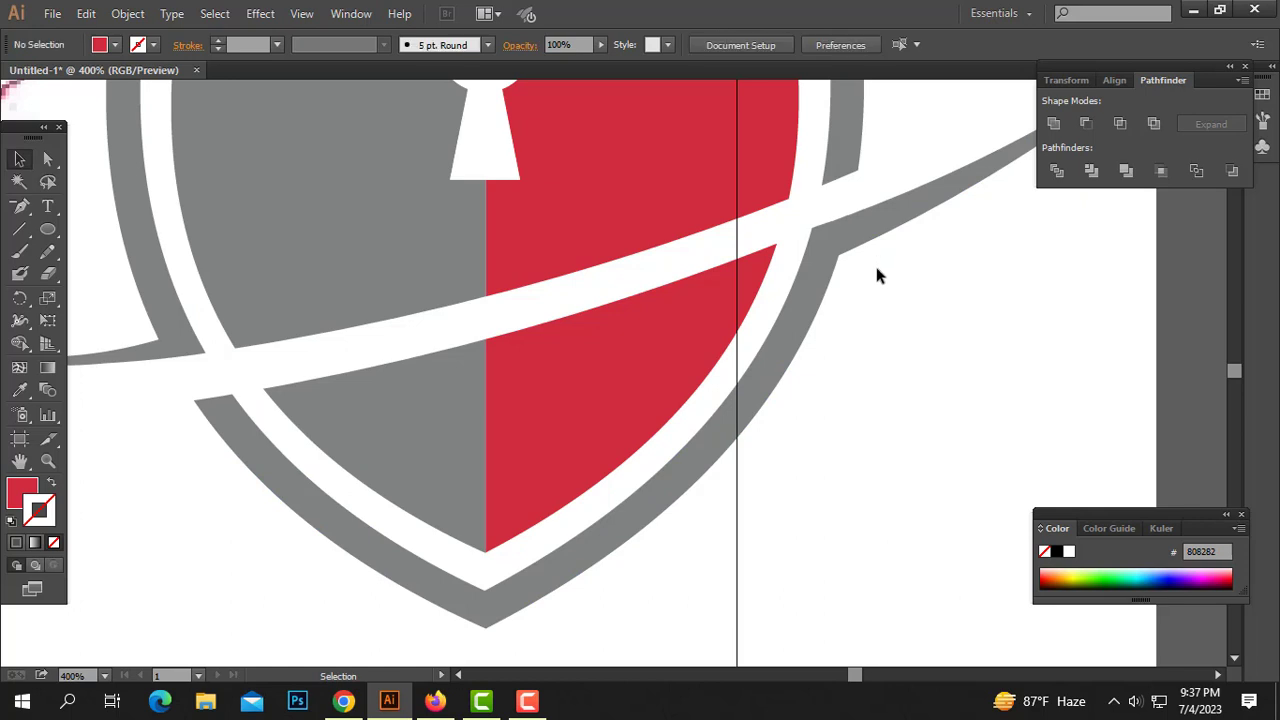
ctrl+alt+click(609, 336)
ctrl+alt+click(609, 336)
drag(554, 302, 832, 240)
key(Delete)
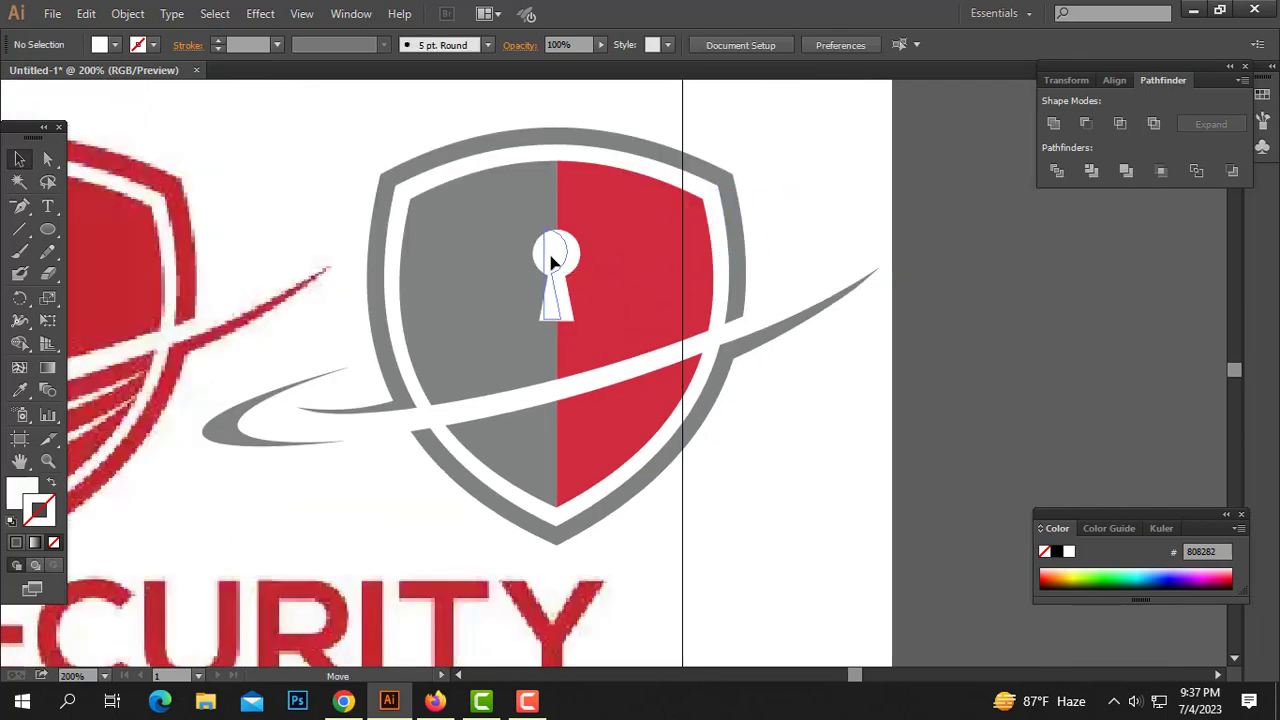
click(554, 260)
click(790, 218)
drag(831, 140, 418, 455)
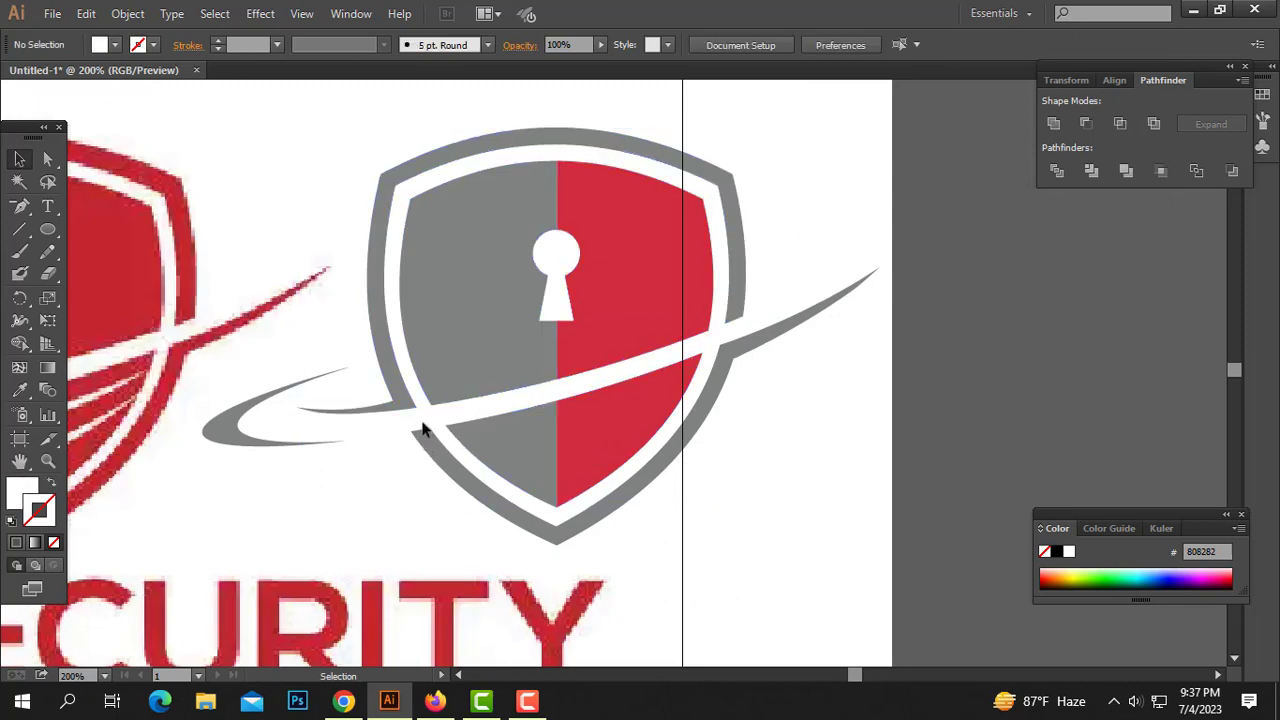
Unlock the lower border, then recolor both outer border pieces and their attached swooshes with the red of the shield's right half.
click(389, 360)
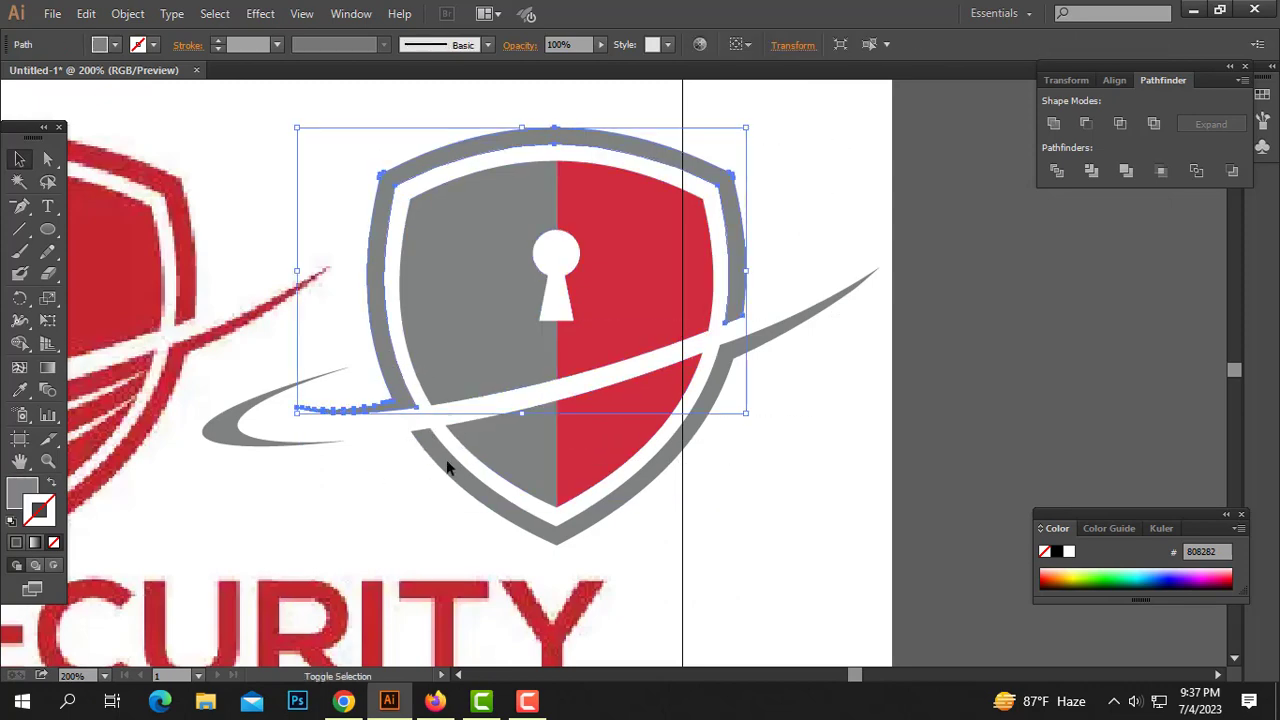
shift+click(440, 466)
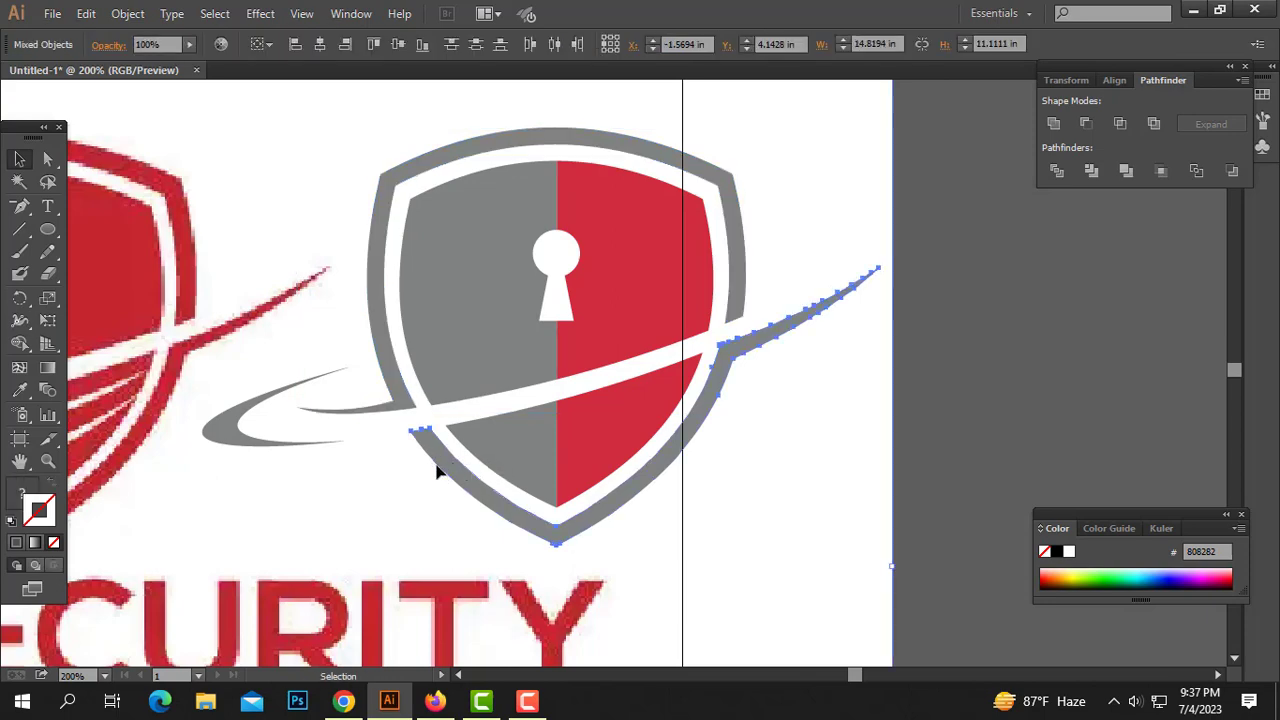
shift+click(386, 372)
click(19, 390)
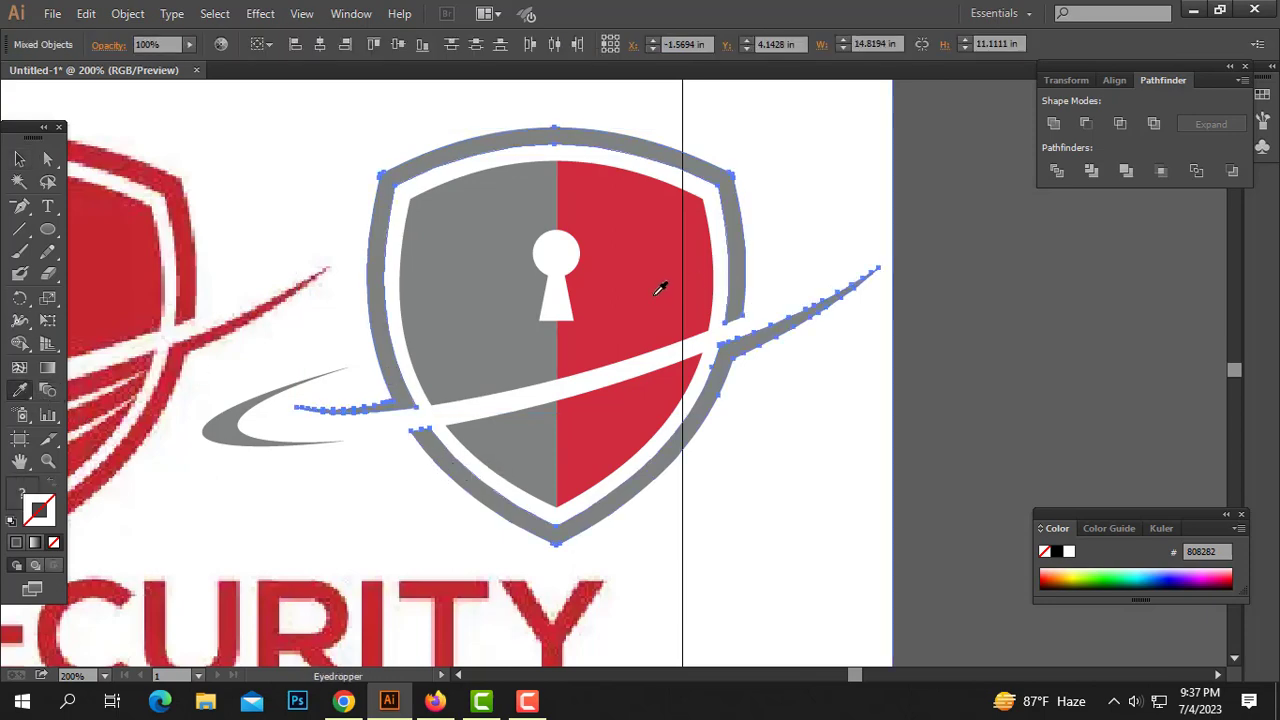
click(656, 295)
click(19, 158)
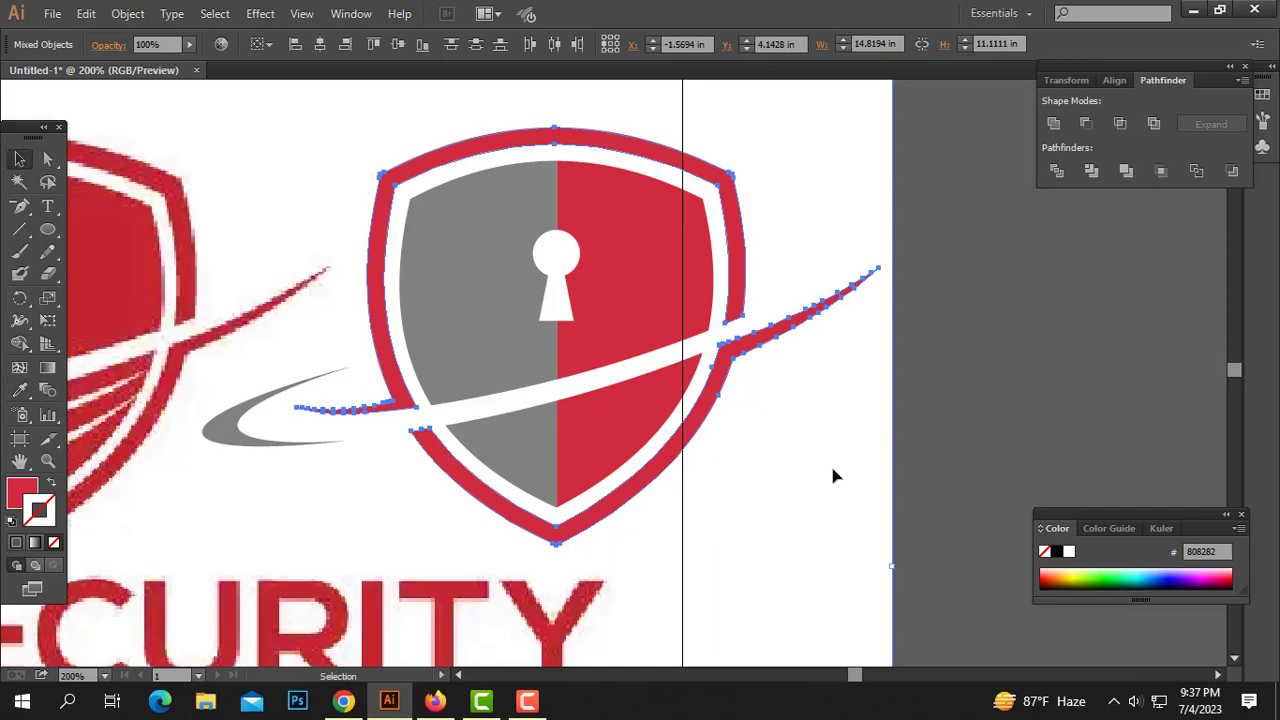
Recolor the grey swoosh outside the redrawn shield with the shield's red.
key(ctrl+1)
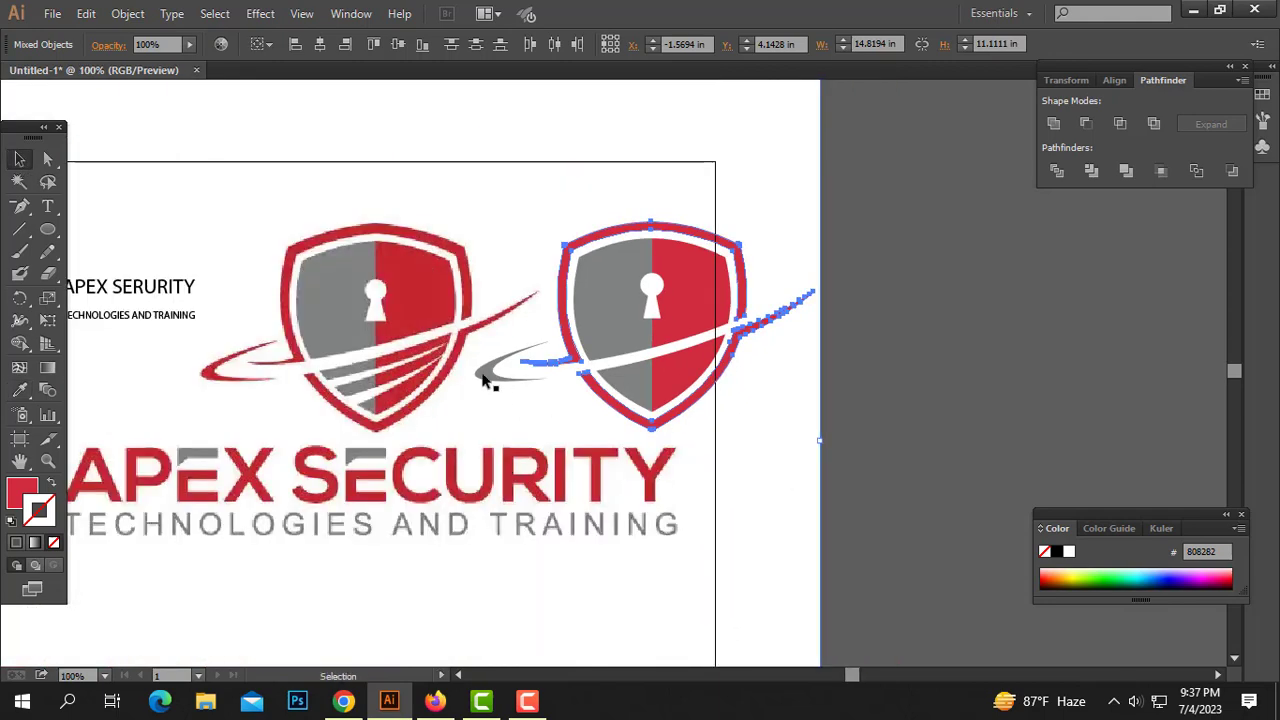
click(483, 375)
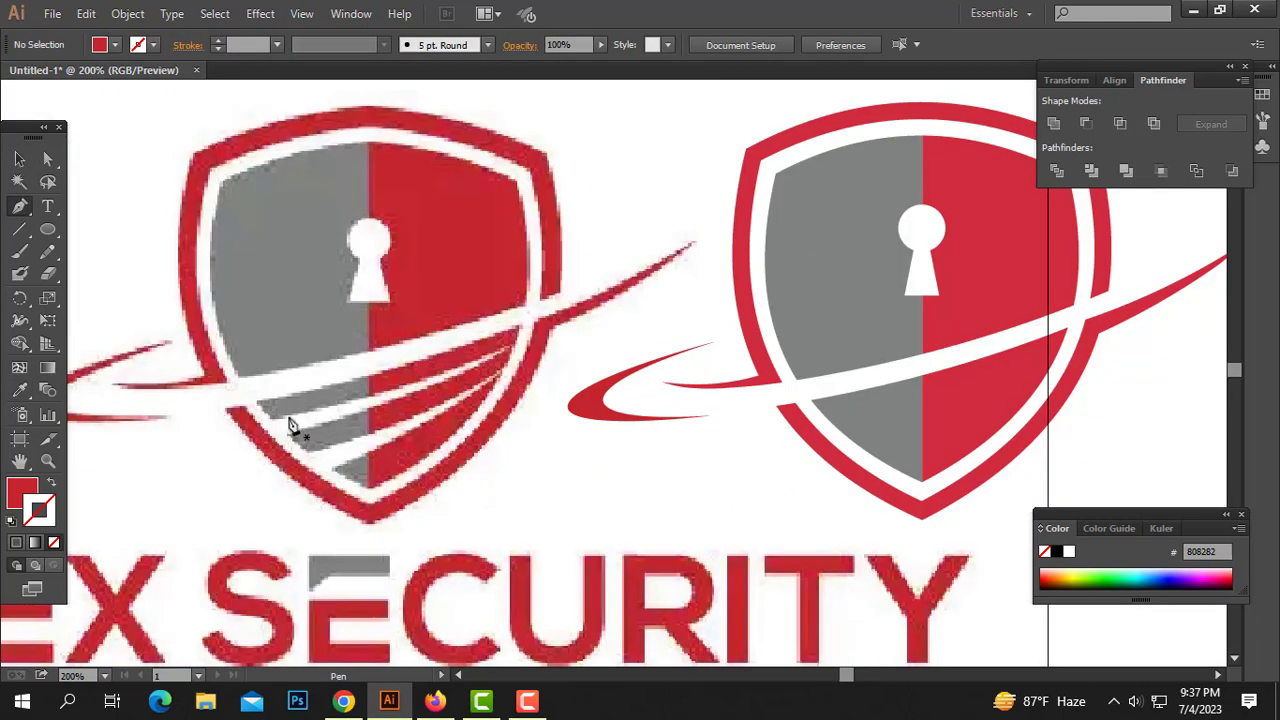
Trace the upper white stripe in the original shield's lower section as a closed tapered curve with the Pen tool.
click(256, 422)
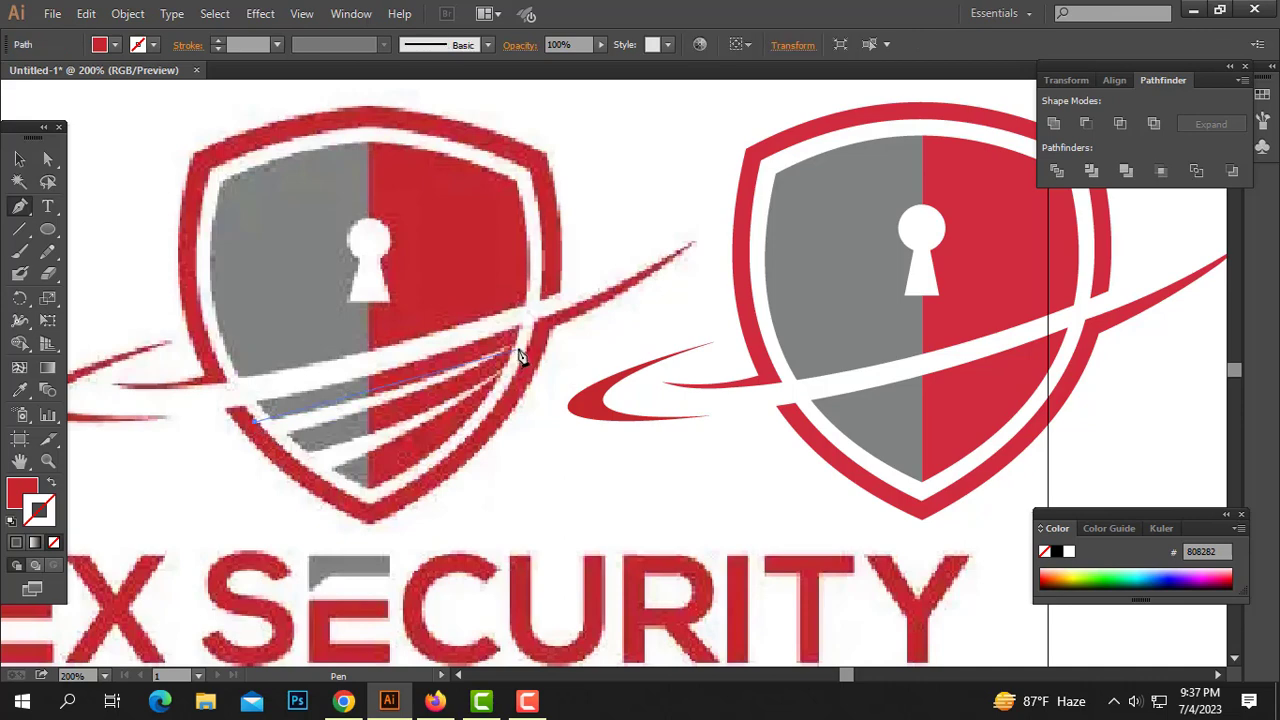
click(512, 352)
drag(508, 352, 576, 315)
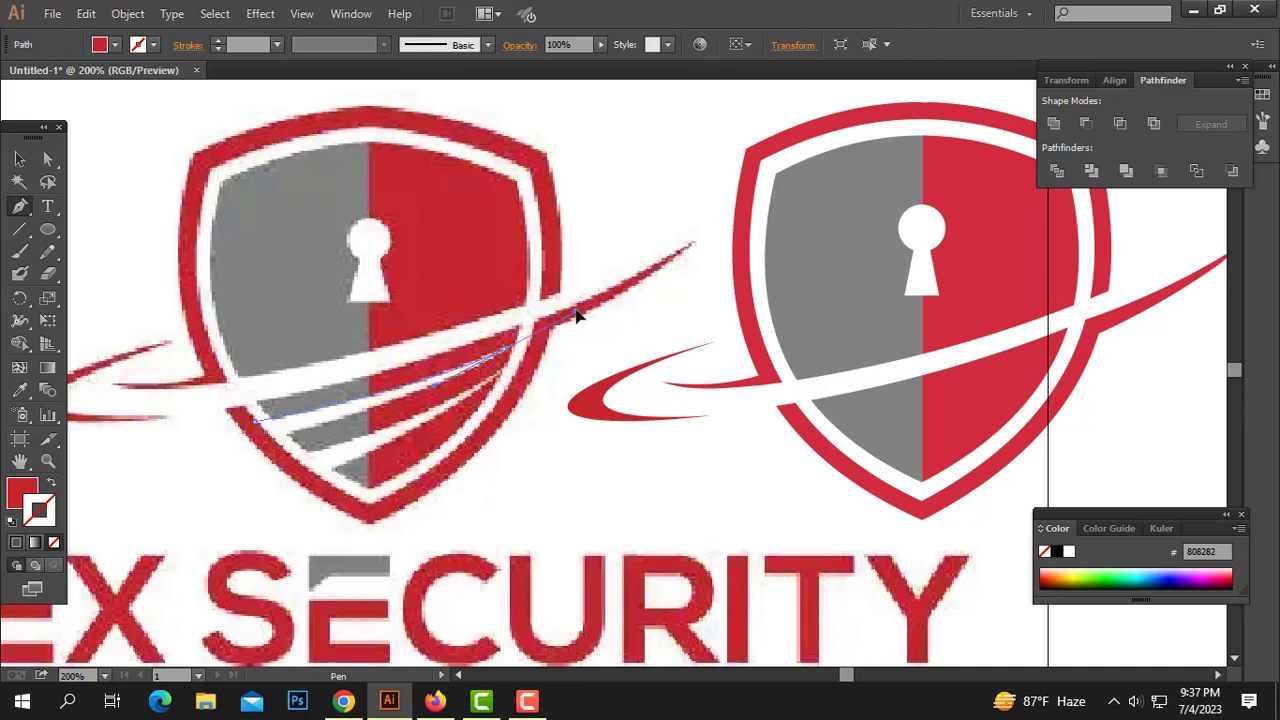
click(506, 351)
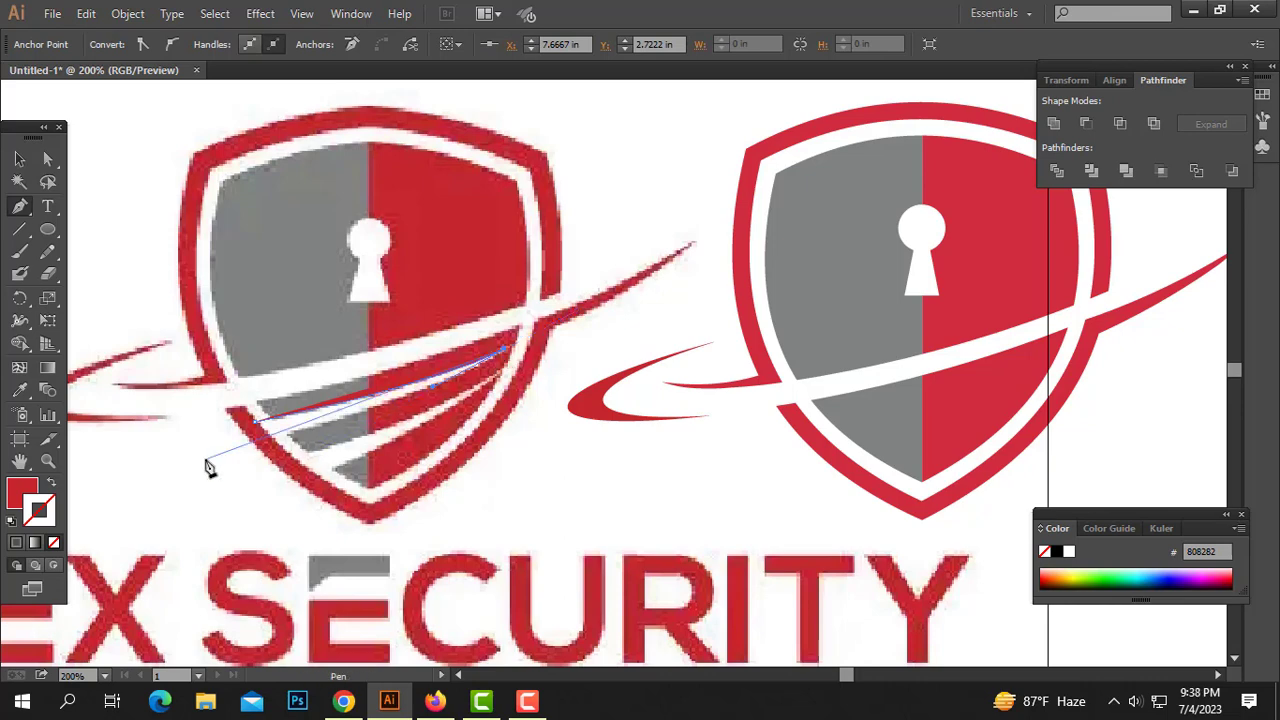
drag(216, 449, 52, 483)
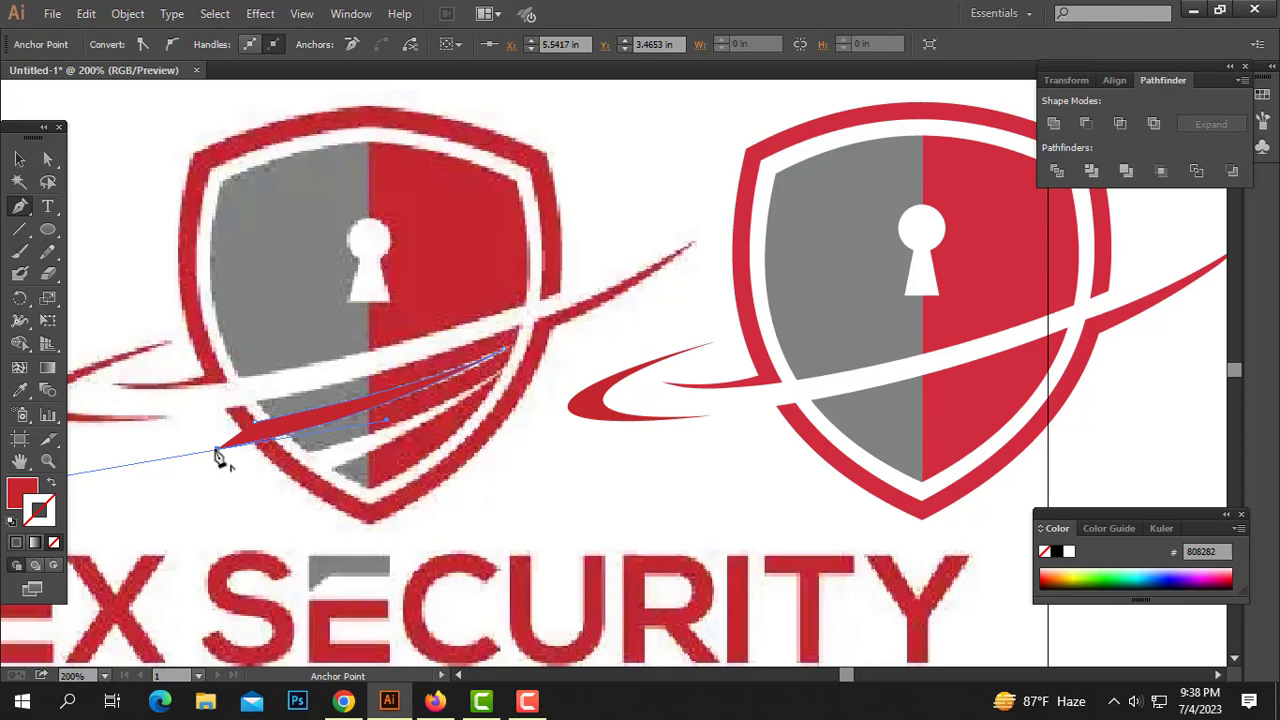
click(216, 450)
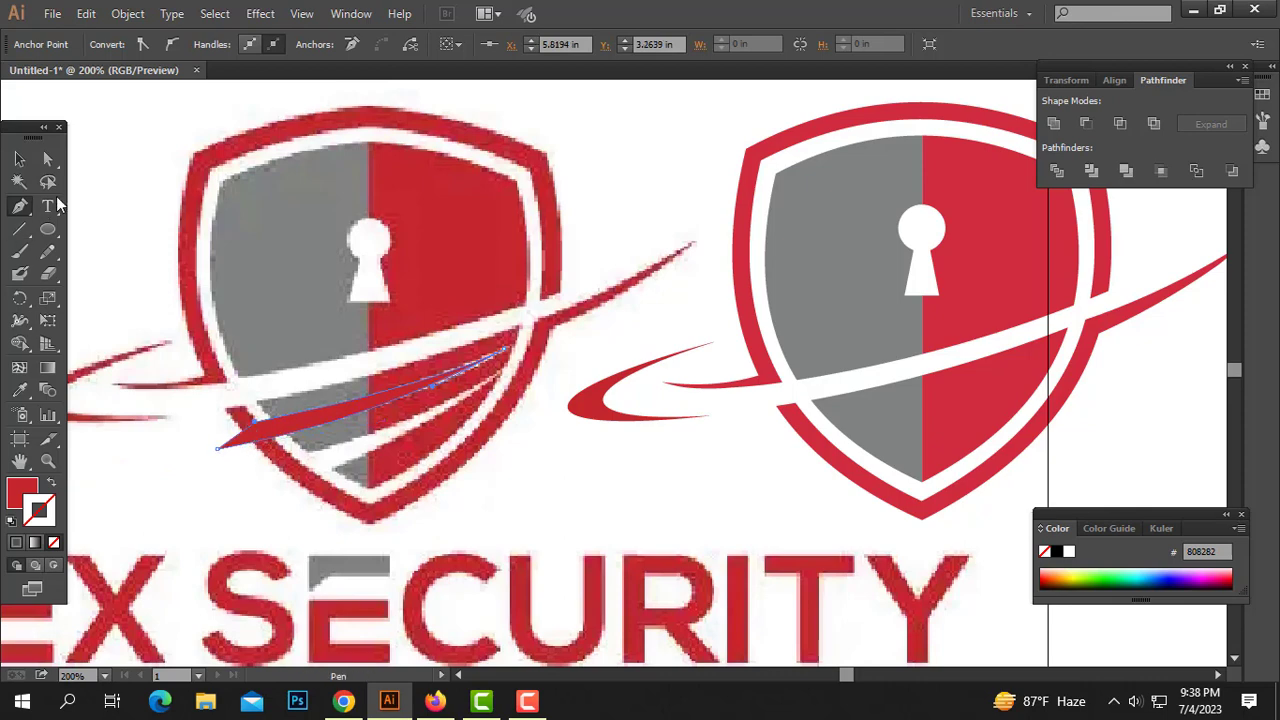
click(19, 158)
click(510, 476)
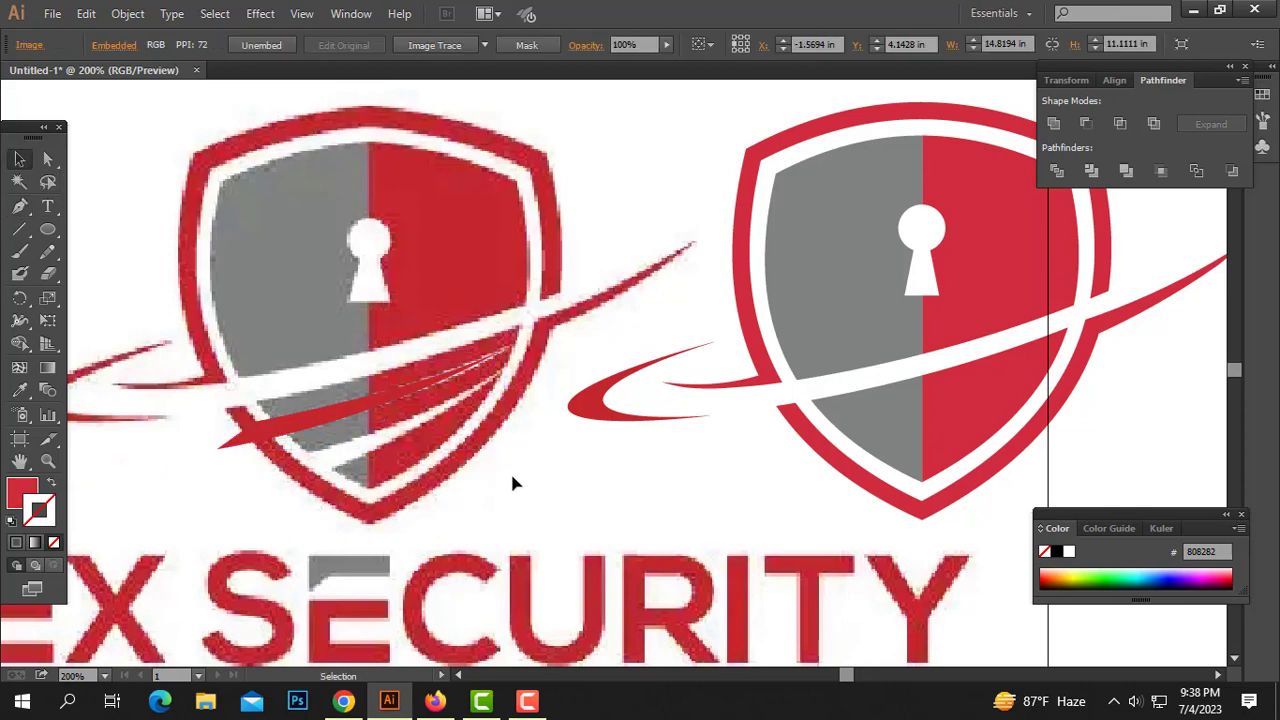
Trace the lower white stripe of the original shield as a second closed tapered Pen shape extending past the border.
key(p)
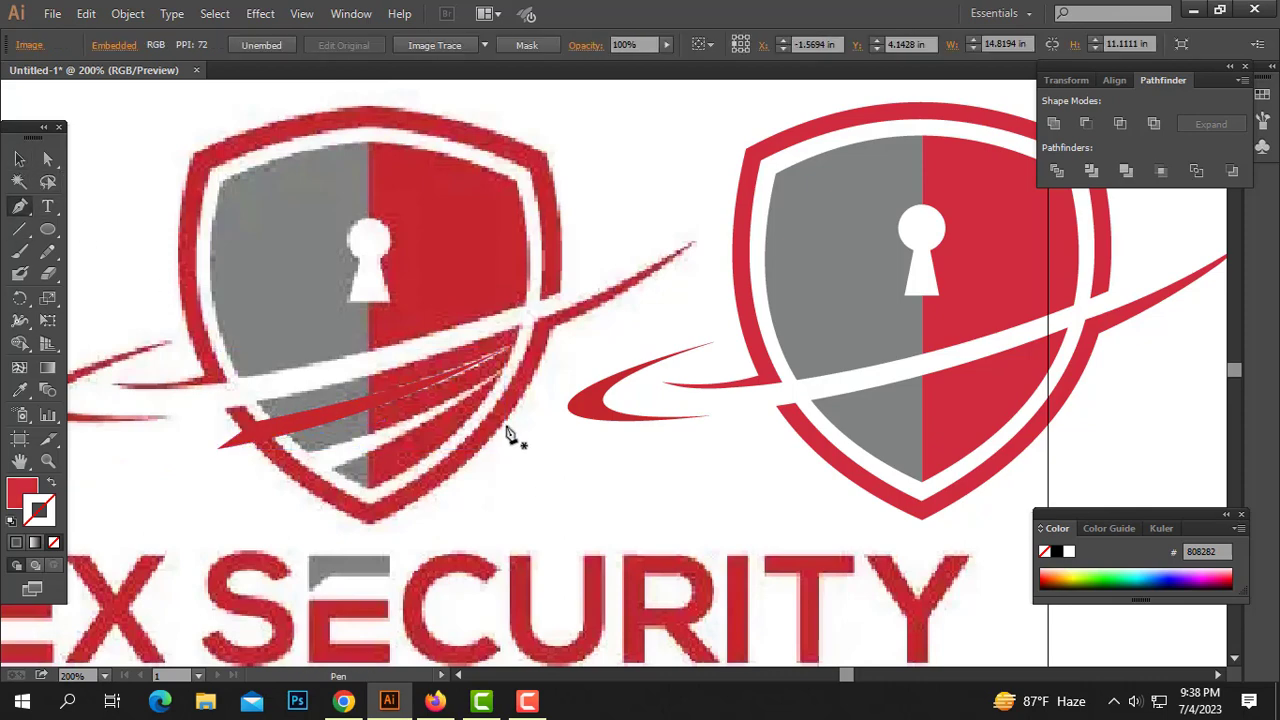
click(495, 380)
drag(181, 481, 194, 515)
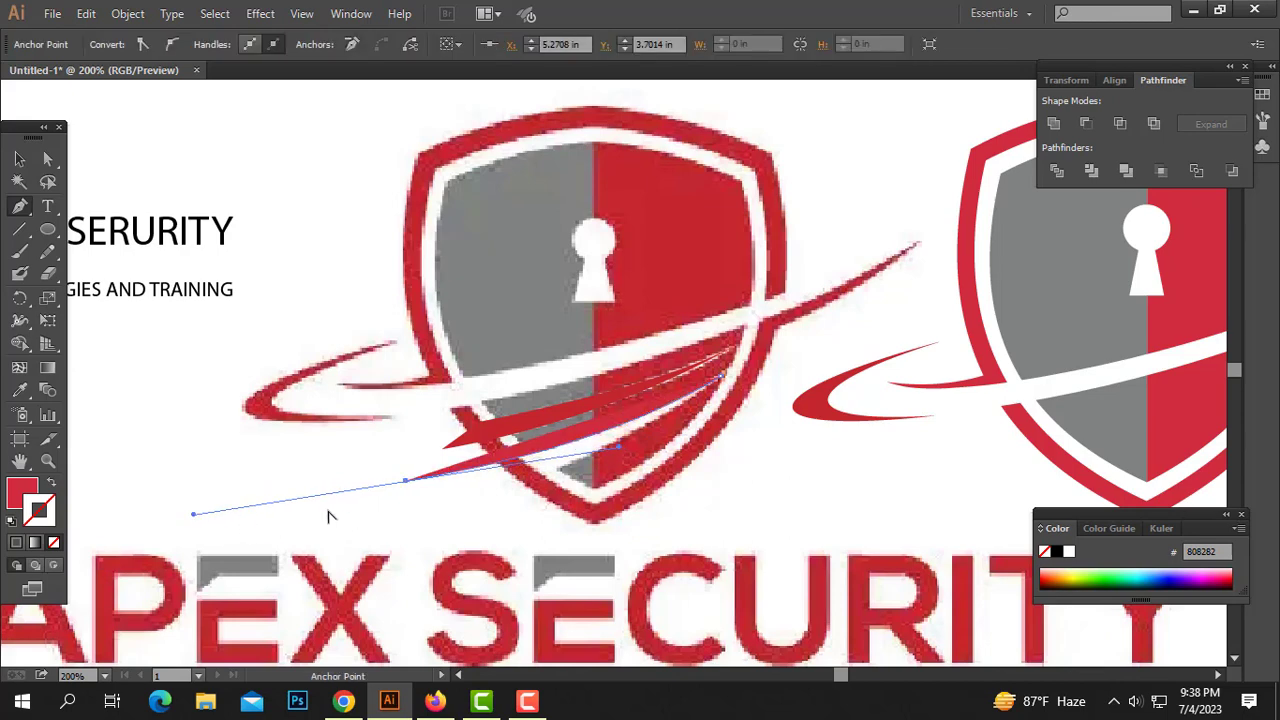
click(406, 482)
click(556, 474)
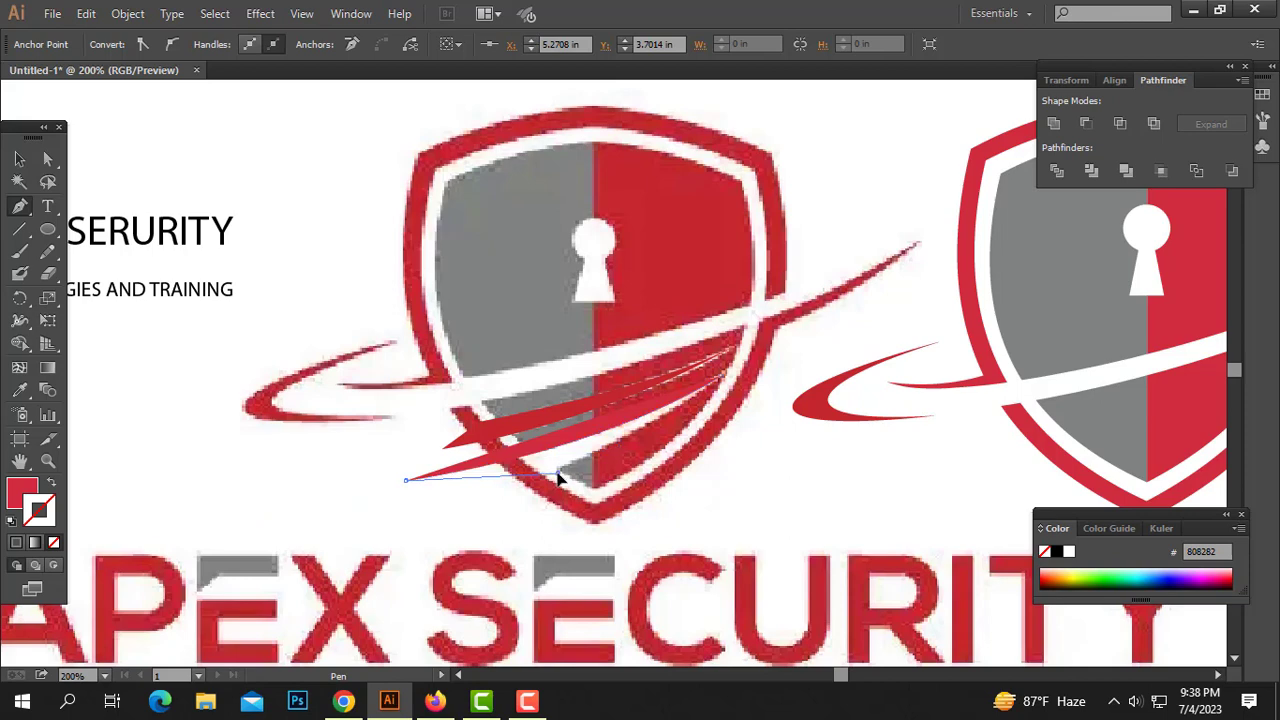
key(space)
drag(633, 451, 549, 489)
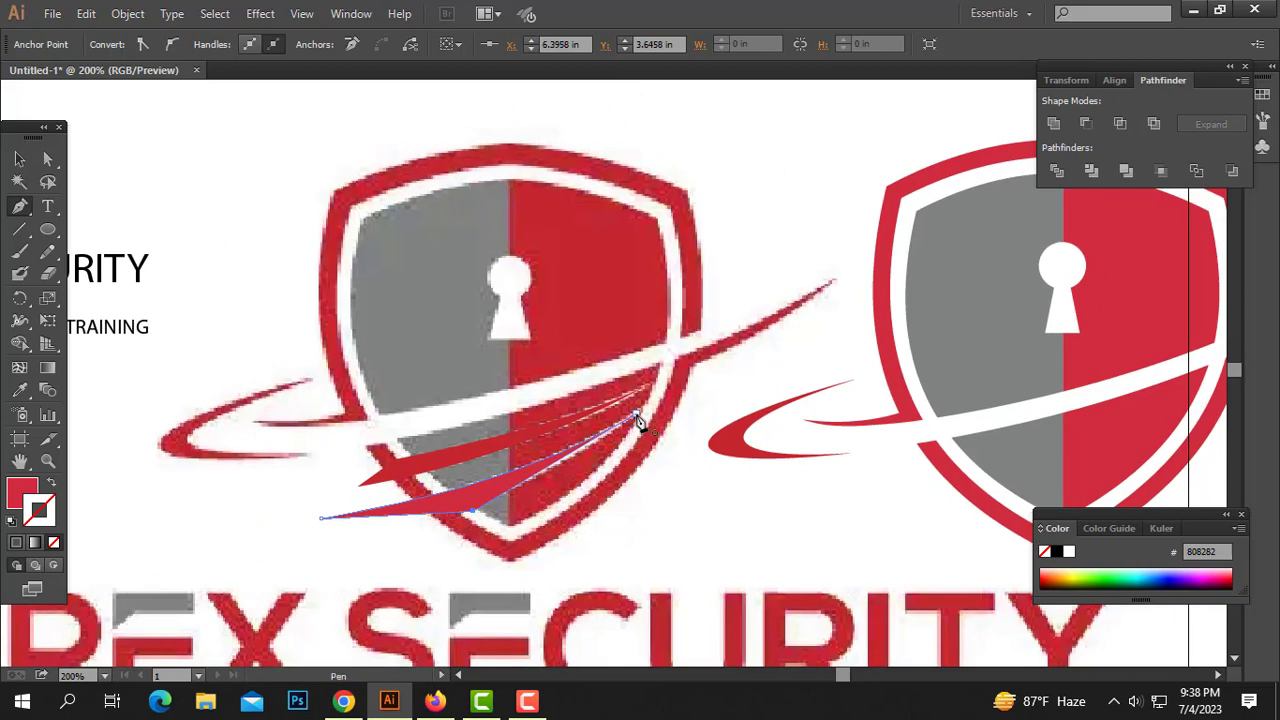
click(635, 414)
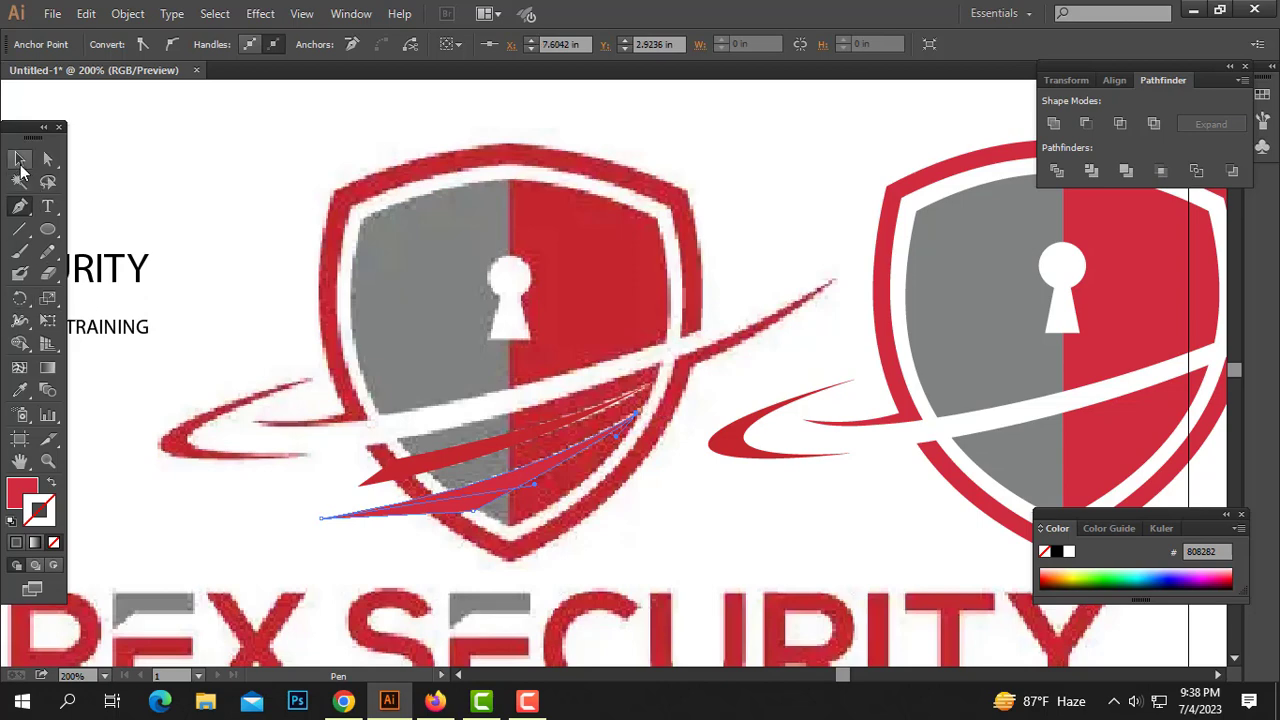
click(19, 159)
click(596, 215)
key(space)
click(874, 344)
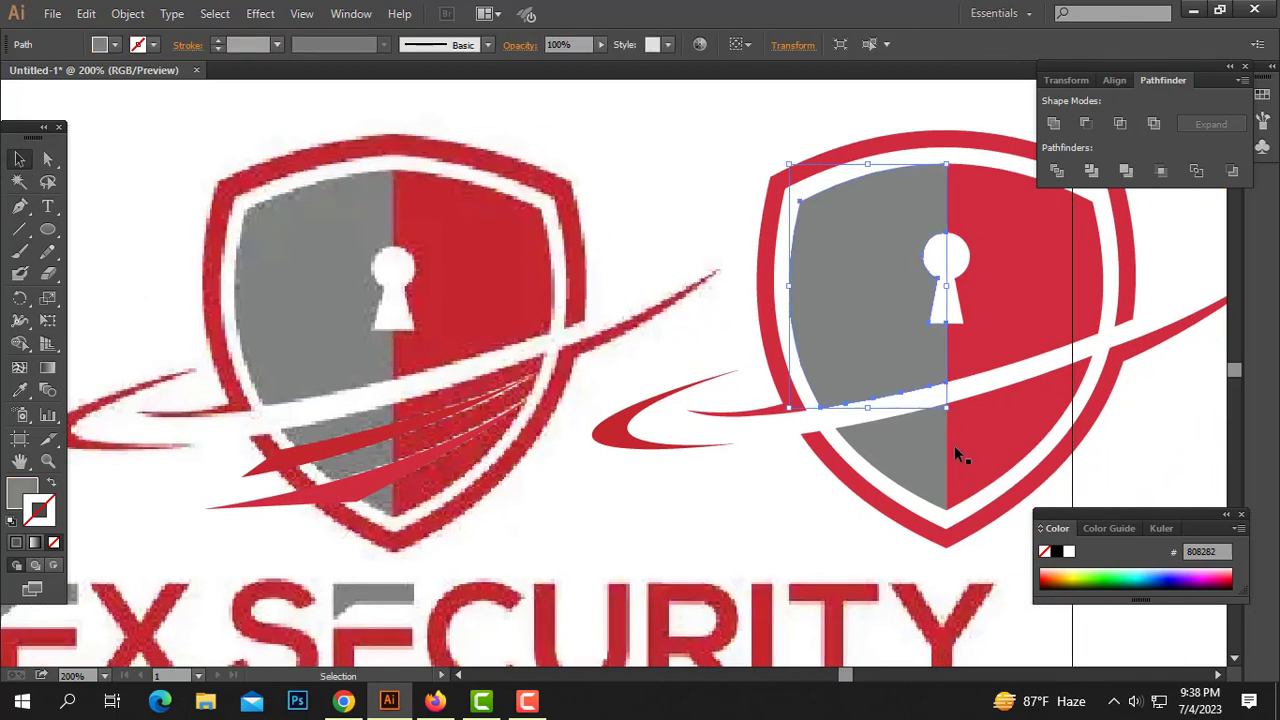
click(890, 416)
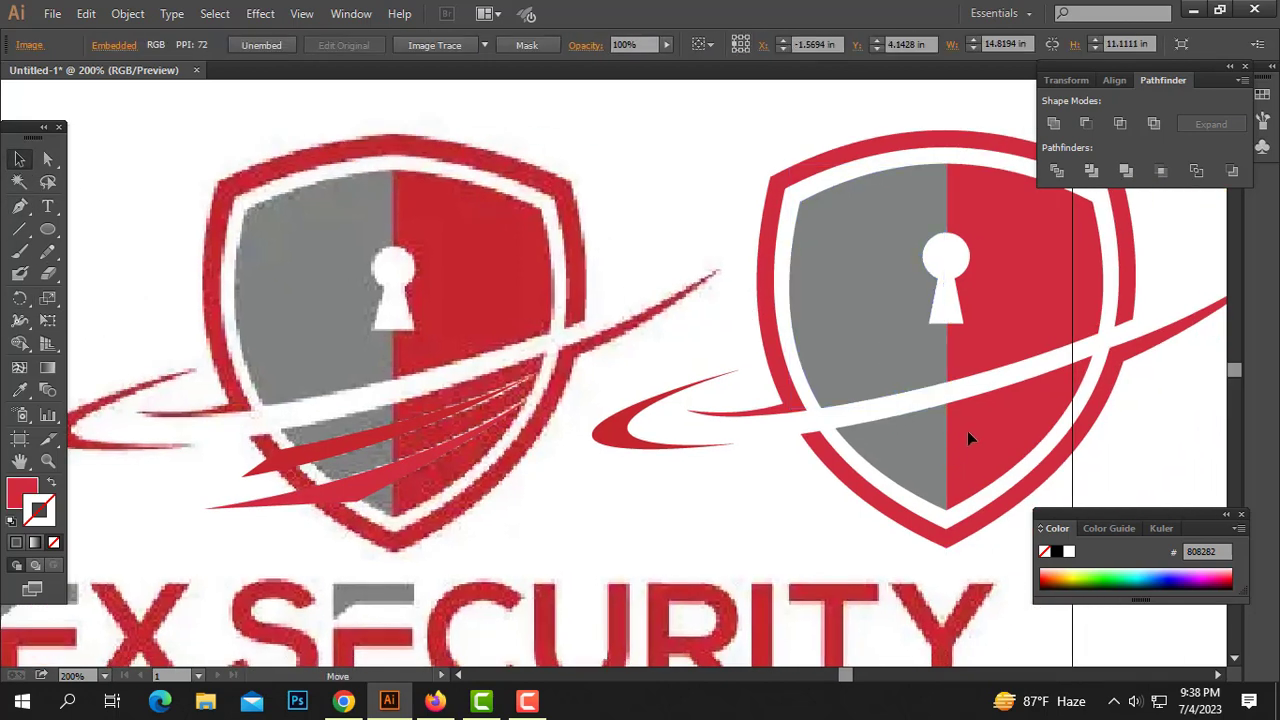
click(613, 489)
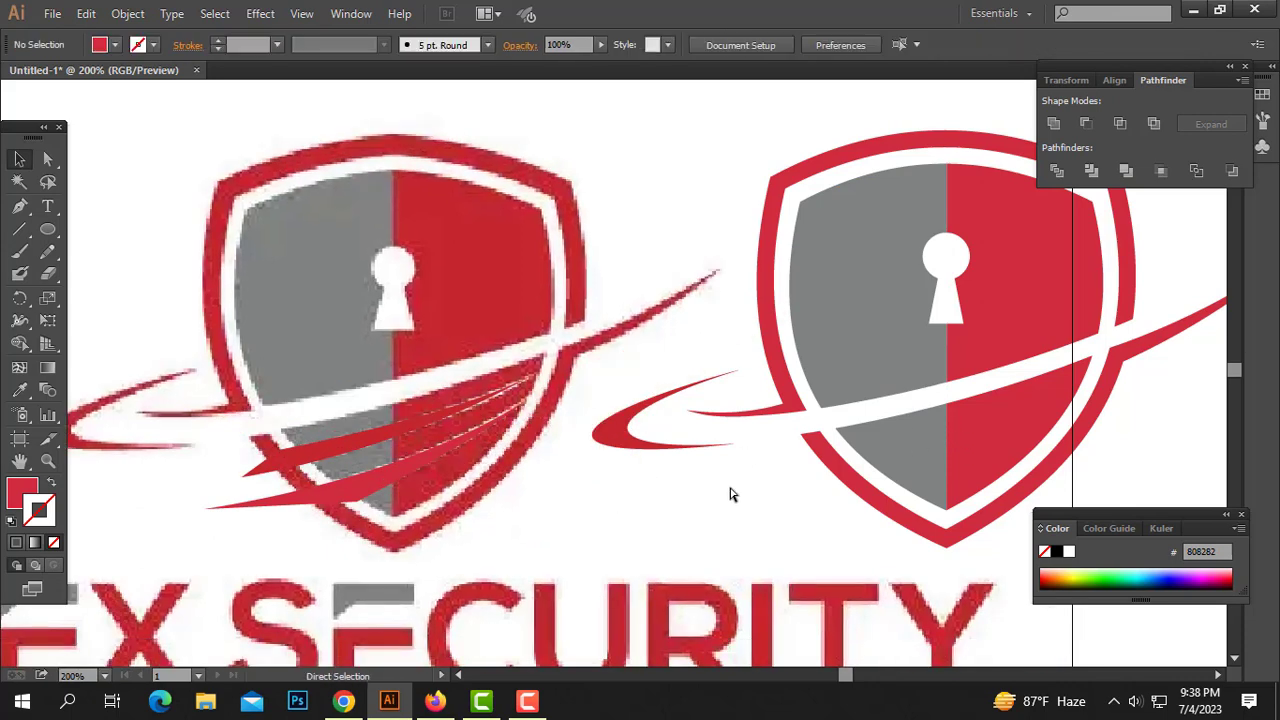
drag(988, 426, 988, 426)
key(ctrl+z)
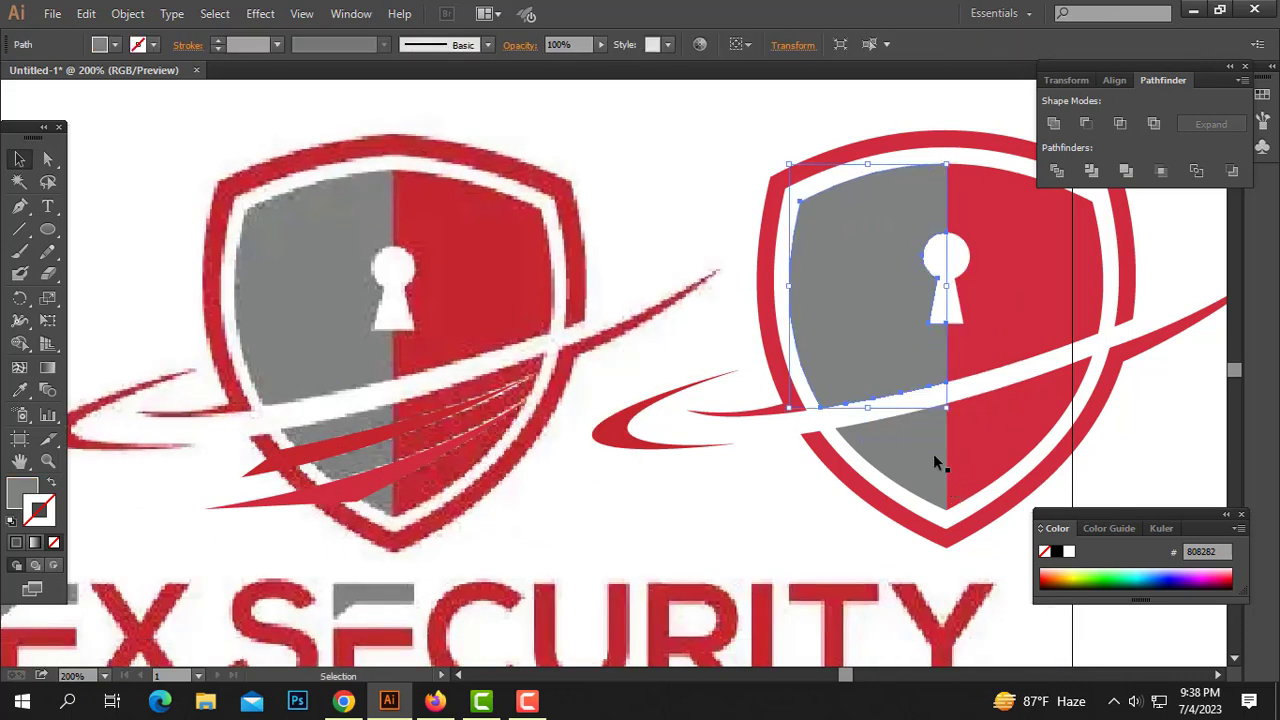
Place both stripes over the redrawn shield's lower grey and red sections, then divide the overlapping shapes and ungroup the pieces.
drag(344, 442, 670, 457)
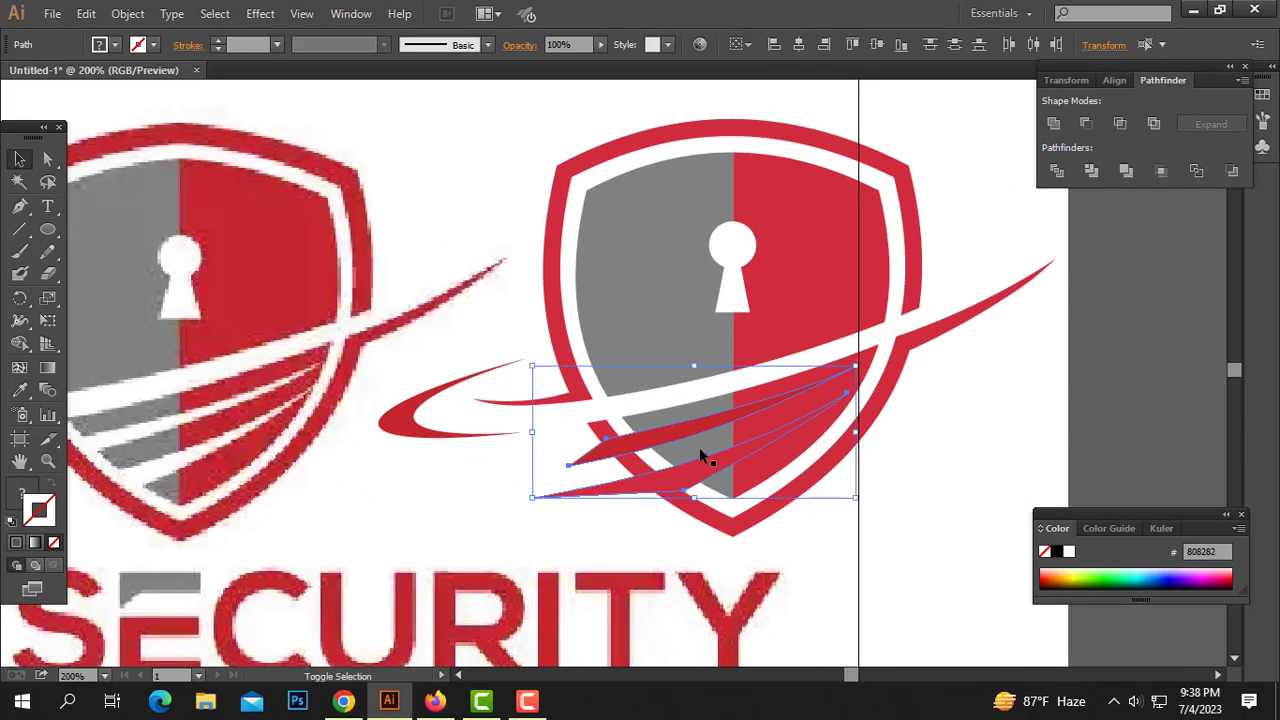
shift+click(760, 426)
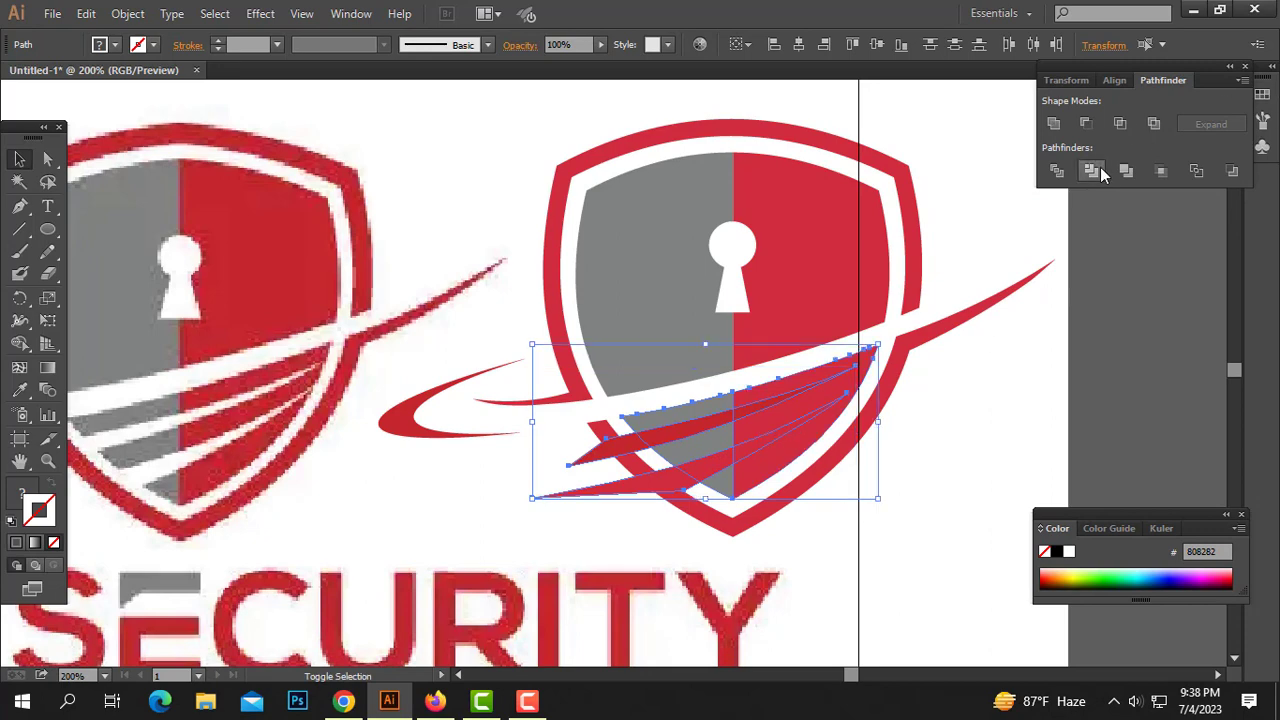
click(1054, 172)
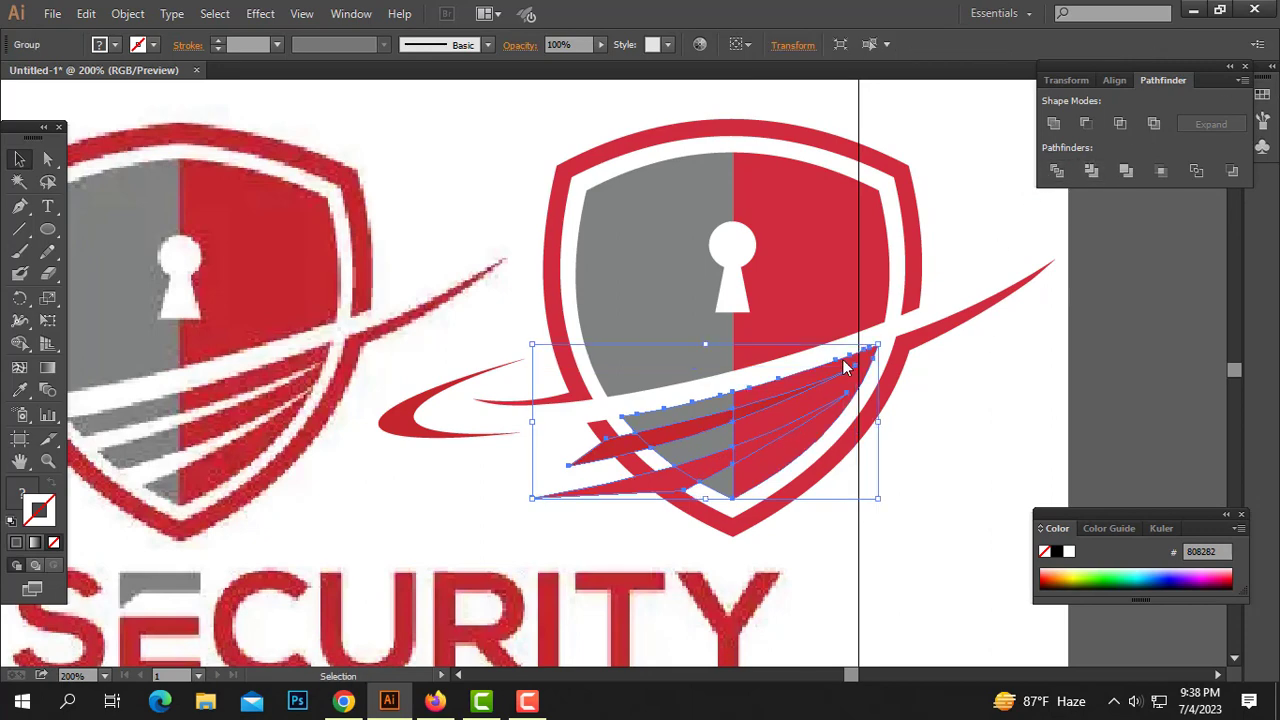
right_click(845, 362)
click(896, 469)
click(648, 455)
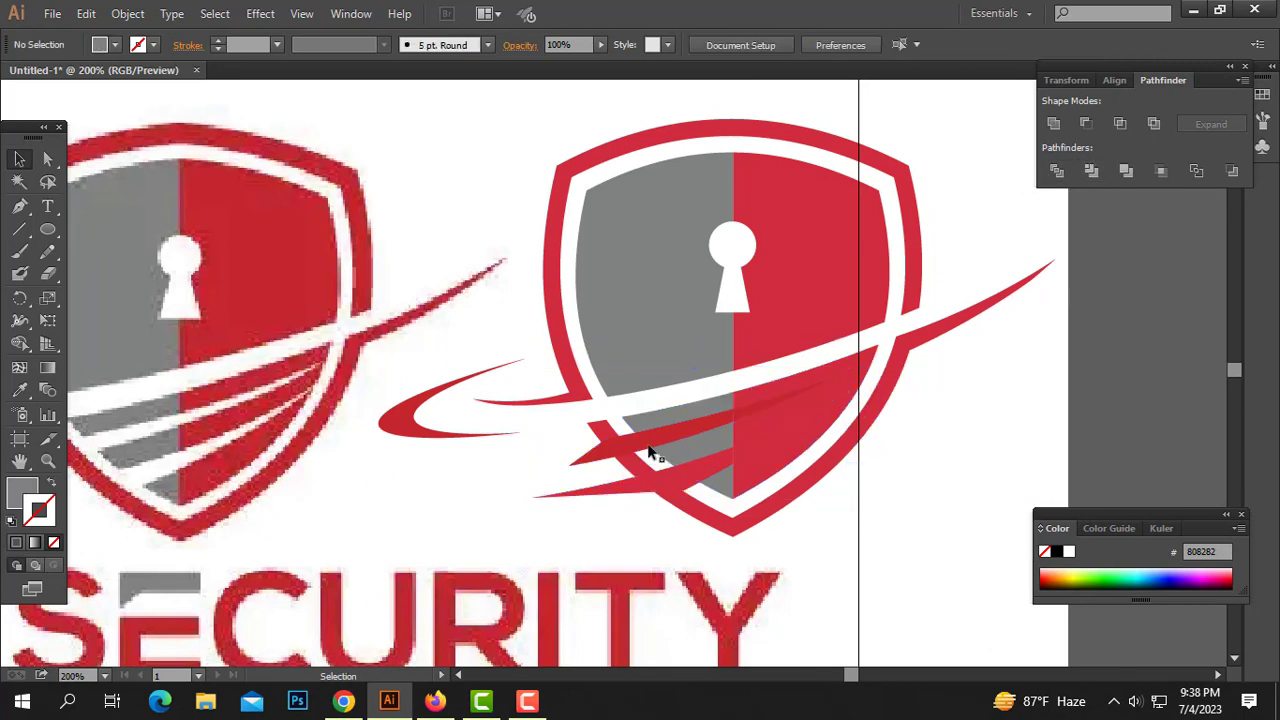
Delete the divided stripe pieces inside and outside the redrawn shield, leaving two tapered gaps across its lower section.
drag(649, 441, 592, 457)
key(Delete)
key(Delete)
drag(749, 407, 708, 418)
key(Delete)
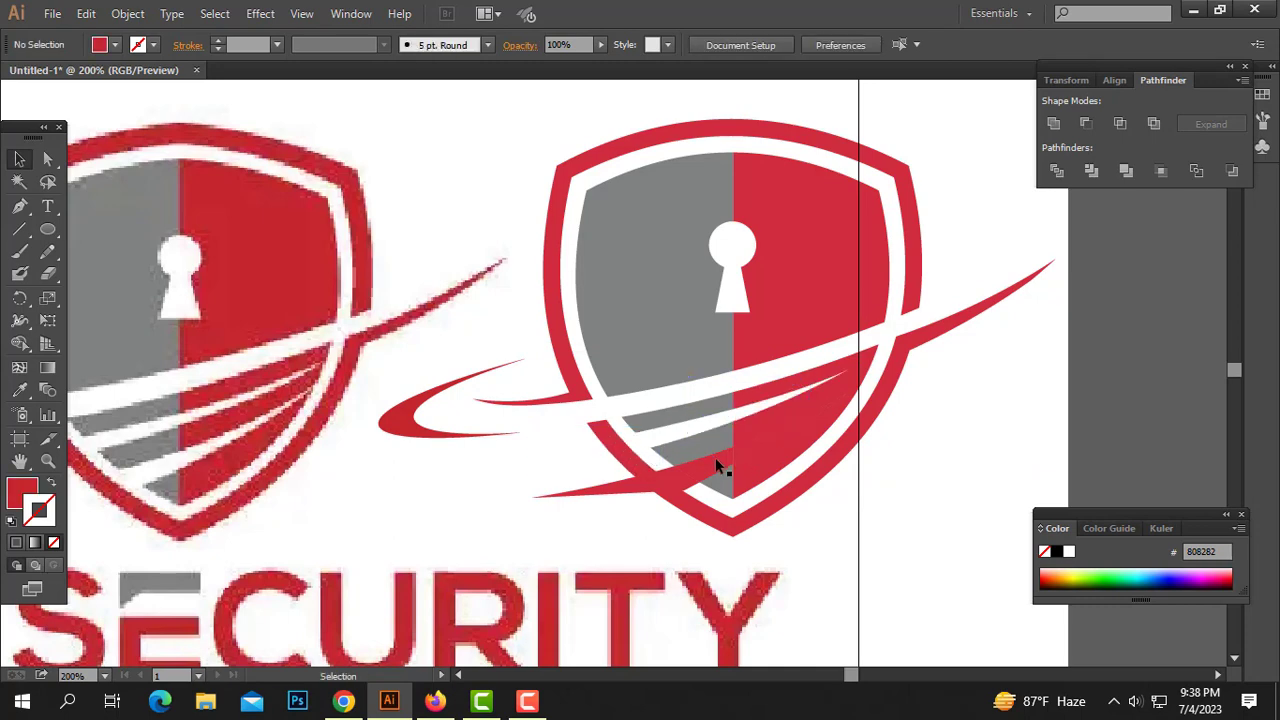
click(688, 482)
key(Delete)
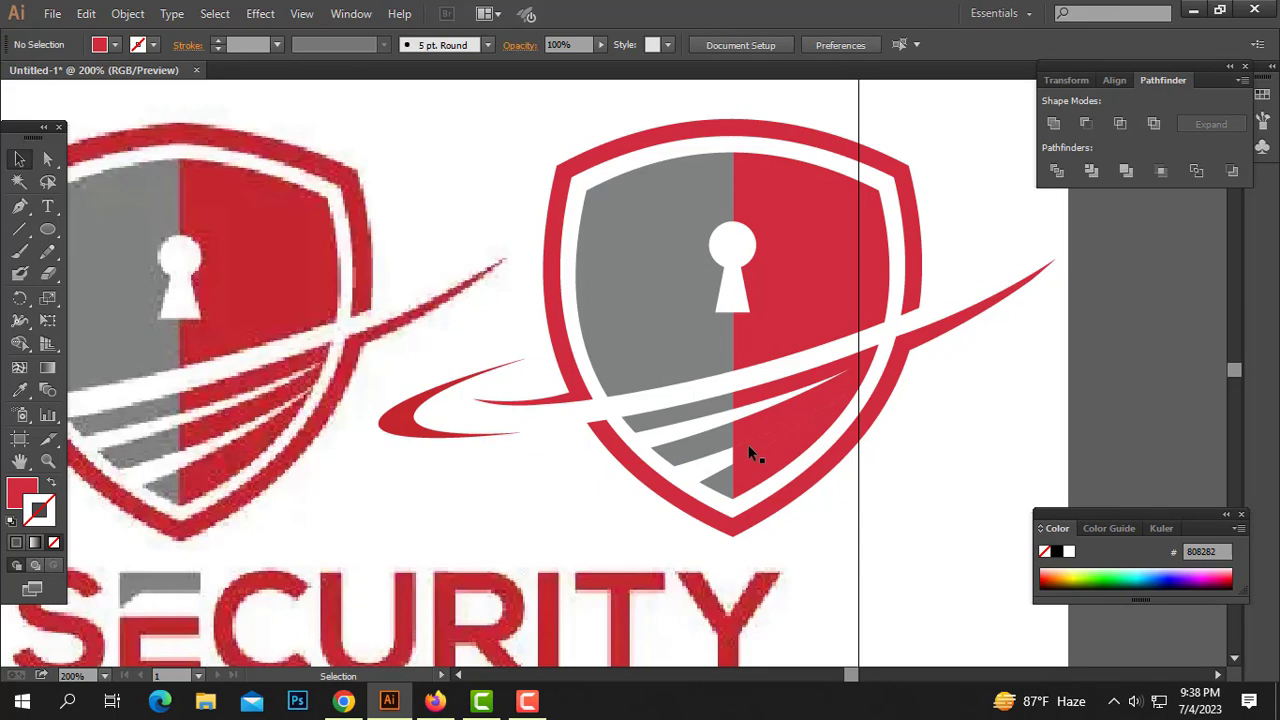
Group all parts of the redrawn shield and its swooshes.
drag(934, 509, 533, 321)
click(885, 444)
key(ctrl+1)
drag(831, 208, 478, 410)
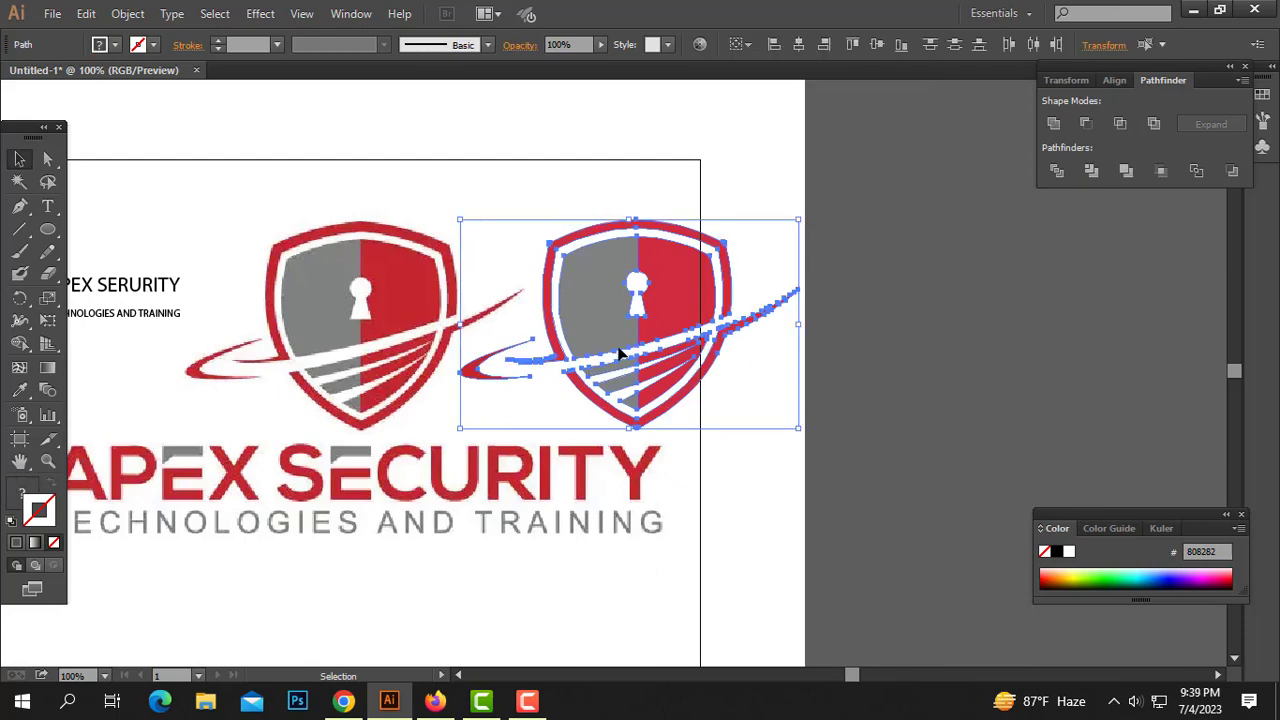
right_click(642, 312)
click(692, 357)
click(595, 437)
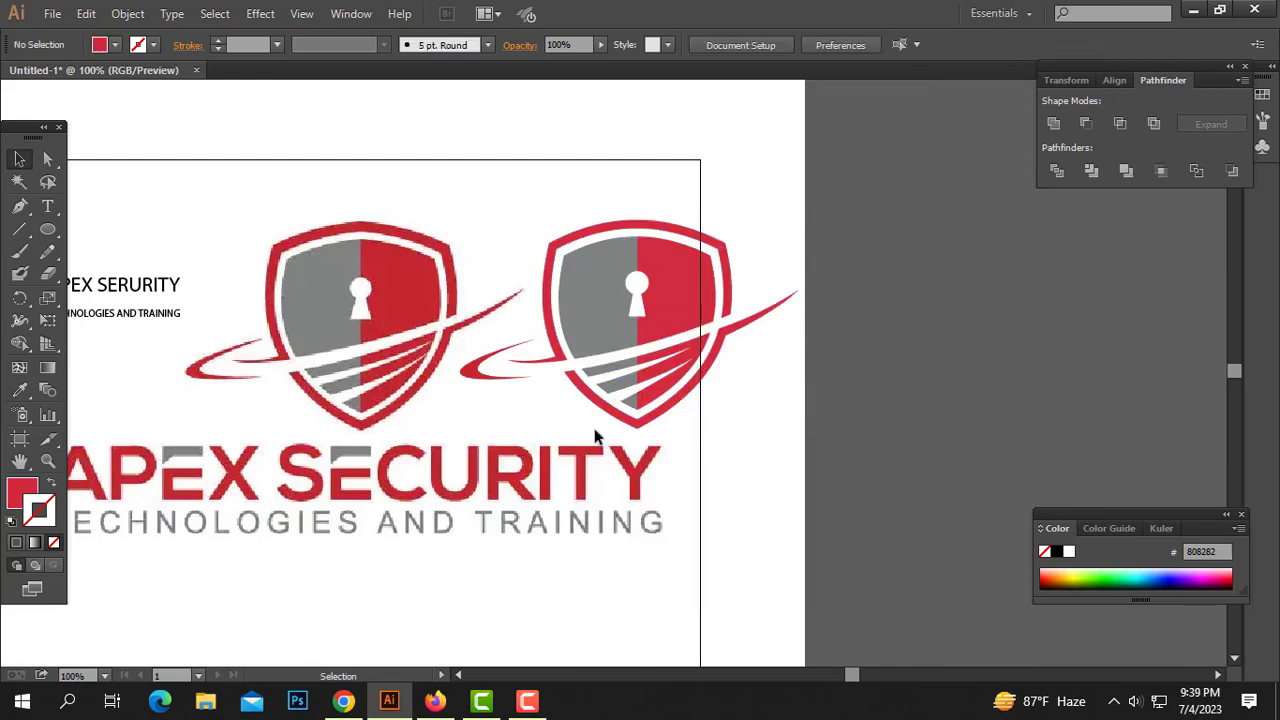
Place the "APEX SERURITY" text below the original logo's tagline and enlarge it to 54.25 px.
drag(543, 445, 706, 392)
click(296, 238)
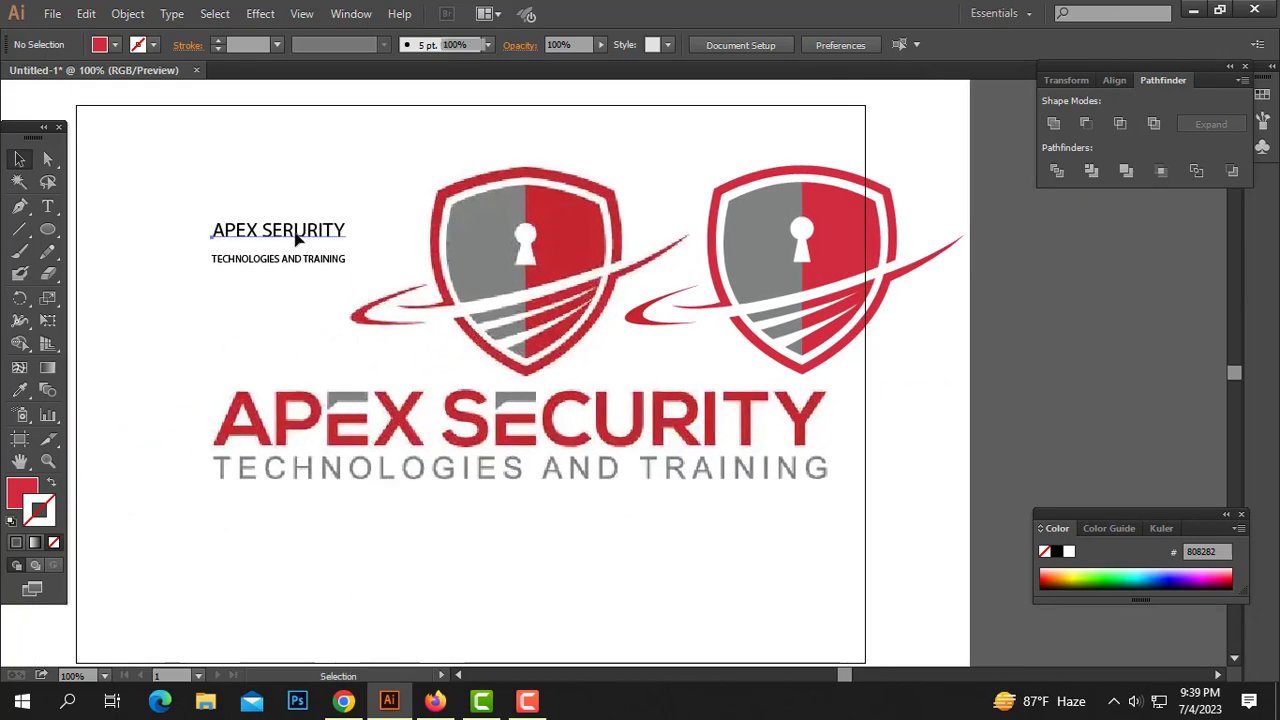
drag(278, 242, 501, 570)
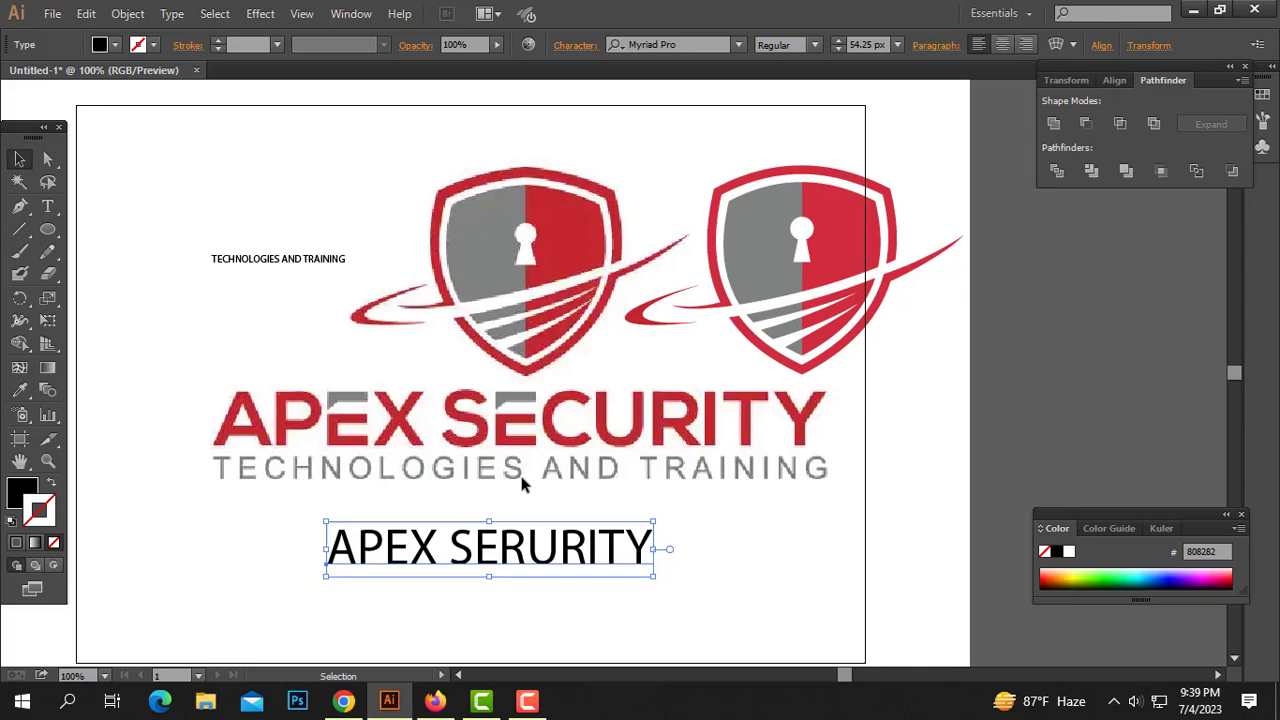
Set the "APEX SERURITY" text in Nexa-Bold and scale it to 80.69 px, about the width of the original lettering.
click(690, 44)
text(nex)
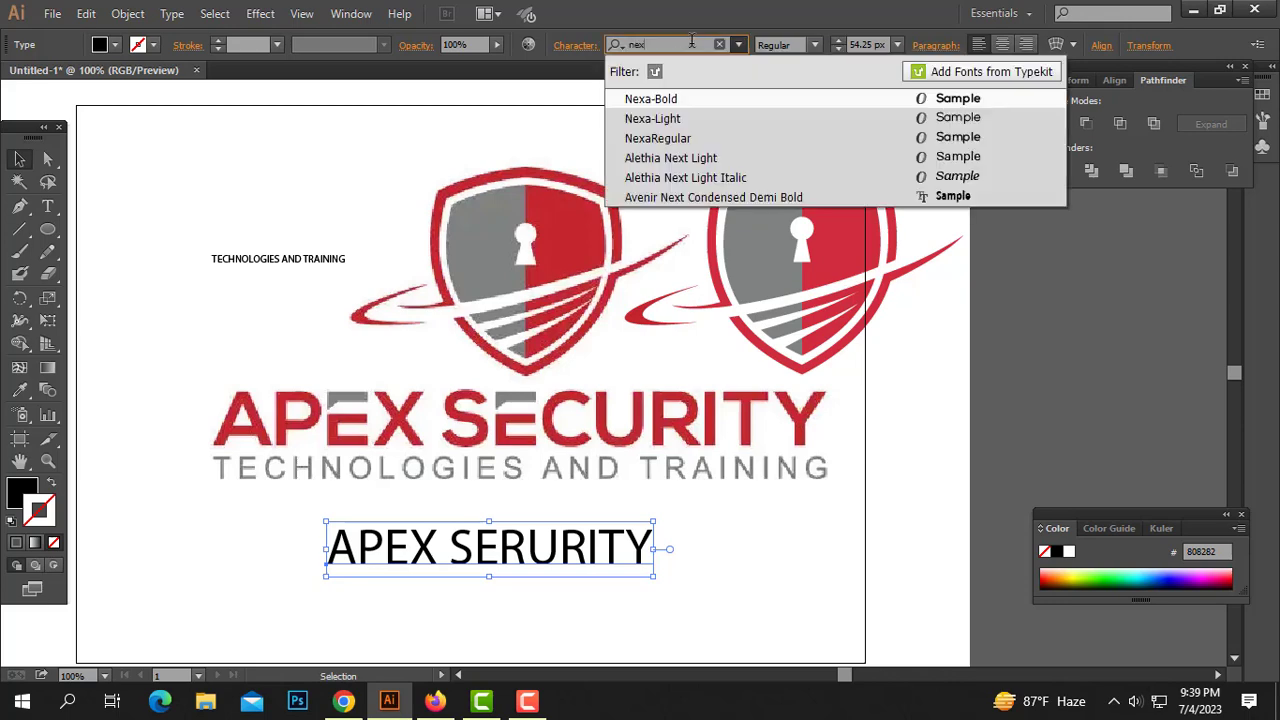
key(Return)
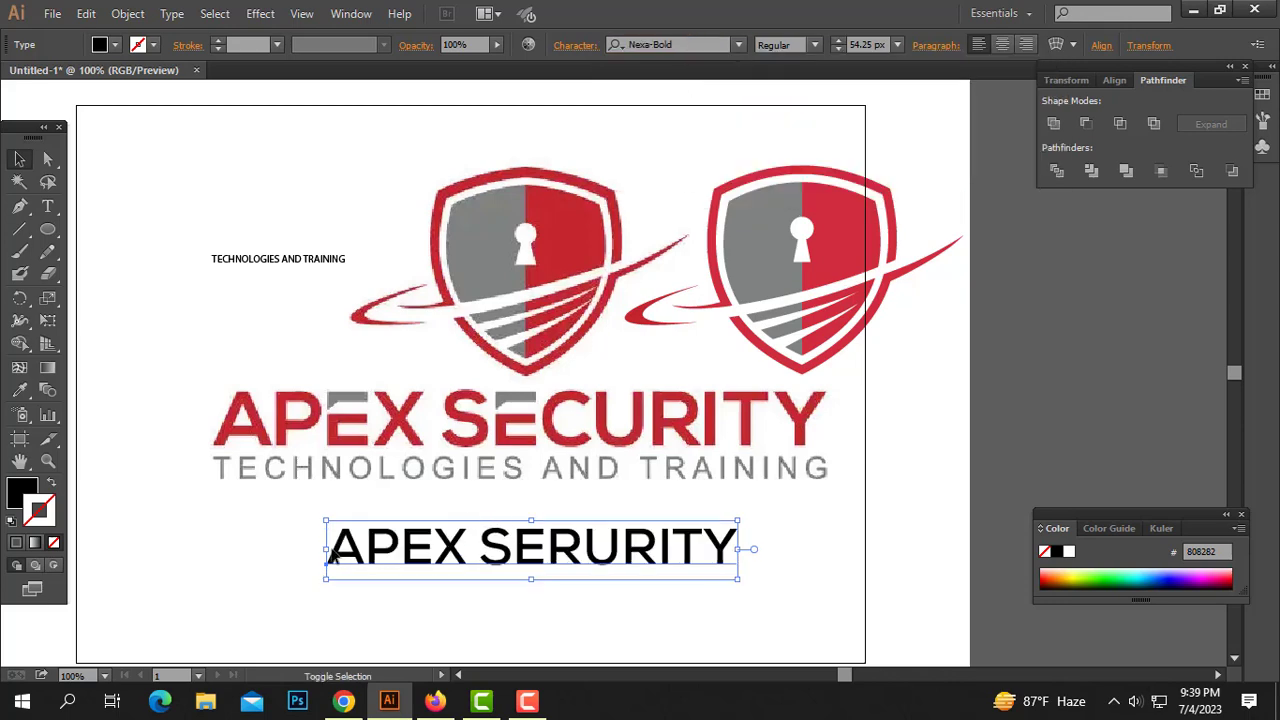
drag(330, 555, 224, 550)
Convert the "APEX SERURITY" text to outlines and ungroup it into separate letters.
right_click(515, 525)
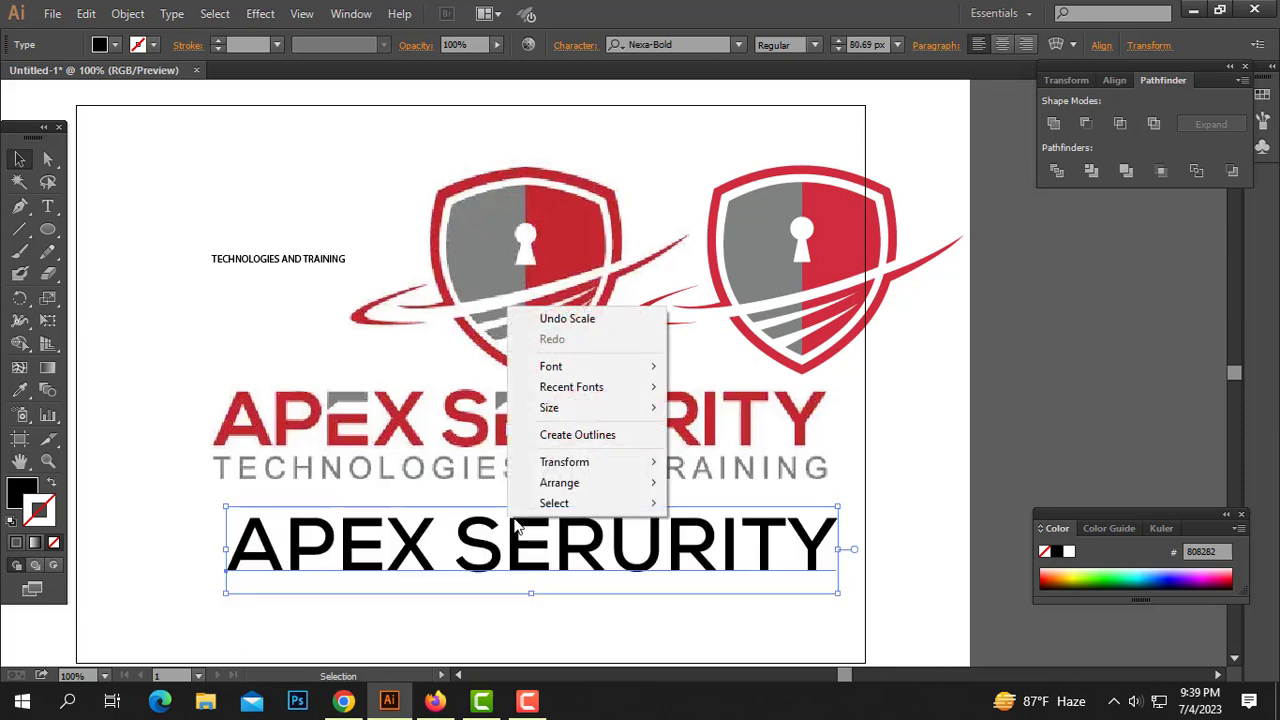
click(577, 435)
right_click(417, 534)
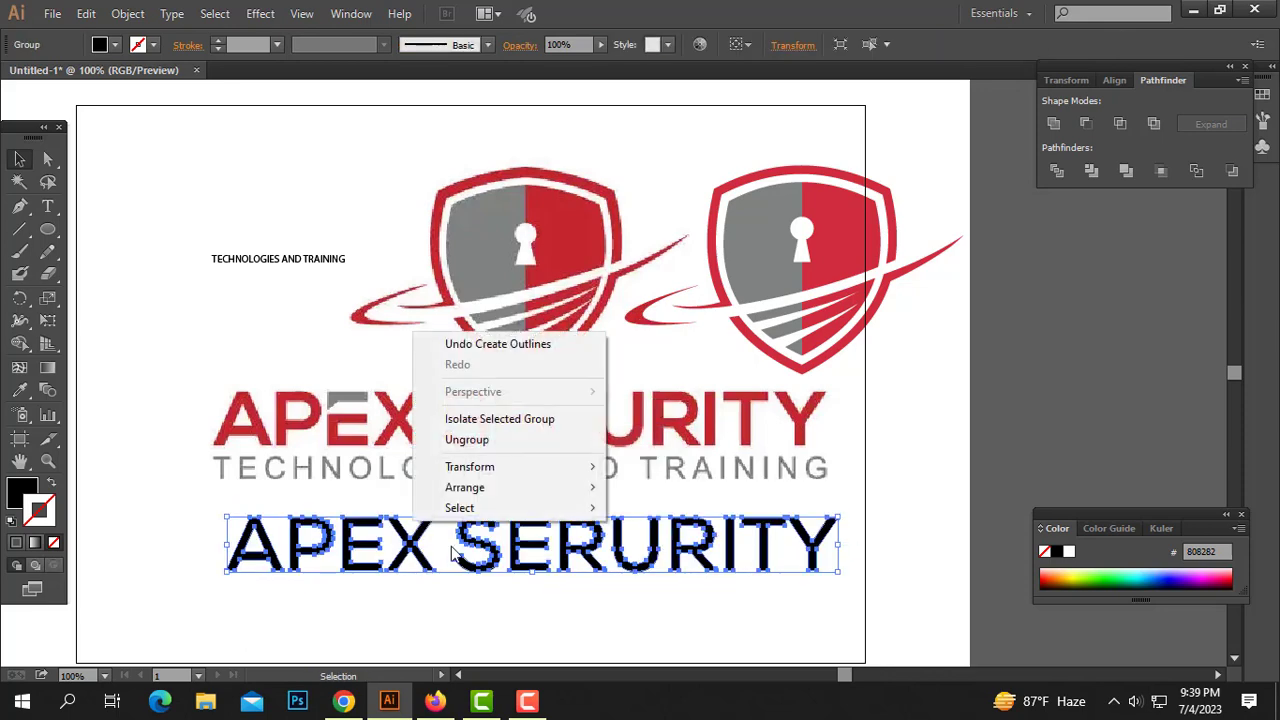
click(493, 442)
click(417, 605)
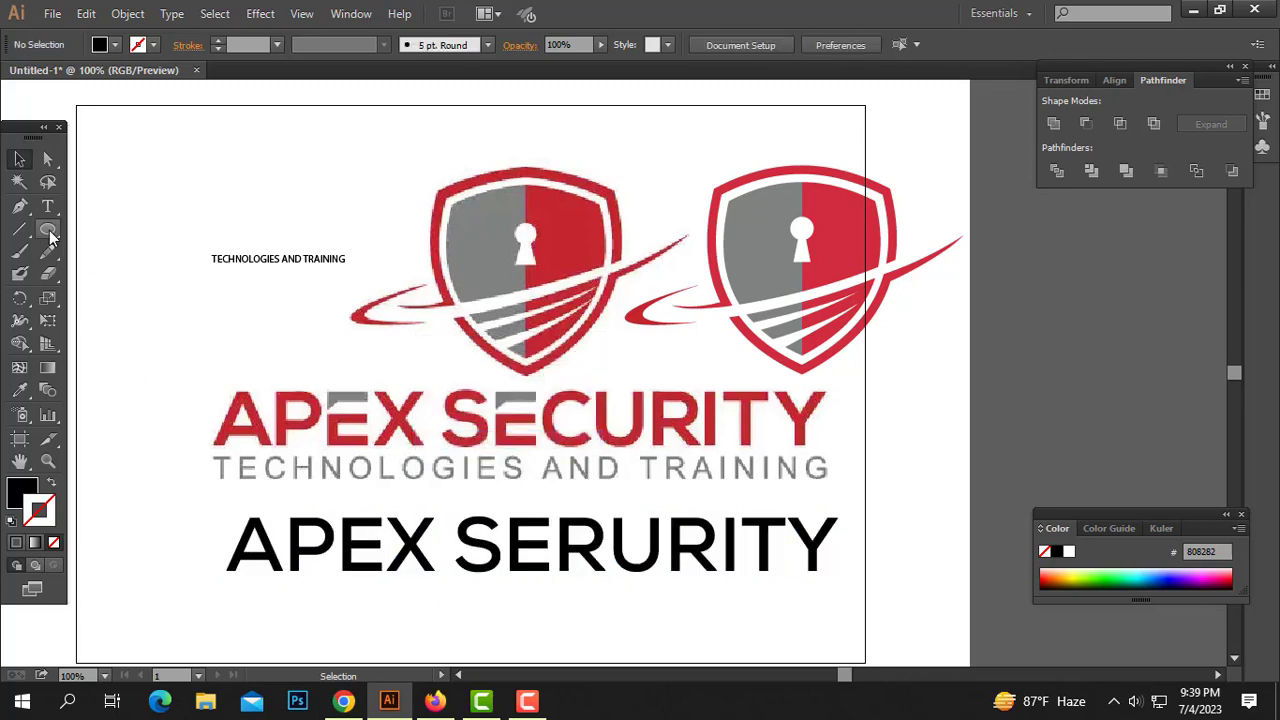
Draw a black rectangle across the E of "APEX" in the outlined lettering, extending past both sides of the letter.
drag(50, 233, 115, 224)
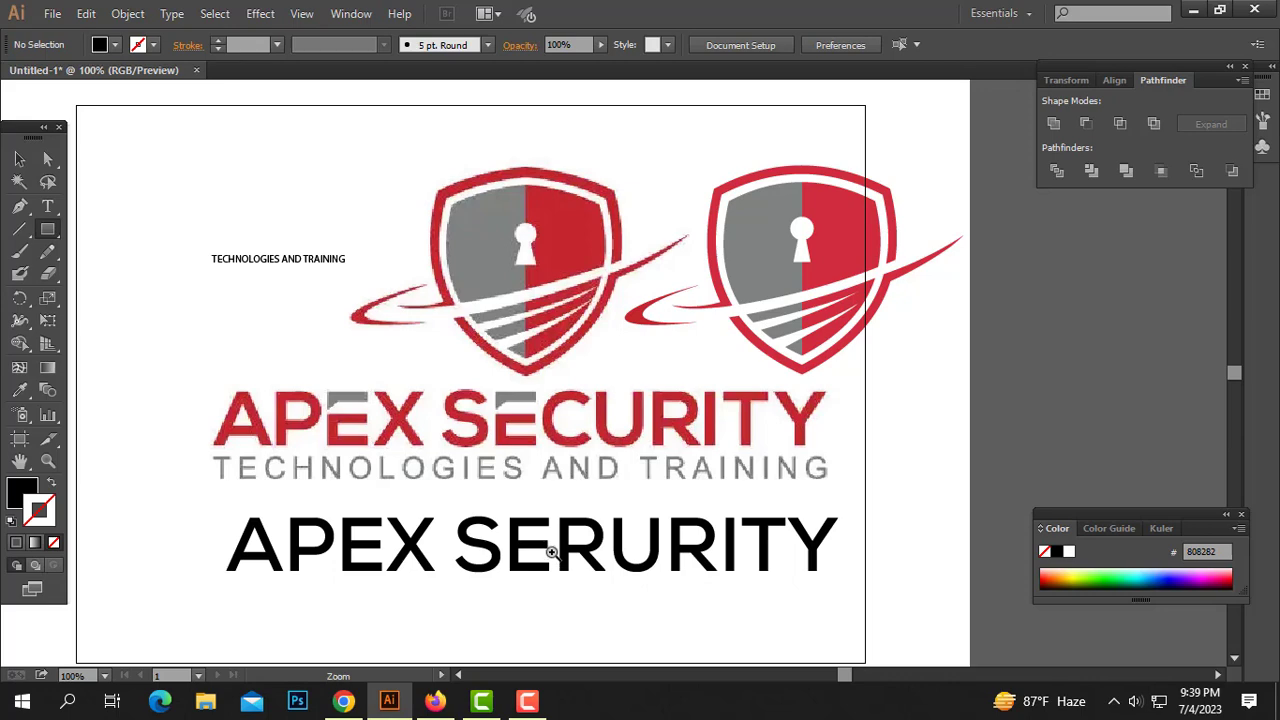
click(551, 551)
scroll(546, 480, up, 3)
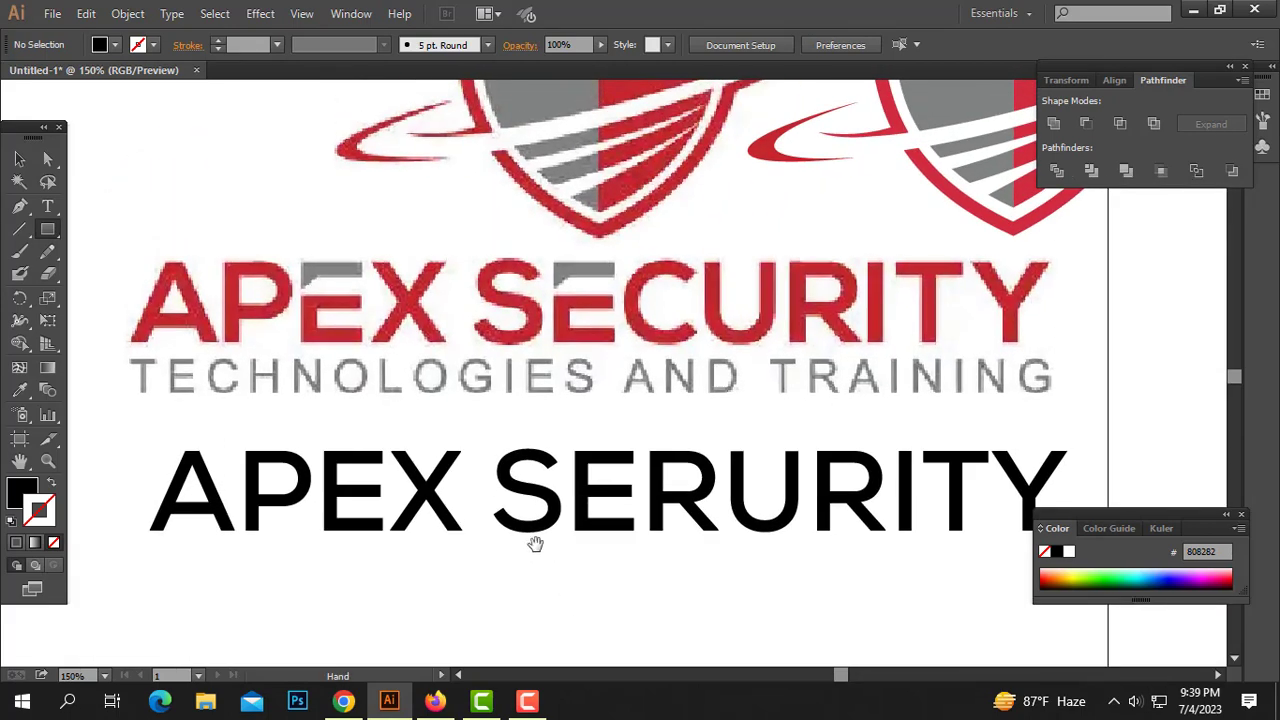
drag(387, 462, 290, 486)
key(v)
click(480, 590)
ctrl+click(450, 490)
ctrl+click(580, 380)
ctrl+click(576, 370)
ctrl+click(546, 357)
drag(557, 351, 558, 419)
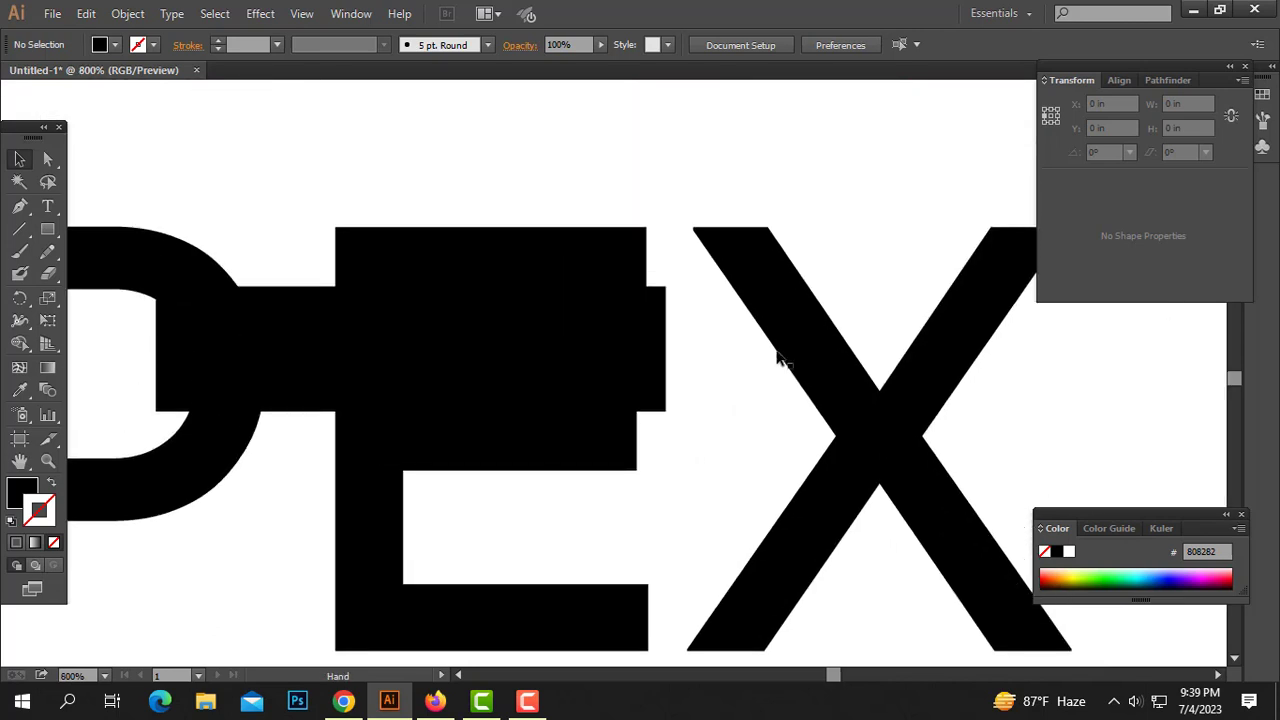
Fit the rectangle, about 0.94 in wide, exactly into the gap between the E's upper and middle arms.
drag(586, 344, 606, 303)
drag(453, 260, 508, 314)
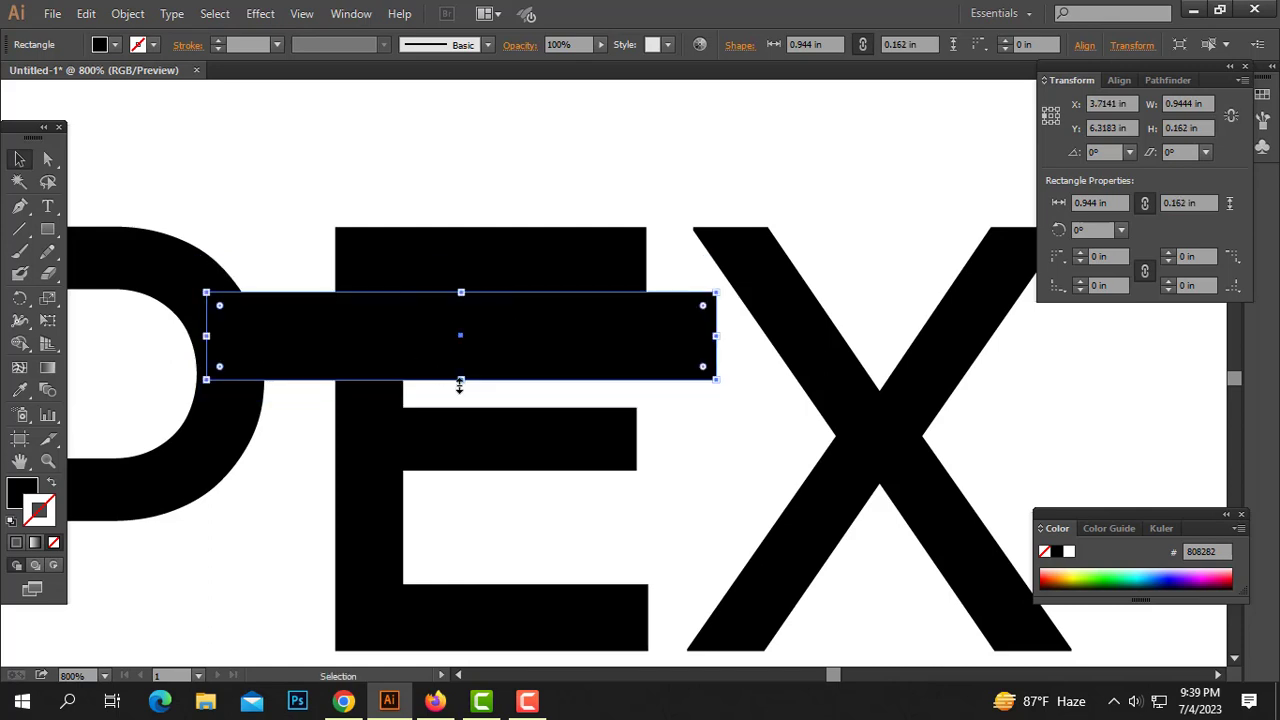
drag(458, 376, 466, 407)
Subtract the rectangle from the E of "APEX" with Minus Front and ungroup the two resulting pieces.
shift+click(571, 429)
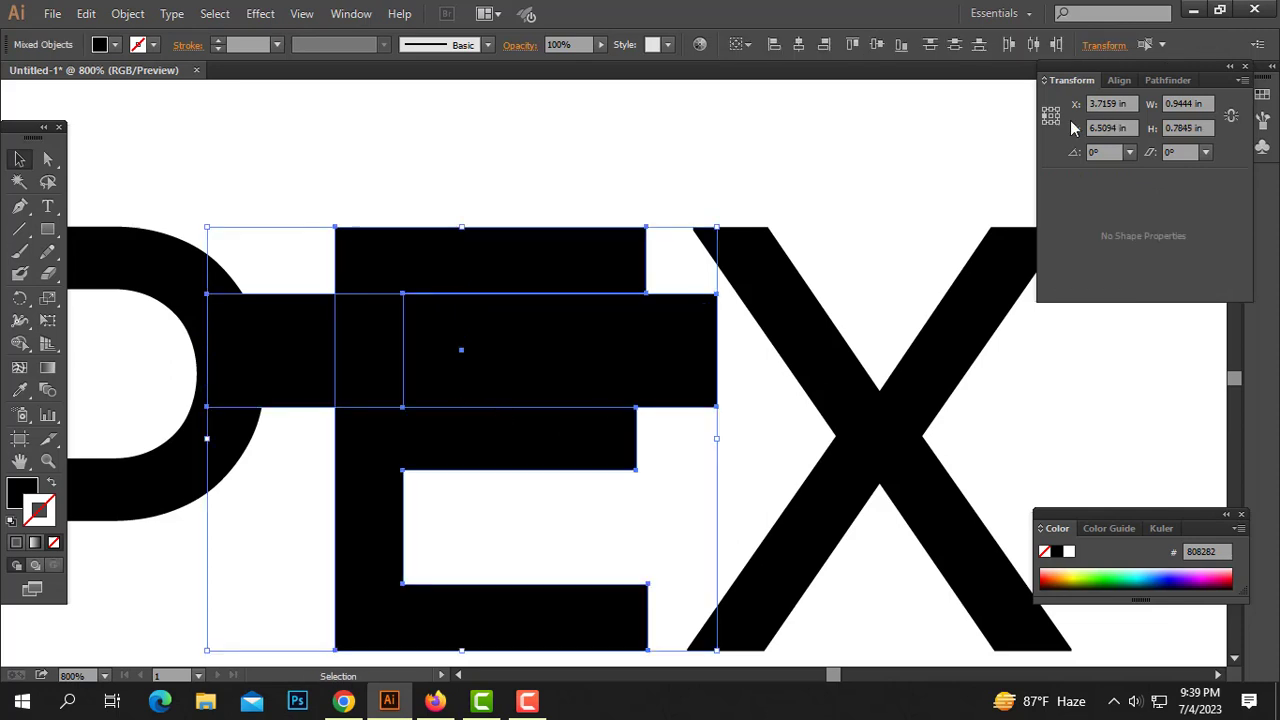
click(1166, 80)
click(1087, 123)
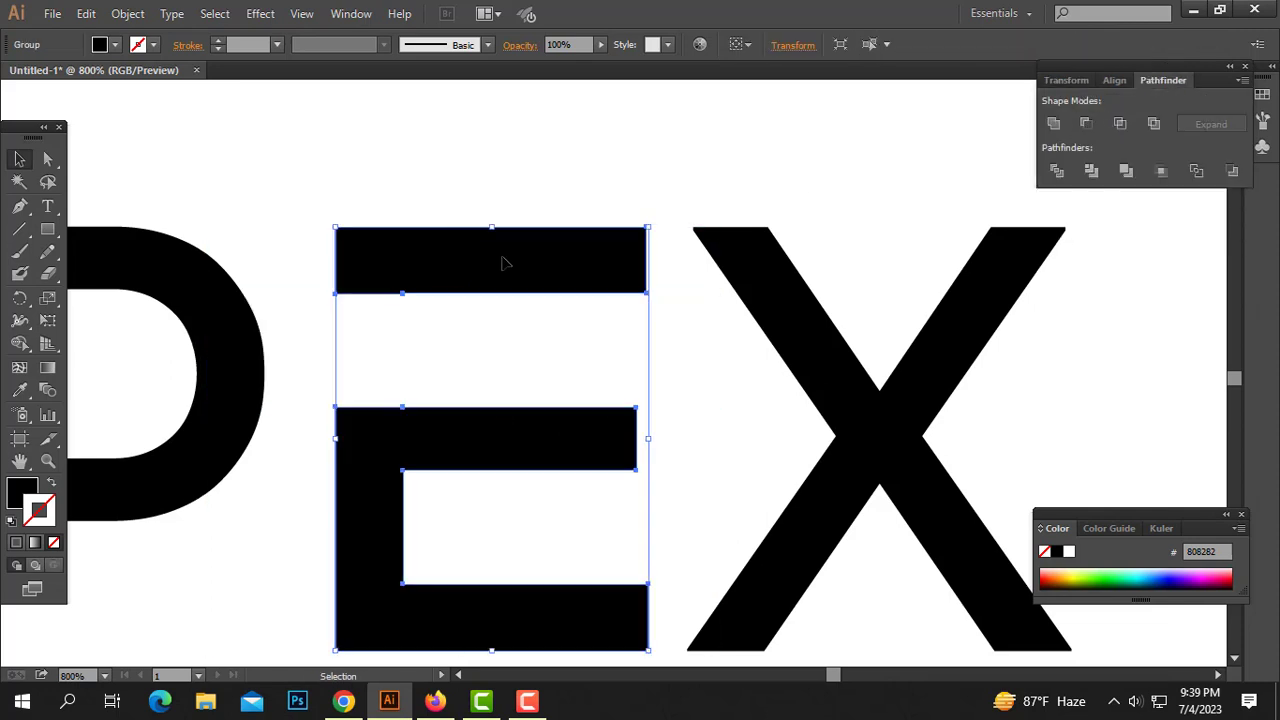
right_click(488, 262)
click(531, 368)
Move the lower-left corner point of the E's upper bar down to form a slanted tip.
click(100, 220)
click(47, 159)
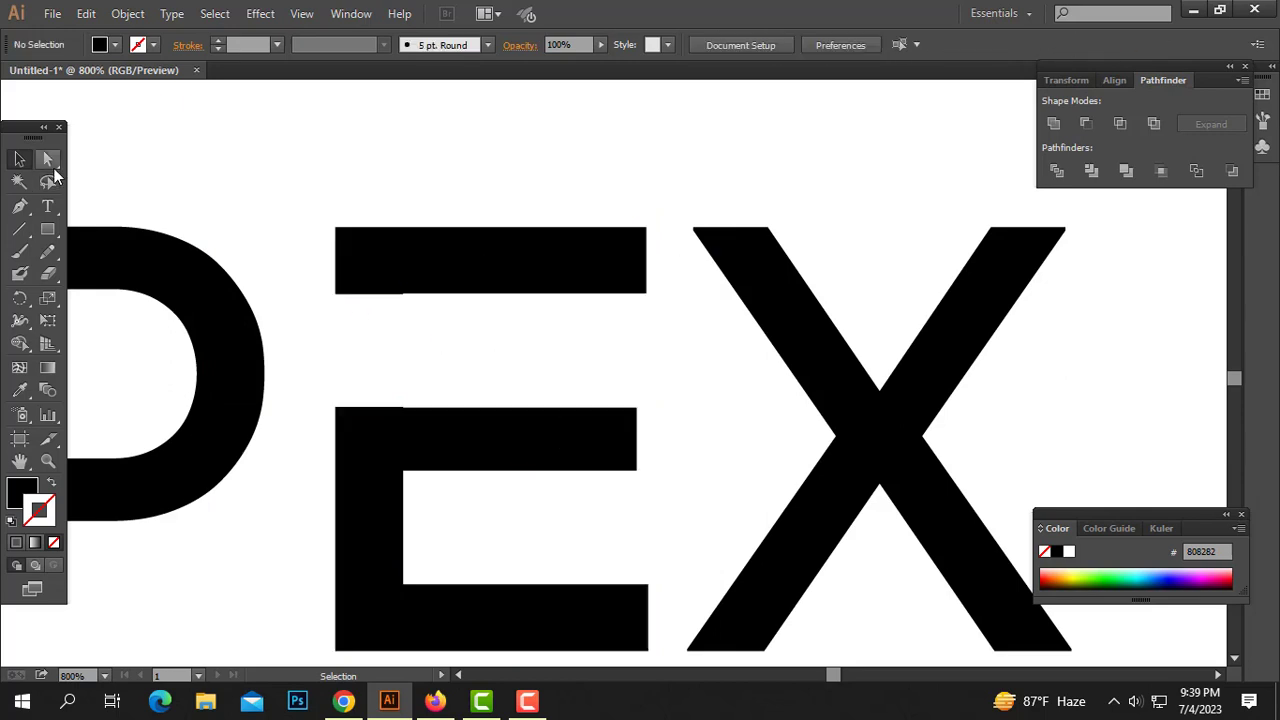
drag(308, 267, 350, 320)
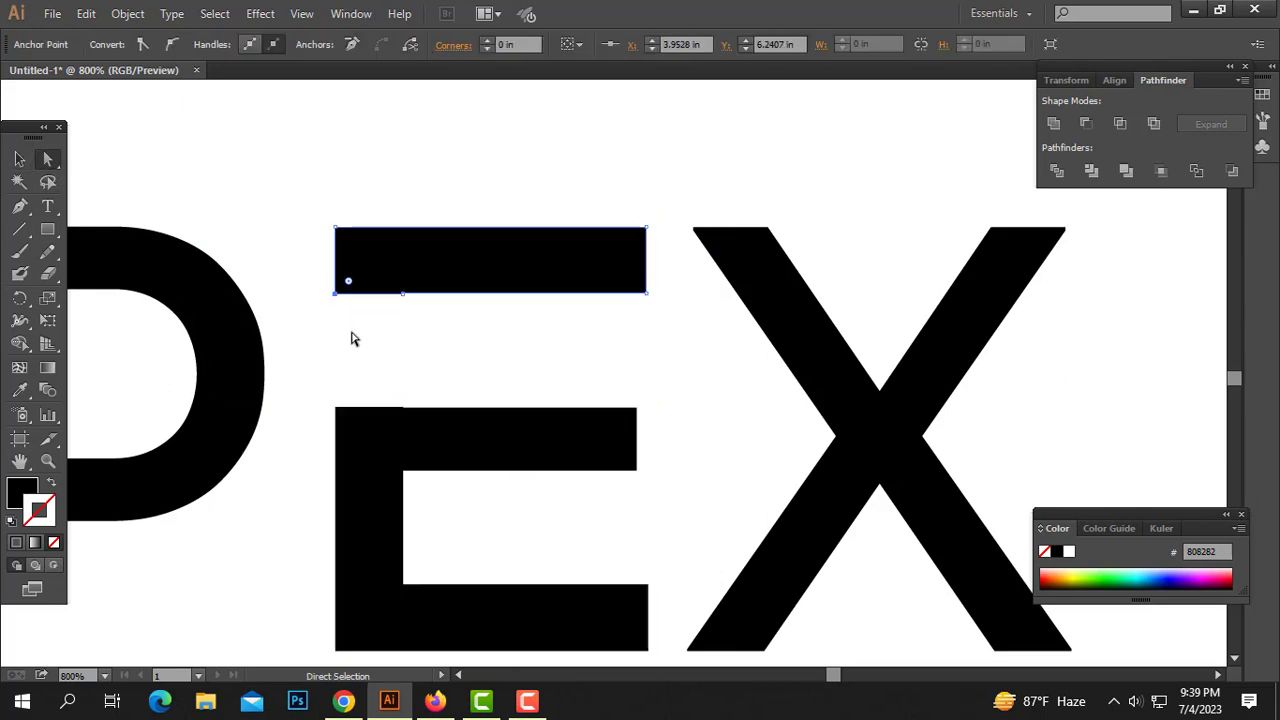
key(shift+Down)
click(430, 361)
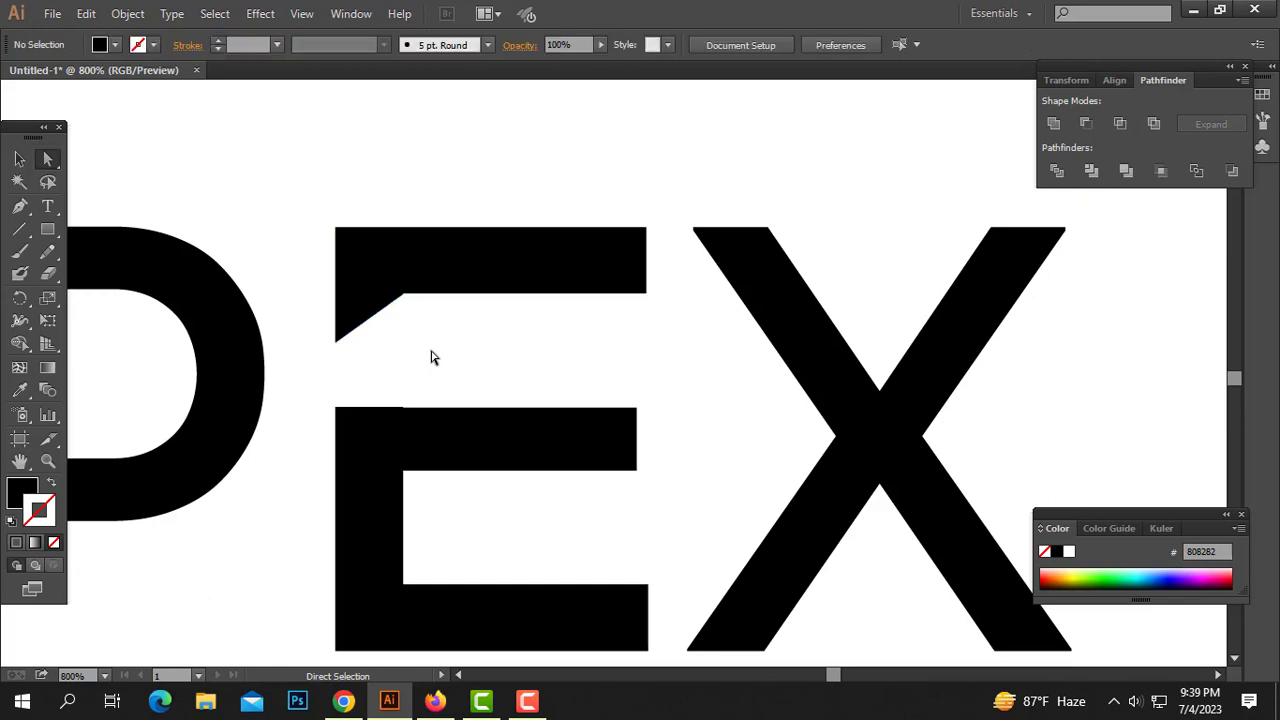
Group the slanted upper bar and the lower part of the split E in "APEX".
click(450, 294)
key(ctrl+space)
ctrl+alt+click(589, 388)
ctrl+alt+click(590, 388)
ctrl+alt+click(591, 388)
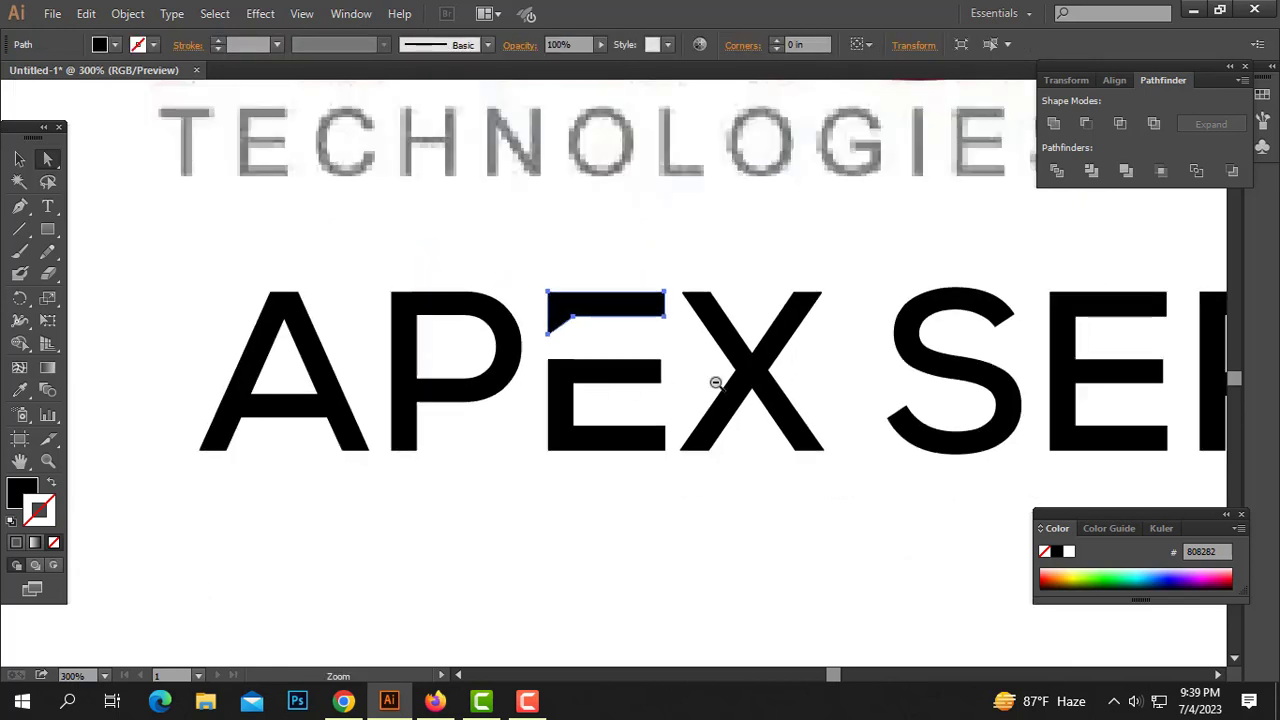
ctrl+alt+click(716, 382)
ctrl+alt+click(716, 382)
drag(702, 380, 648, 391)
click(19, 158)
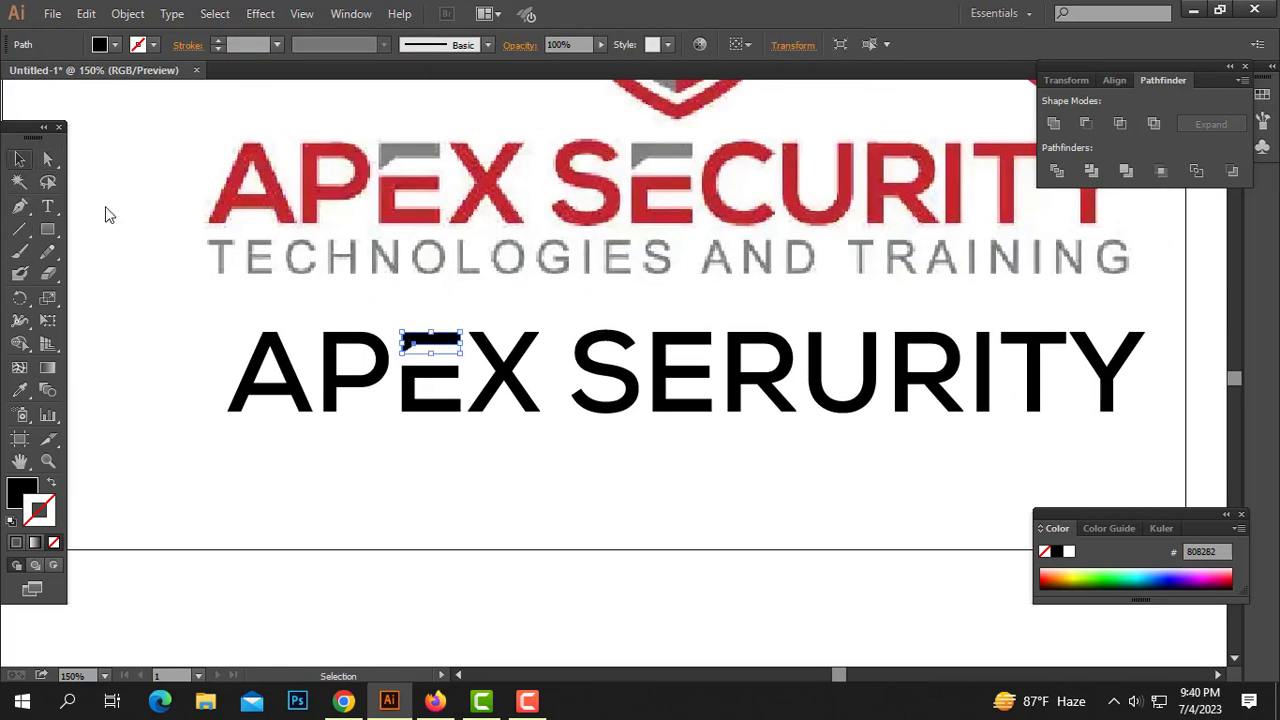
right_click(430, 378)
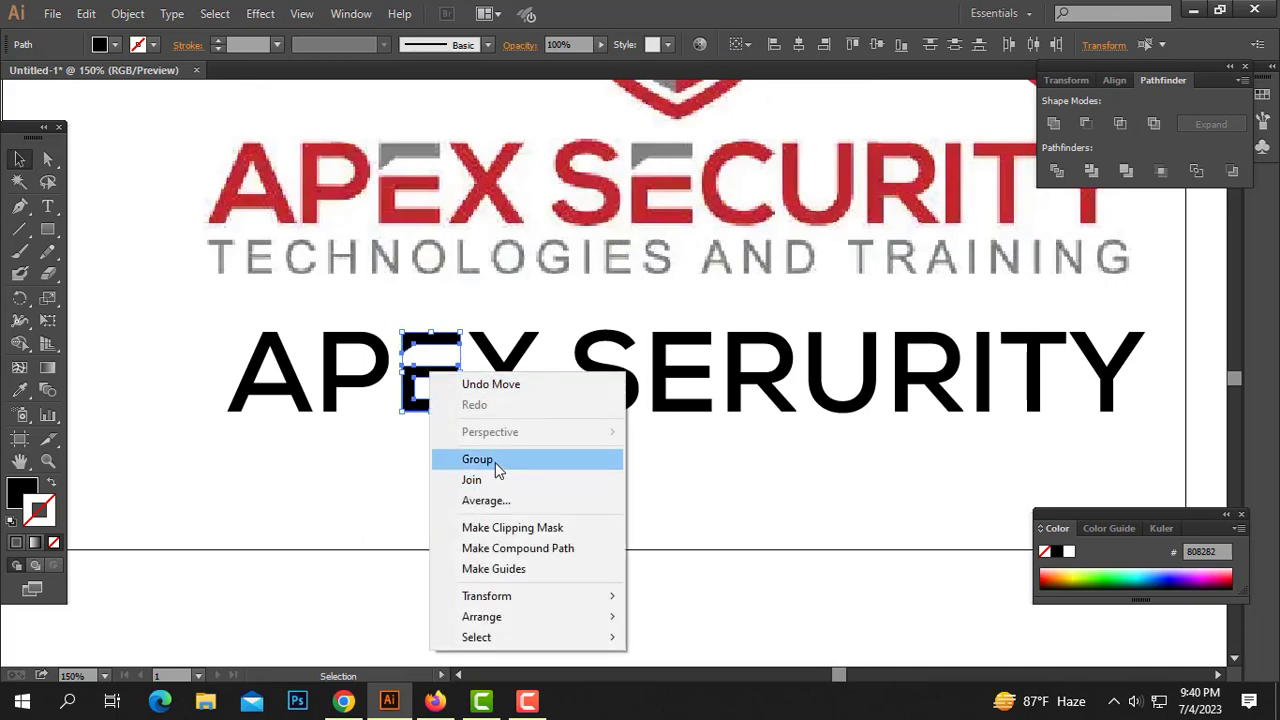
click(495, 461)
click(458, 431)
Select the split E together with the intact E of the second word and open the alignment options.
click(425, 362)
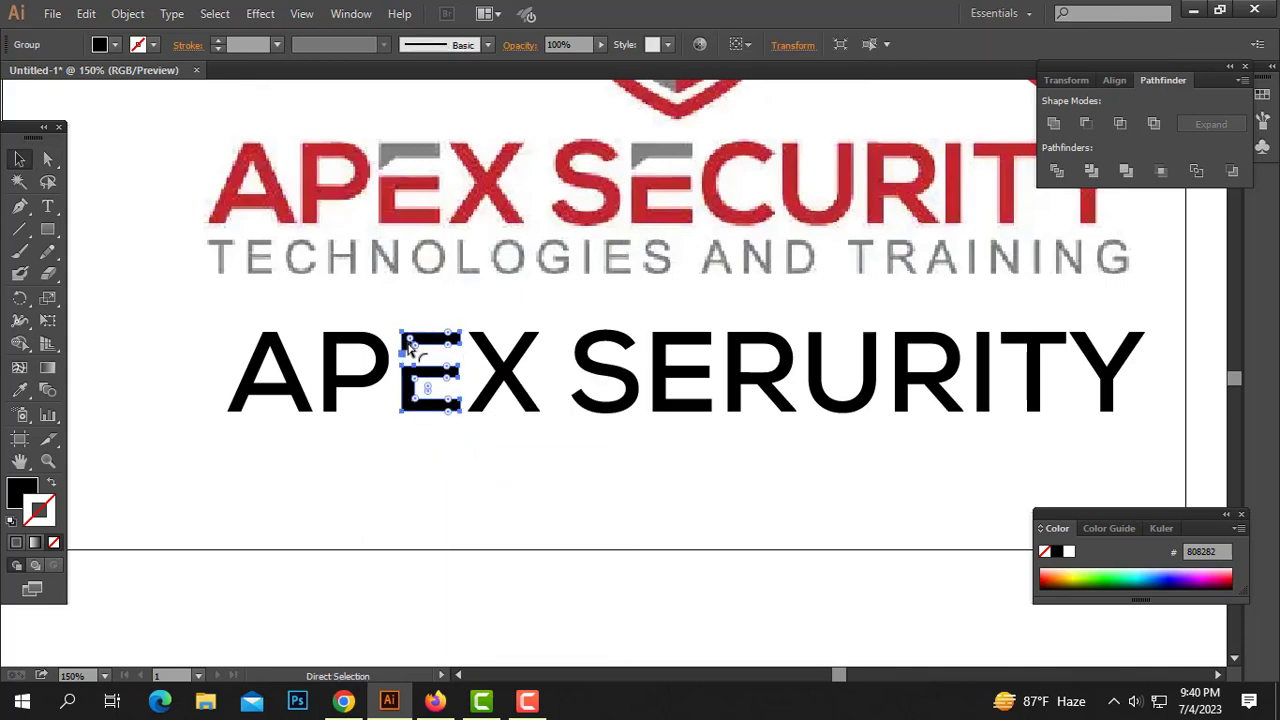
shift+click(690, 383)
click(1116, 81)
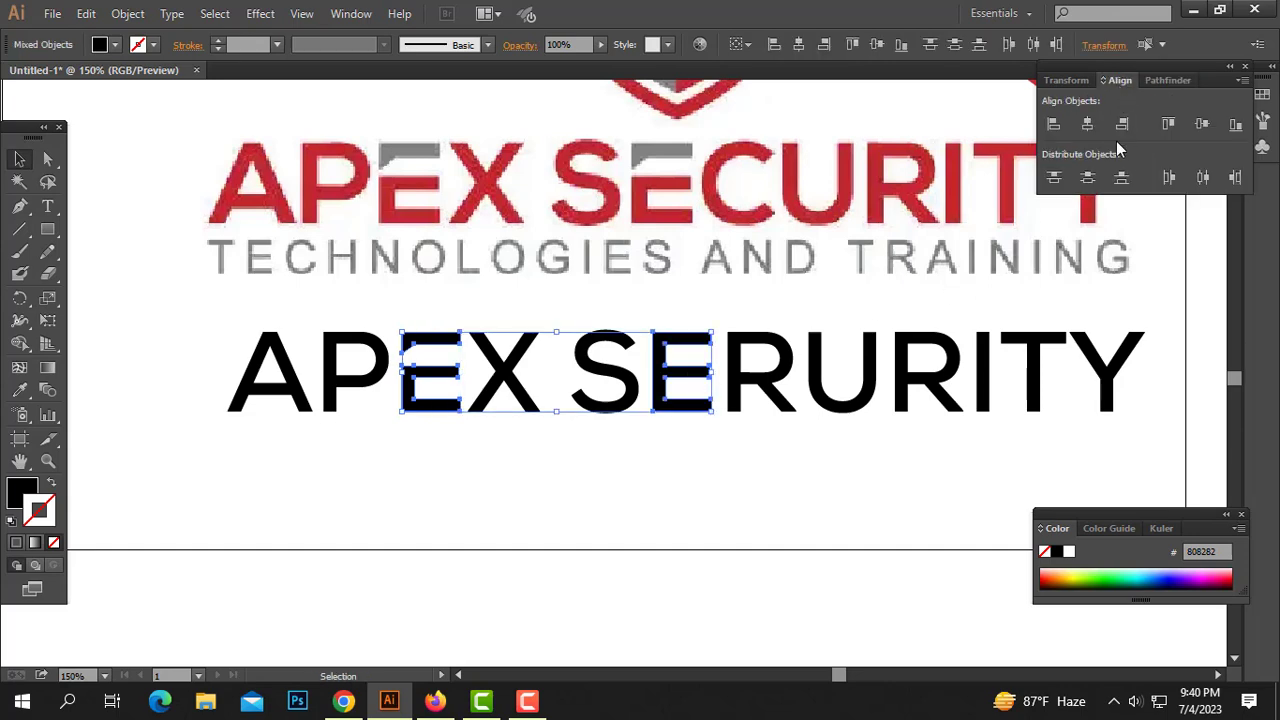